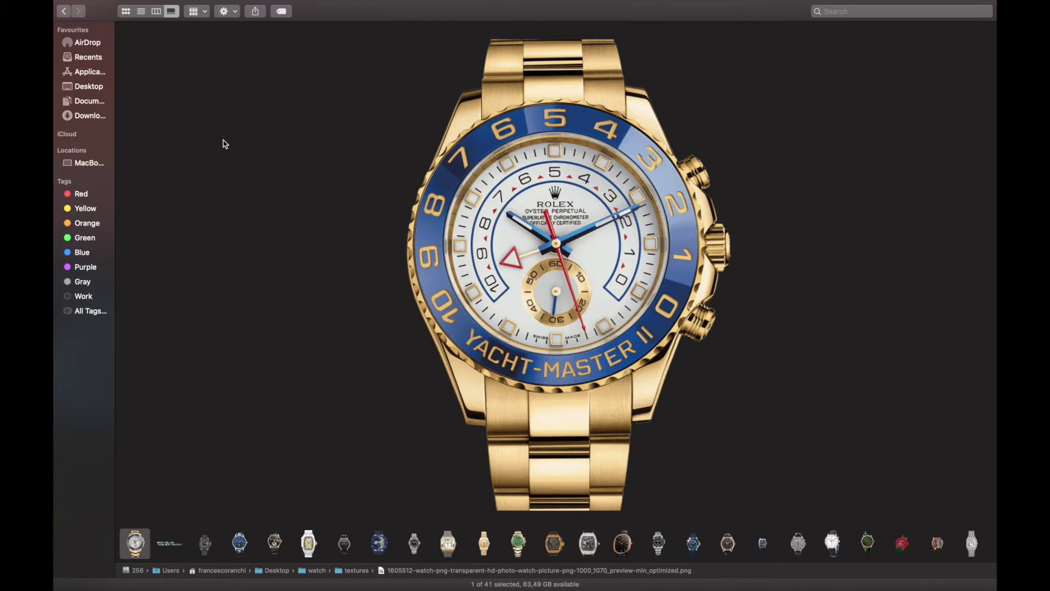
- Look through the watch images in the textures folder, previewing each one in turn
key("Right")
key("Right")
key("Right")
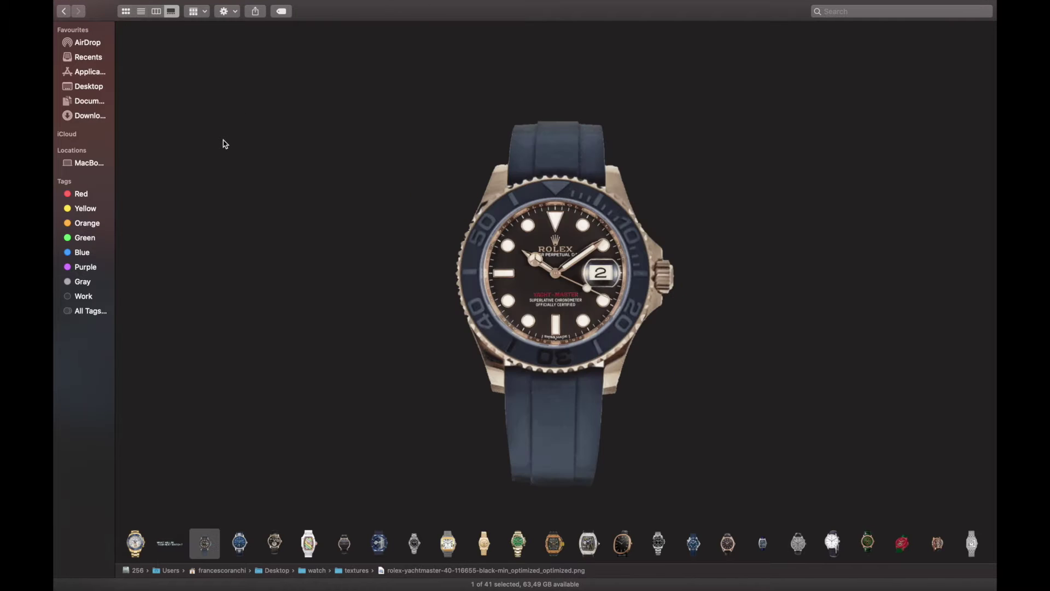
key("Right")
key("Right")
key("Right")
key("Right")
key("Right")
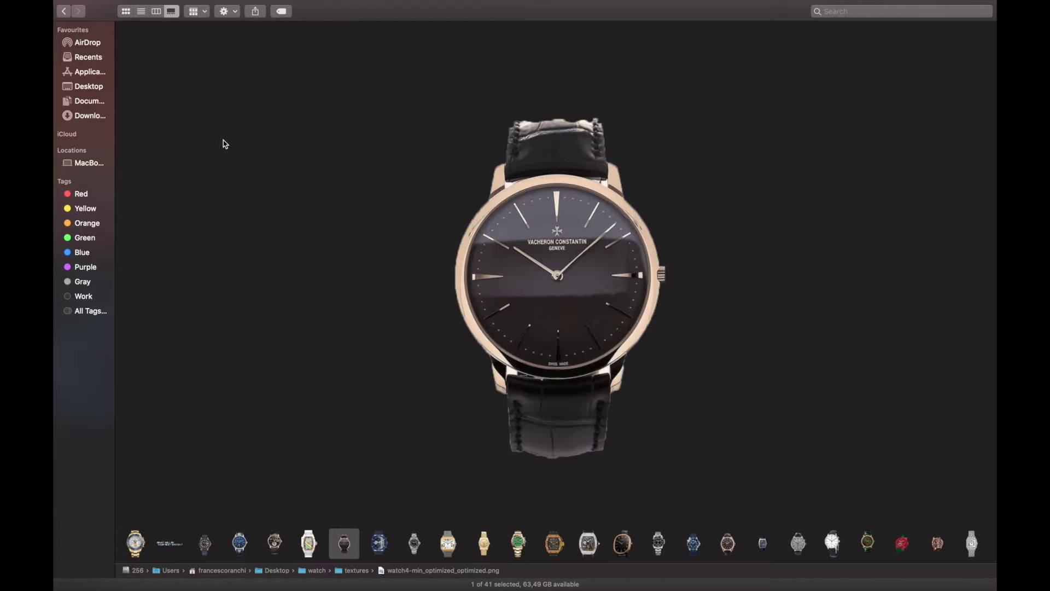
key("Right")
key("Right")
key("Right")
key("Right")
key("Right")
key("Right")
key("Right")
key("Right")
key("Right")
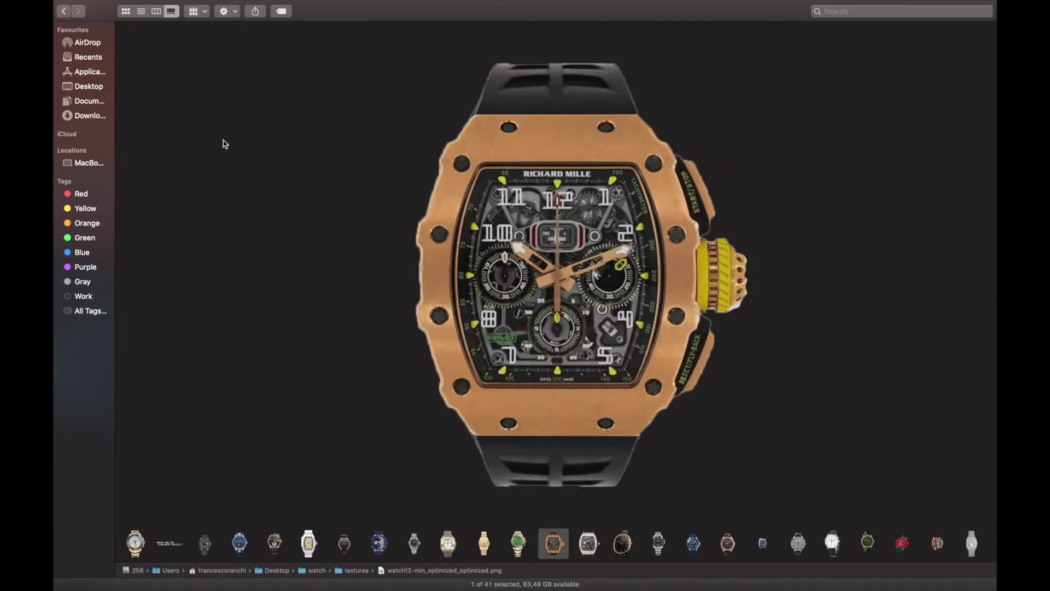
key("Right")
key("Right")
key("Right")
key("Right")
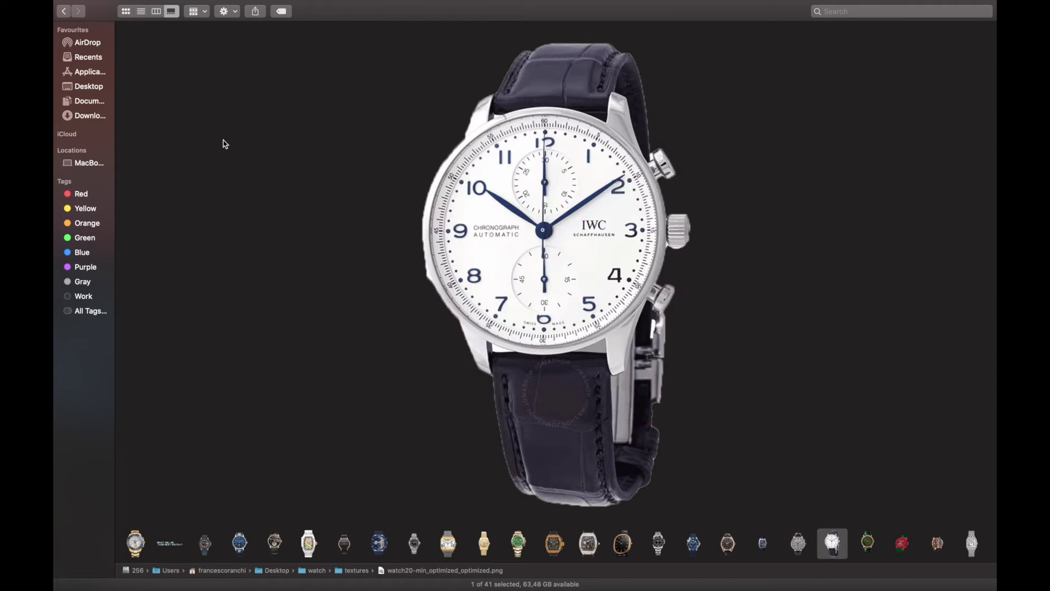
- Switch to Chrome, search for cooltext in a new window and open the Cool Text Graphics Generator site
key("ctrl+Left")
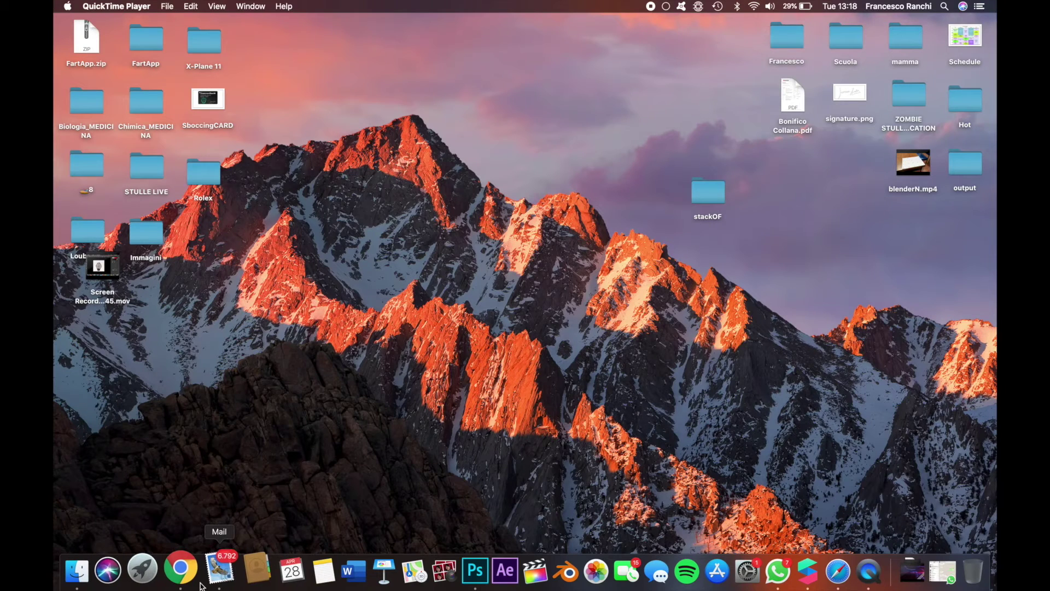
right_click(201, 582)
right_click(182, 572)
left_click(192, 459)
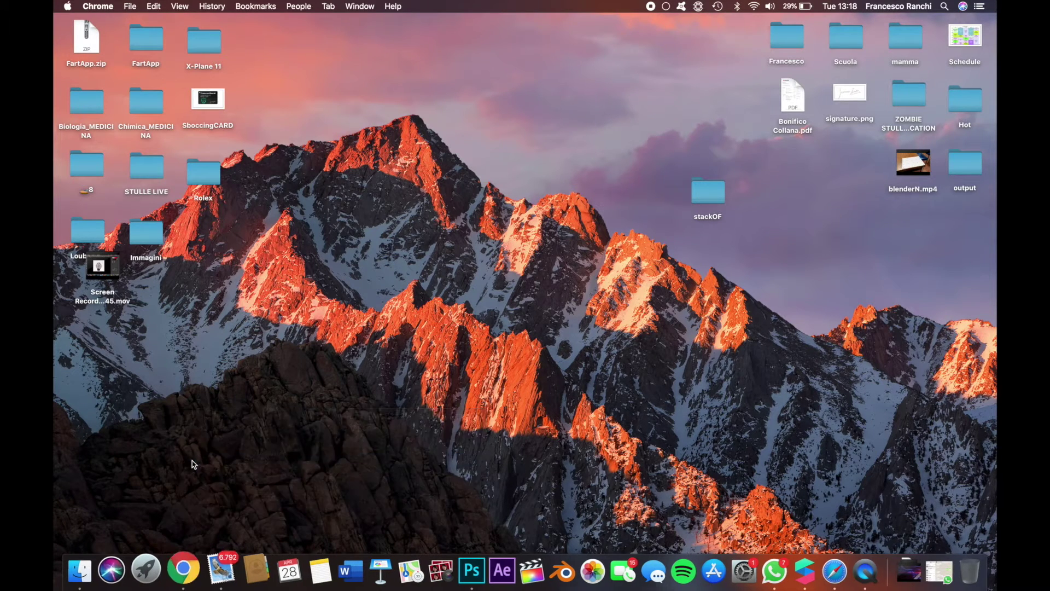
type("cooltext")
key("Return")
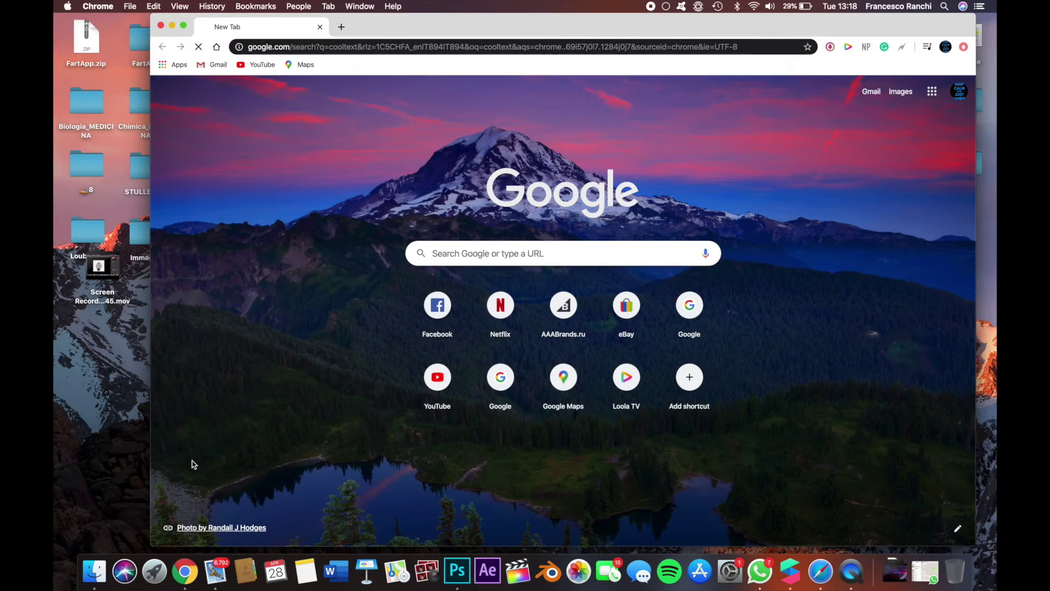
left_click(278, 194)
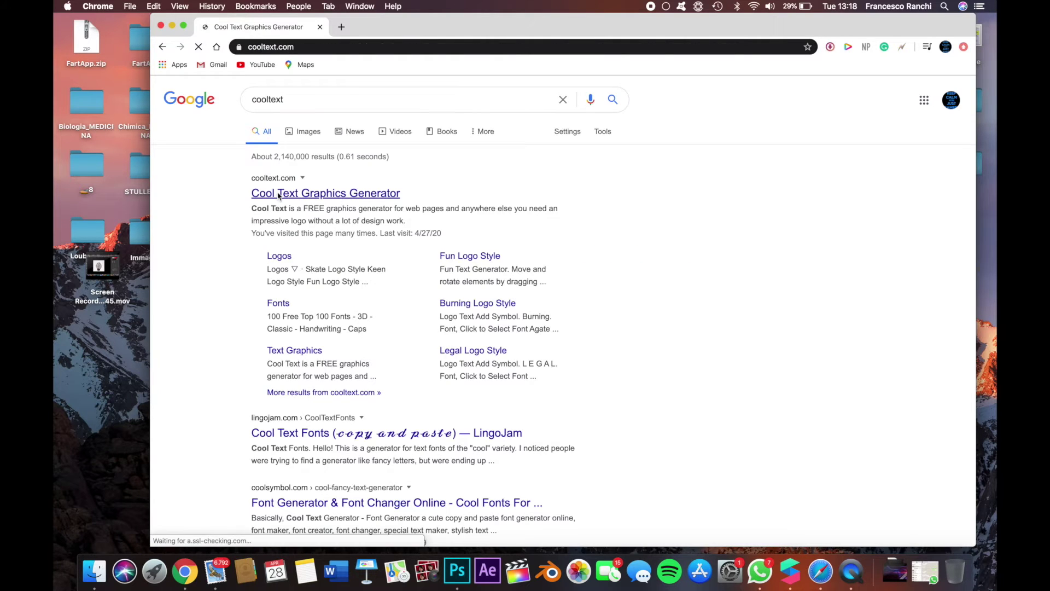
- Browse the text styles through to the second page and open the Frosty text generator
scroll(317, 383, "down", 2)
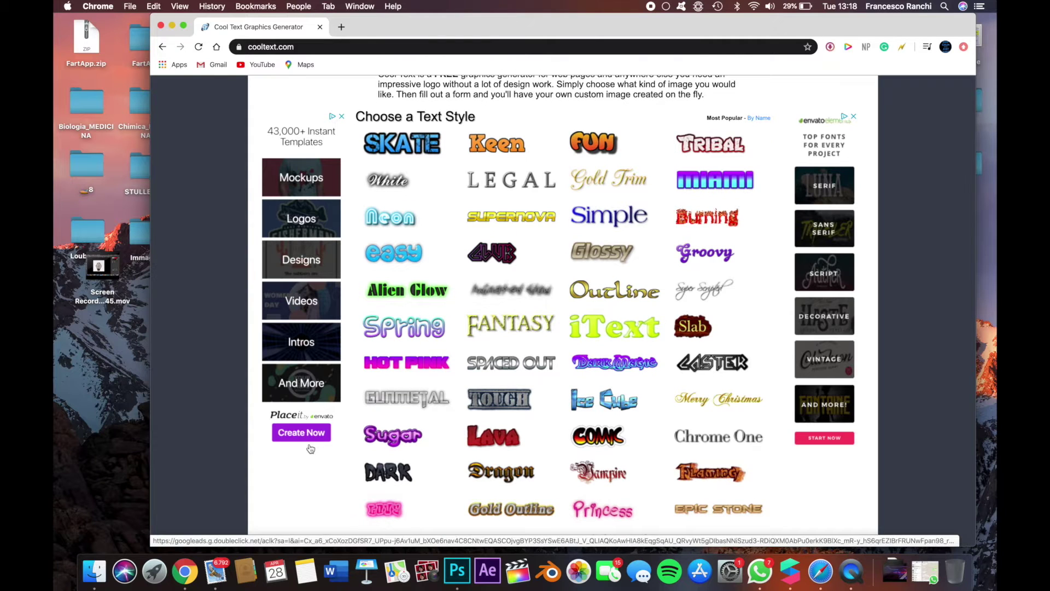
scroll(310, 448, "down", 2)
scroll(310, 448, "down", 6)
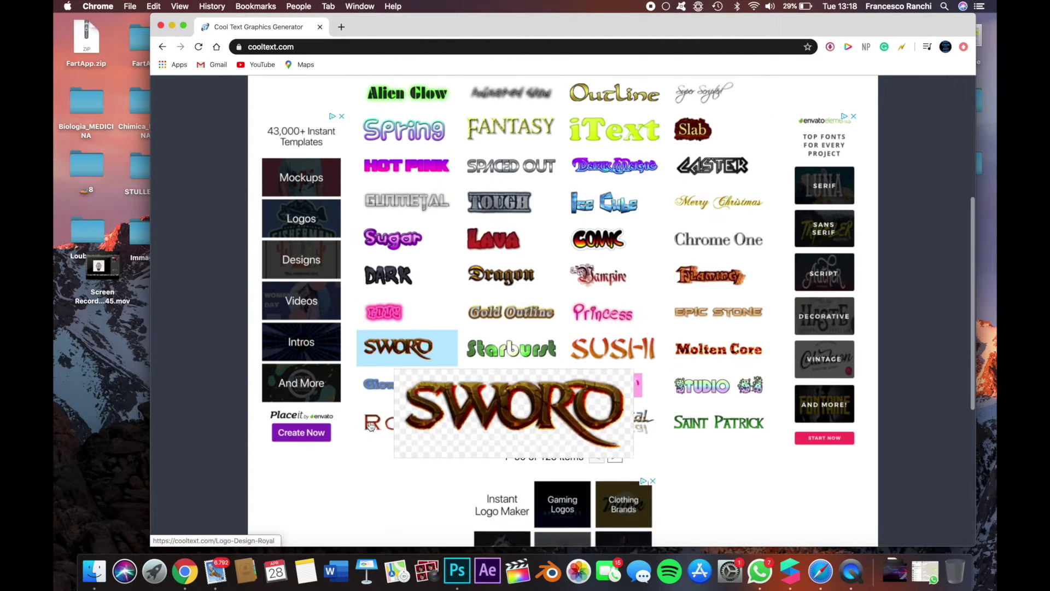
left_click(614, 432)
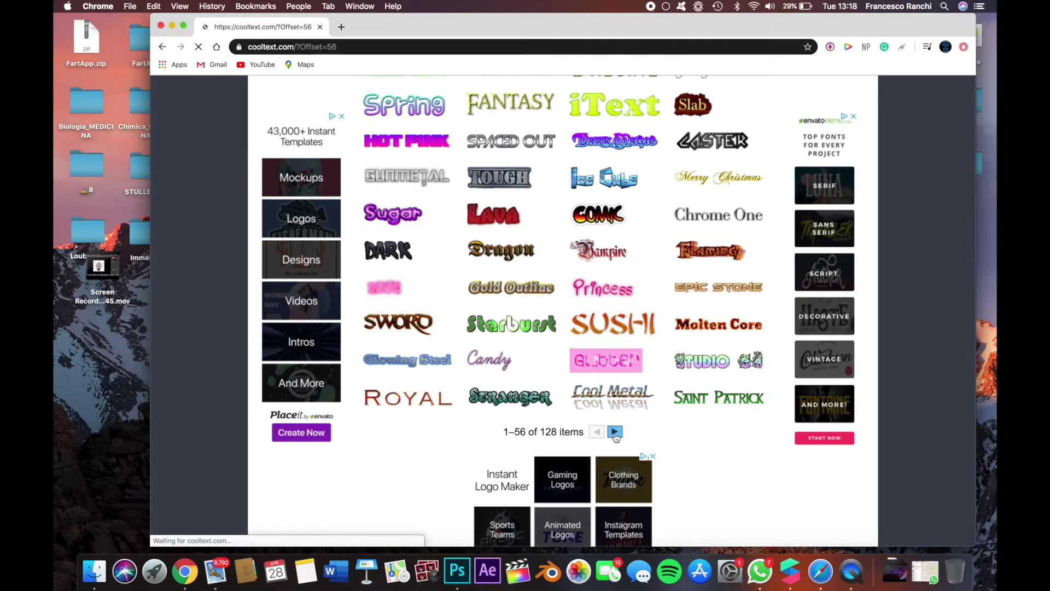
scroll(416, 301, "down", 1)
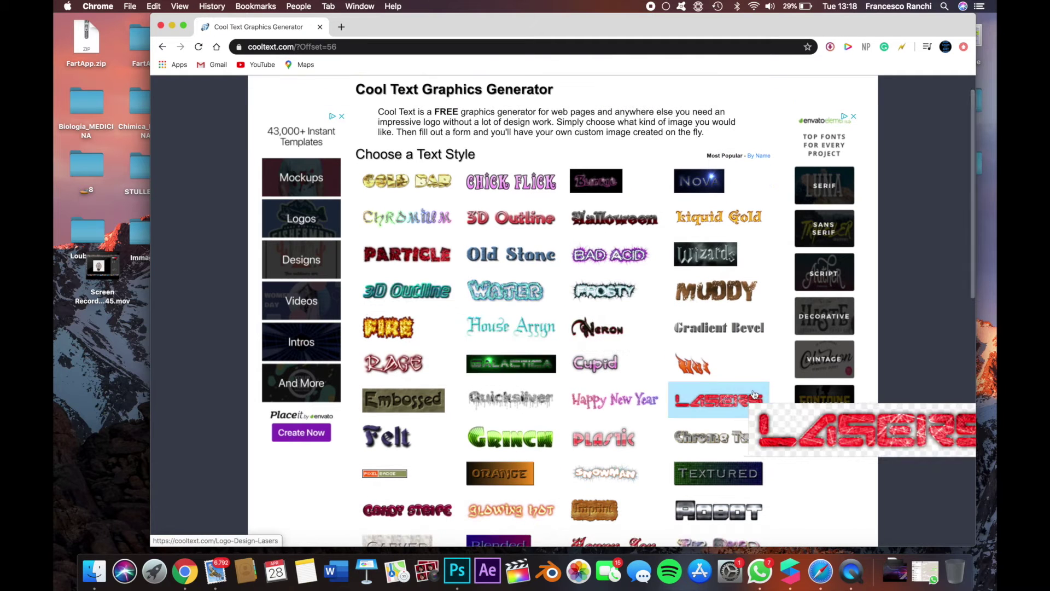
scroll(820, 443, "down", 2)
scroll(820, 443, "down", 5)
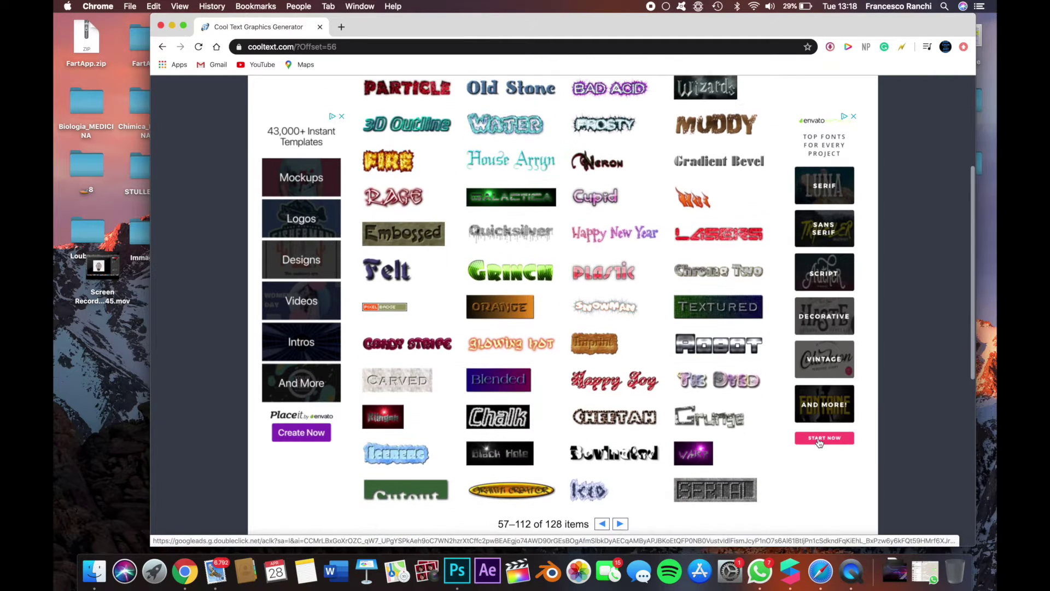
scroll(820, 443, "down", 1)
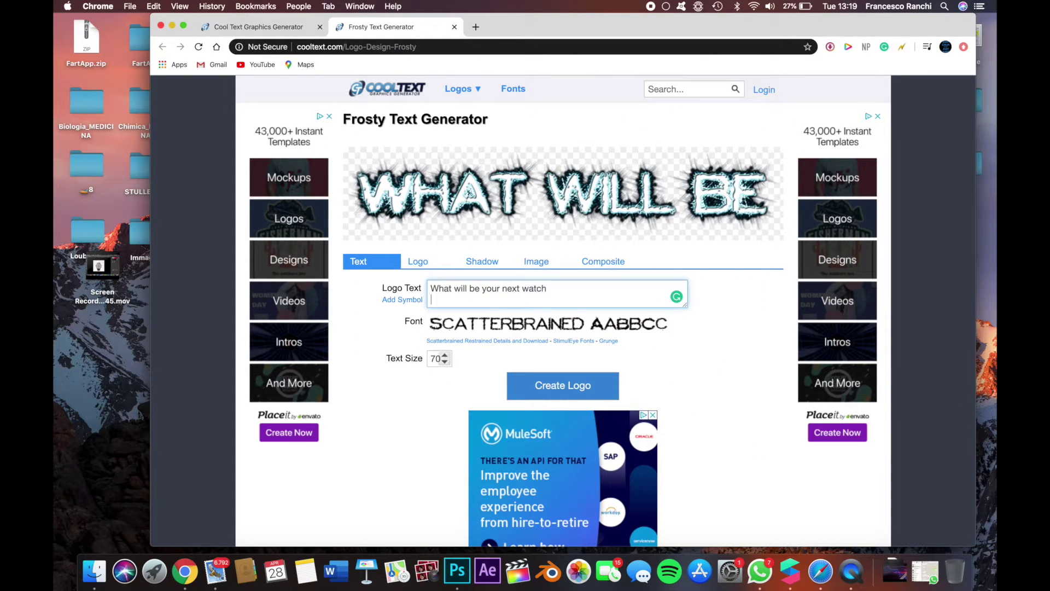
- Set the Frosty logo text to "What will be" and "your next watch?" on two separate lines
left_click(547, 390)
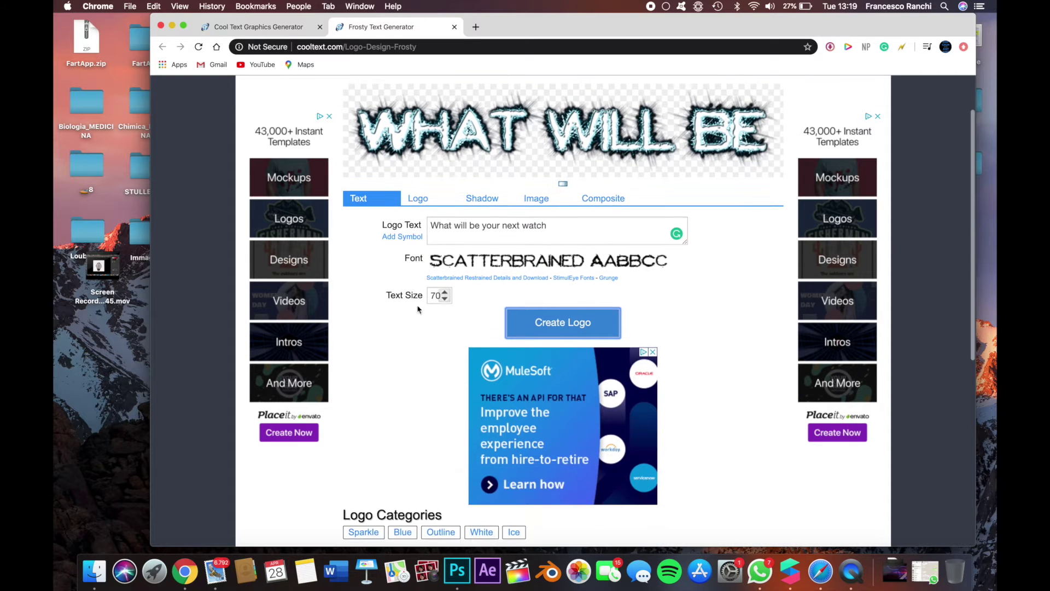
scroll(407, 323, "down", 1)
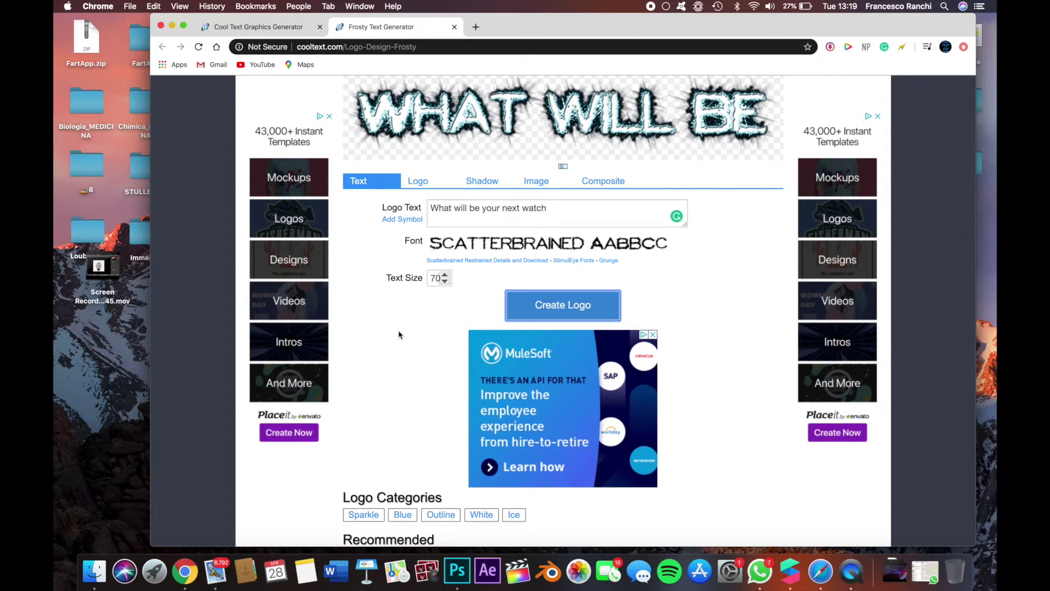
scroll(408, 328, "down", 1)
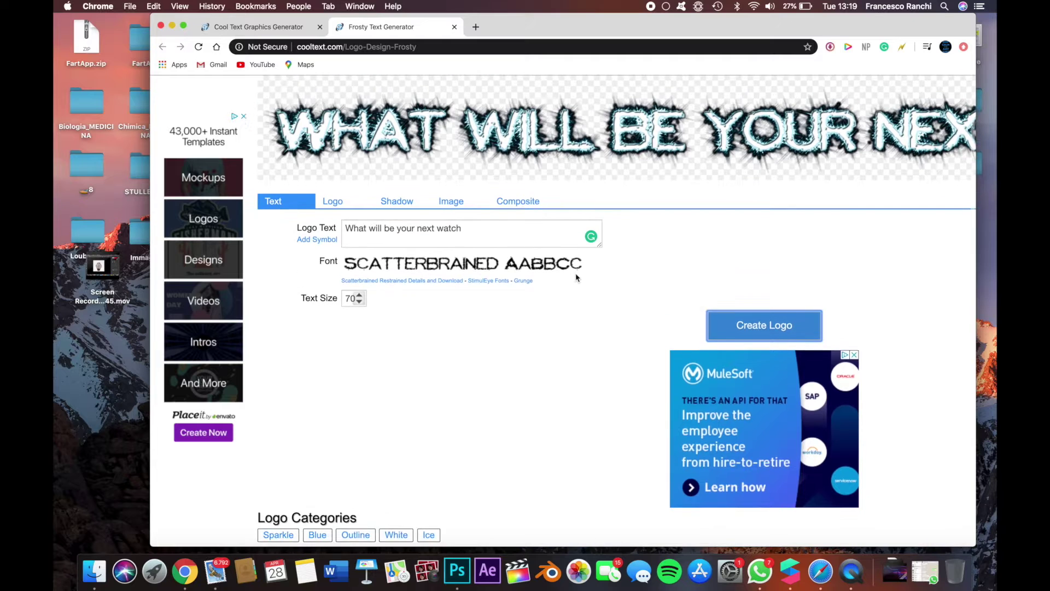
left_click(393, 241)
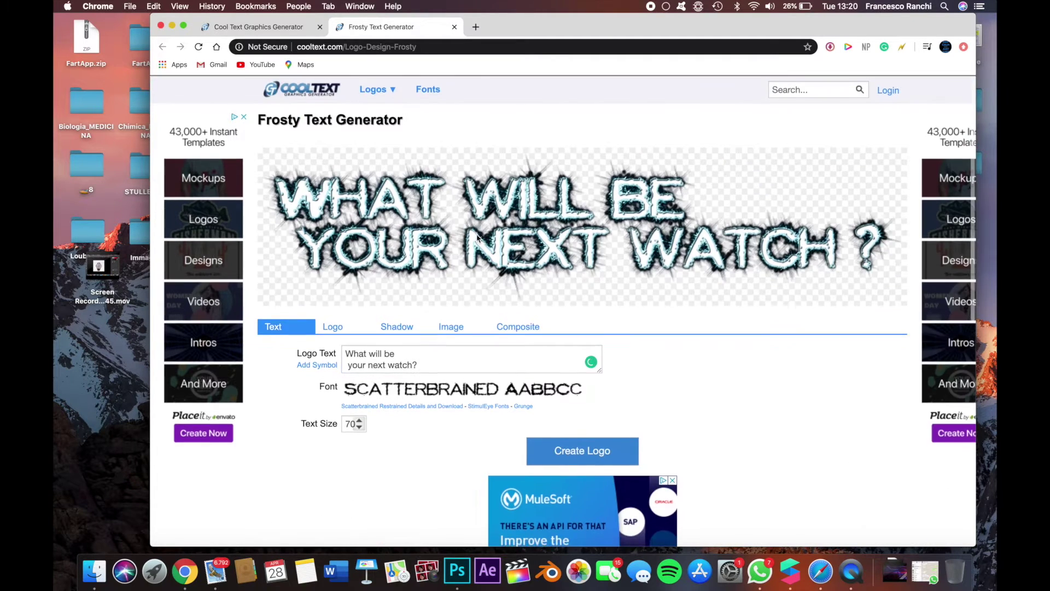
- Save the generated logo image to the desktop and preview the saved PNG file
left_click_drag(617, 224, 103, 359)
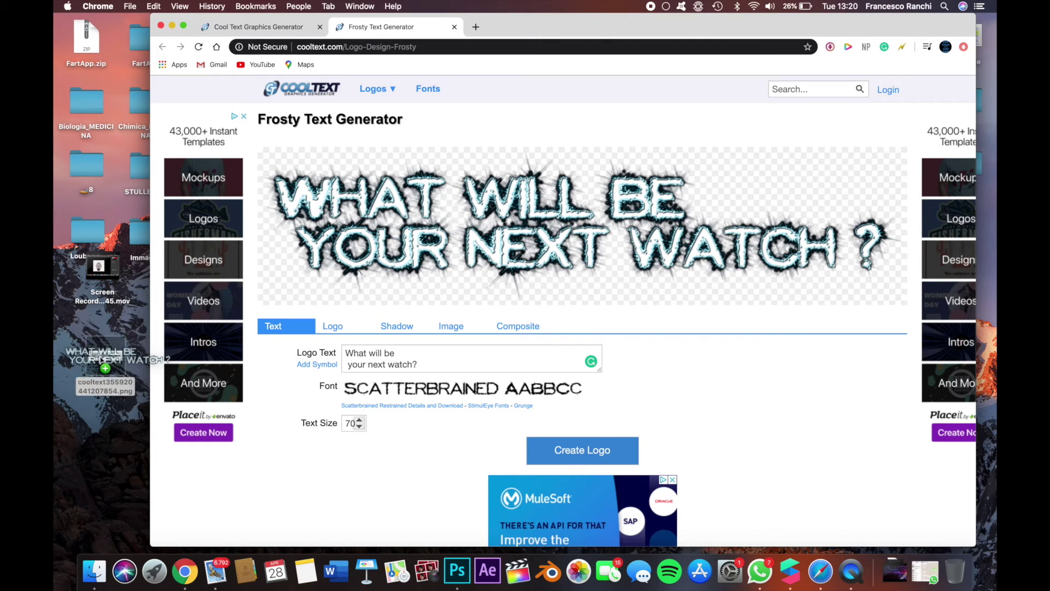
key("space")
left_click(104, 357)
key("space")
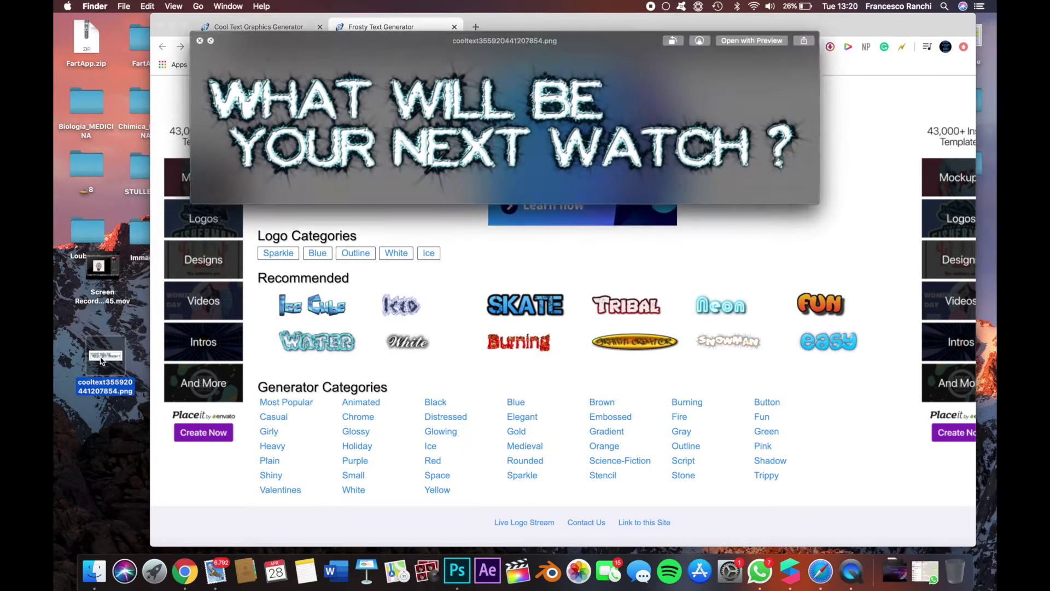
key("space")
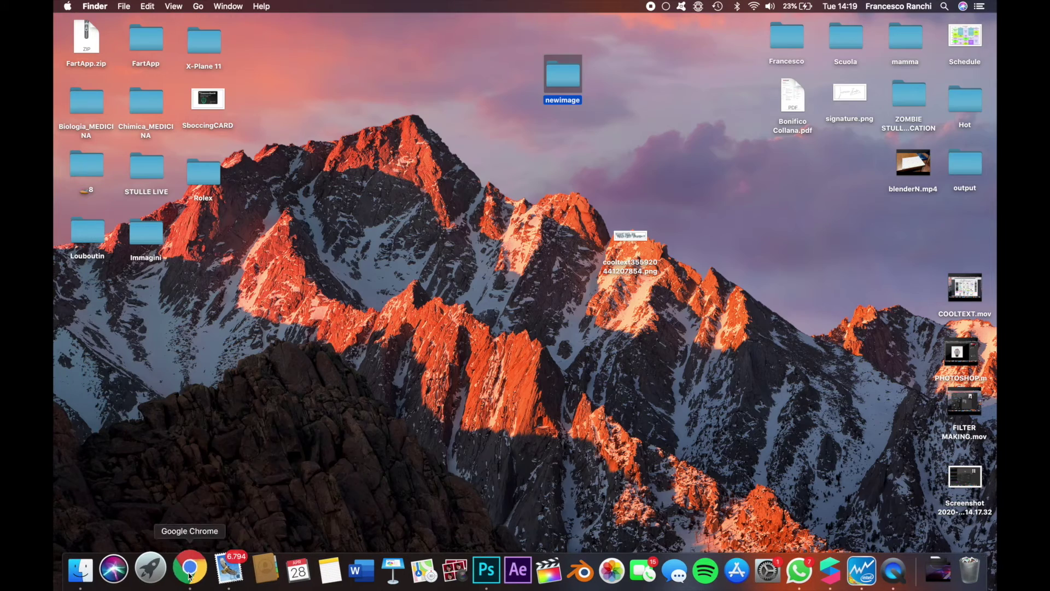
- Search for an image compressor in a new Chrome window and open imagecompressor.com
right_click(187, 570)
left_click(270, 278)
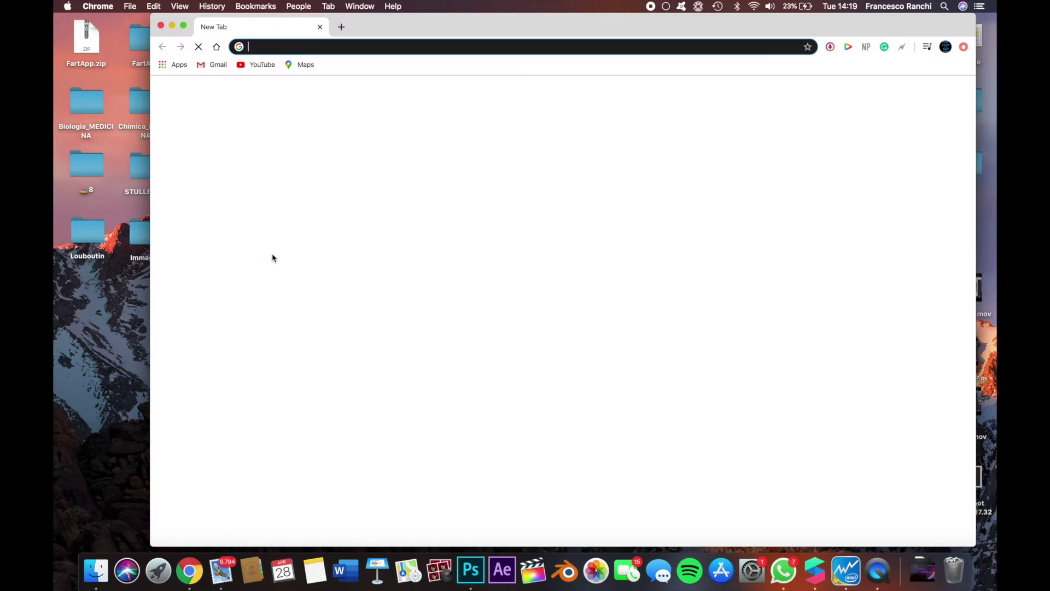
type("image comressor")
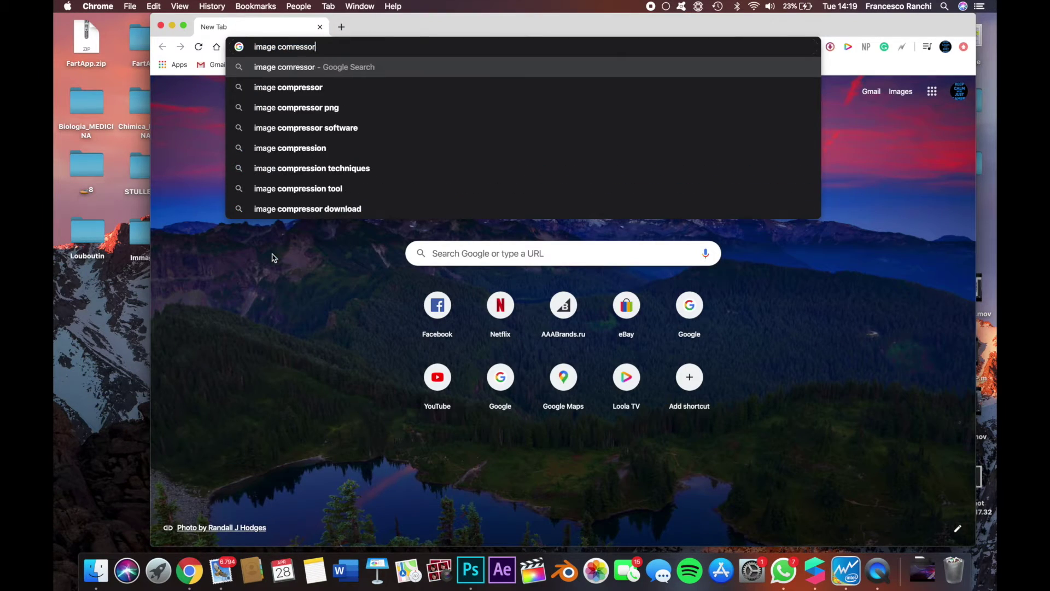
key("Return")
left_click(285, 228)
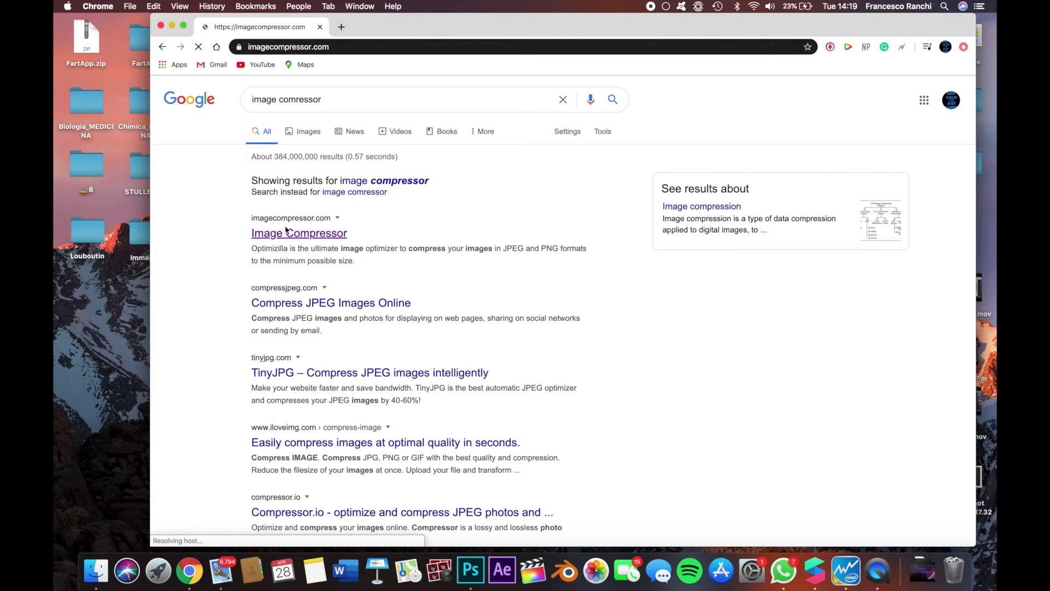
- Upload all the watch images from the newimage folder on the desktop to the compressor
left_click(512, 362)
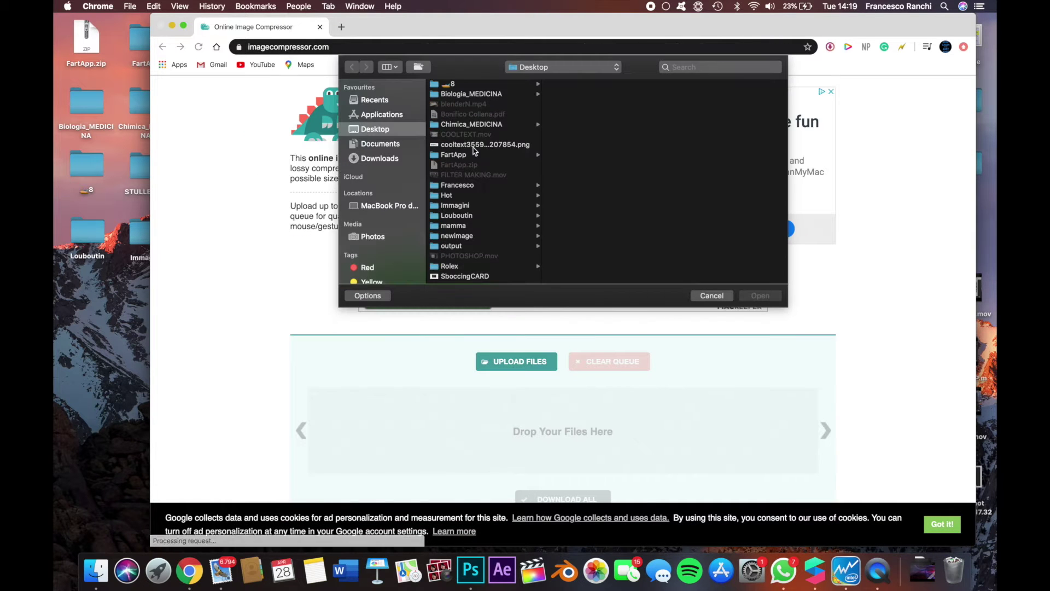
left_click(453, 221)
left_click_drag(564, 82, 597, 314)
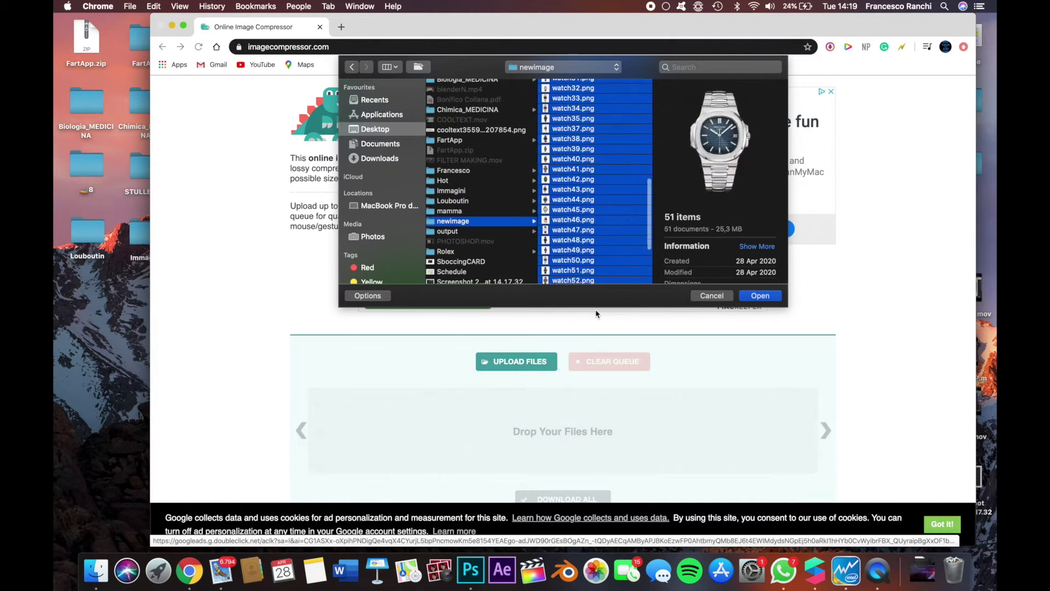
key("Return")
scroll(272, 313, "down", 2)
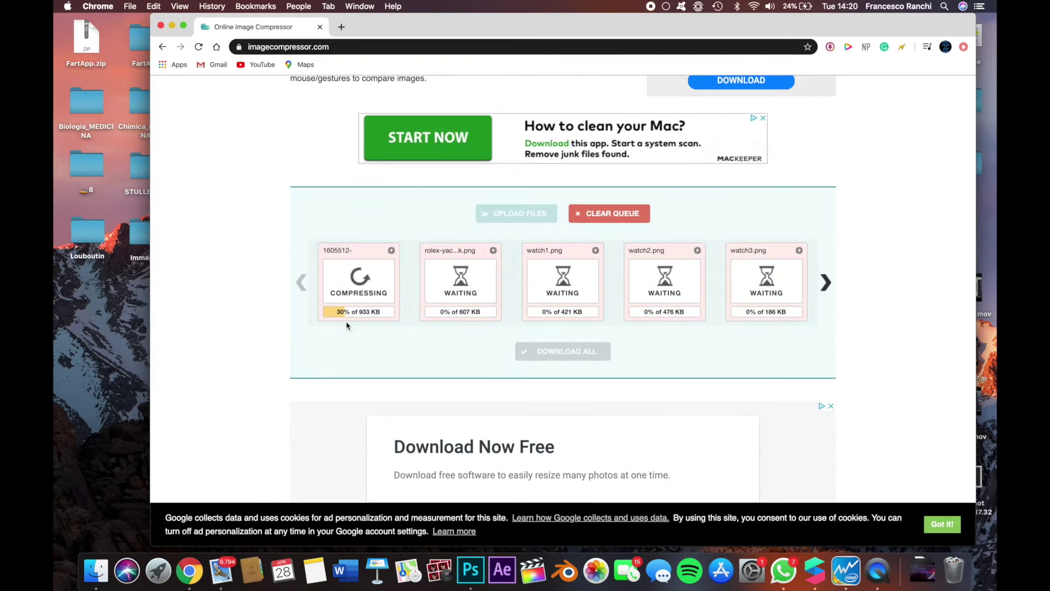
- Reduce the first watch image, the gold Rolex, to 56 colors and apply the compression
scroll(258, 338, "down", 4)
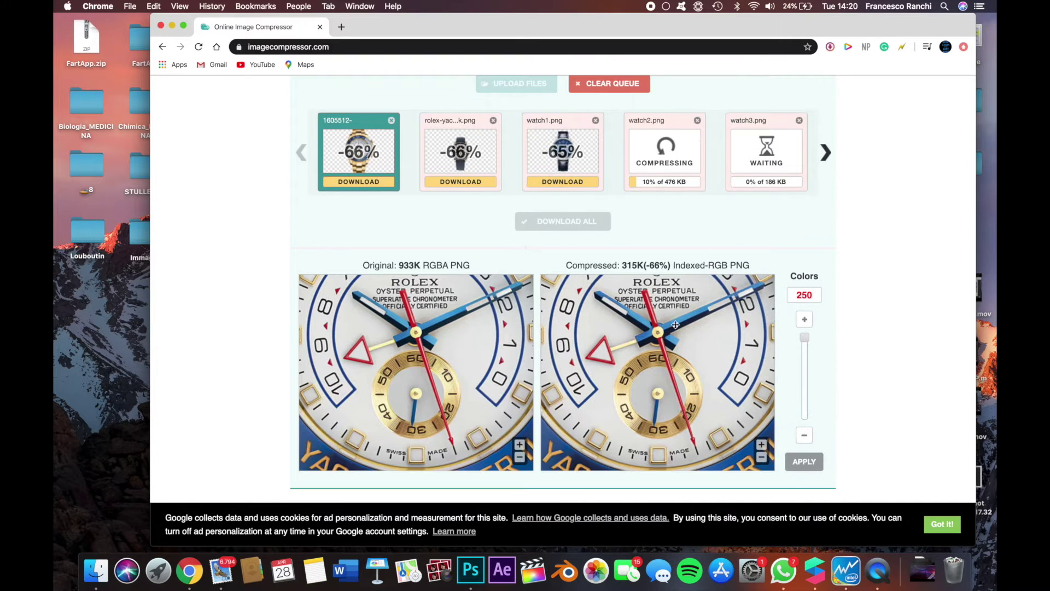
left_click_drag(804, 337, 806, 350)
left_click_drag(806, 392, 805, 420)
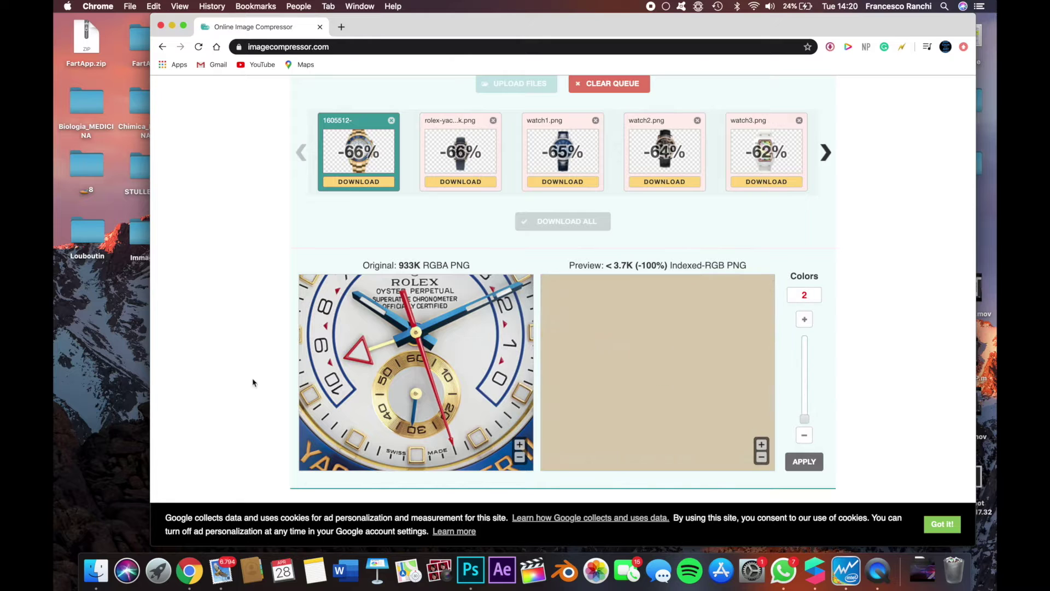
left_click(804, 462)
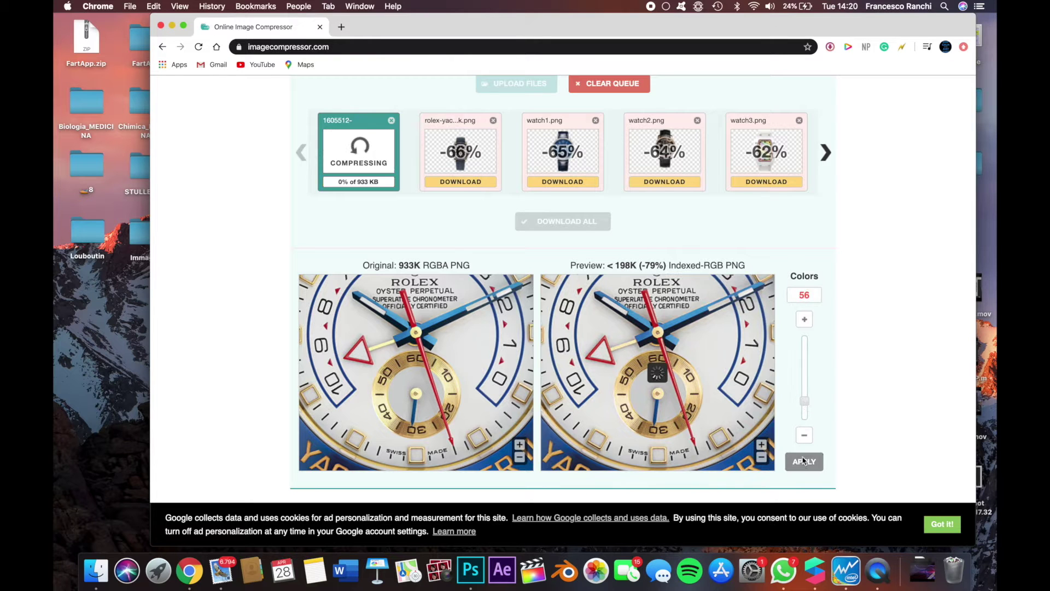
- Select the second image, the black Rolex Yacht-Master, and recompress it with 58 colors
scroll(383, 216, "up", 5)
scroll(460, 240, "down", 2)
left_click(463, 256)
scroll(467, 312, "down", 3)
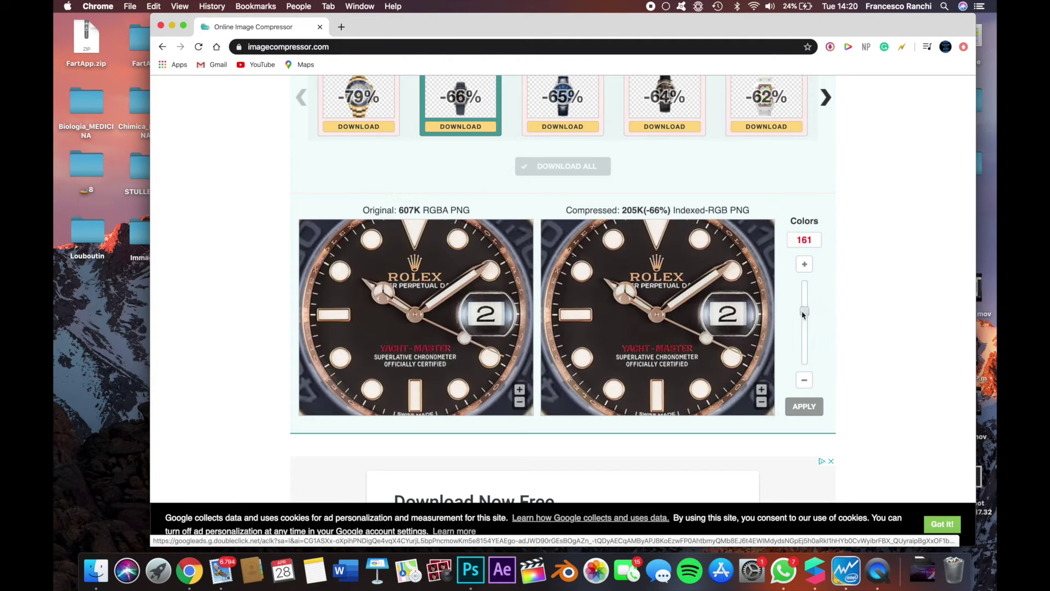
left_click(804, 409)
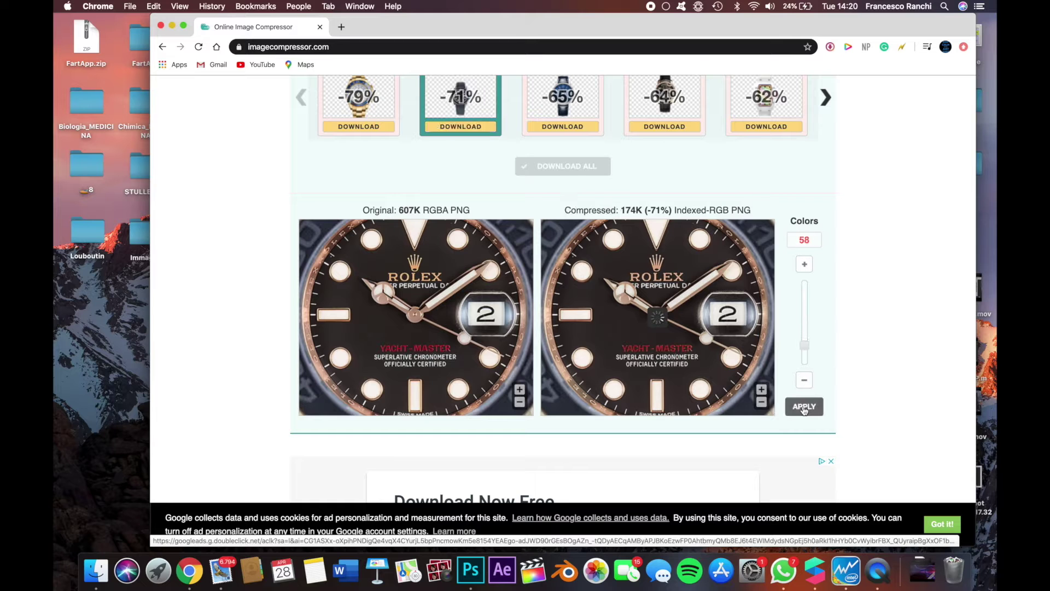
- Recompress watch1.png with 40 colors and adjust the color count for watch2.png
left_click(562, 100)
left_click_drag(813, 240, 767, 239)
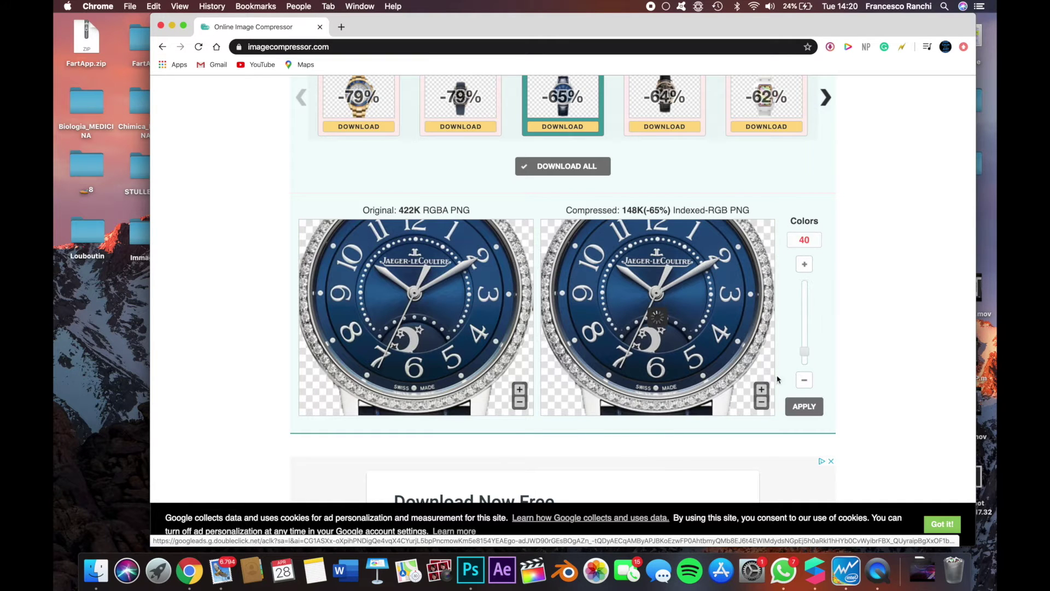
left_click(802, 406)
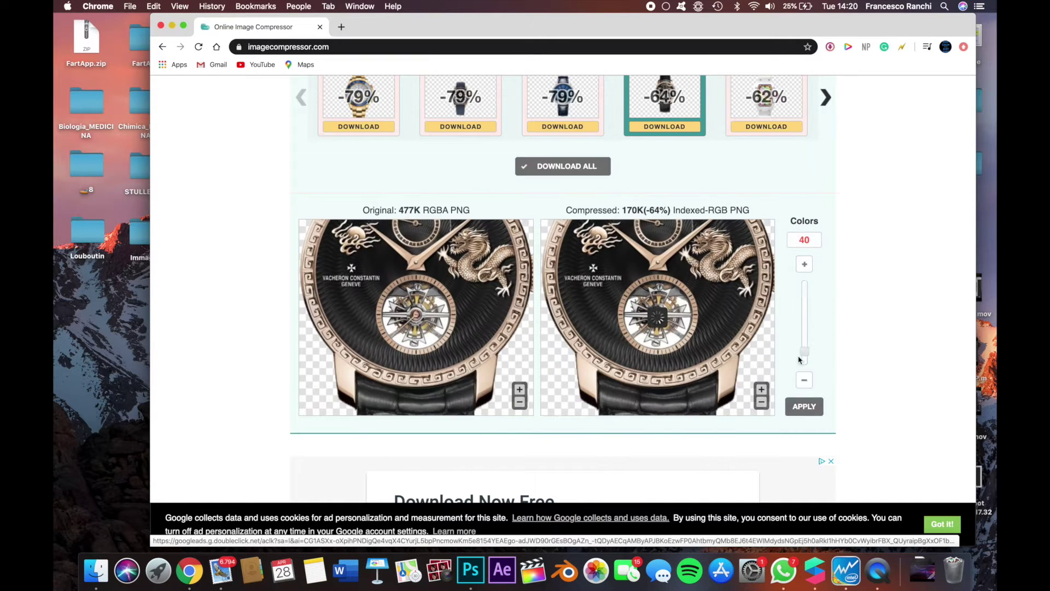
left_click_drag(803, 352, 804, 346)
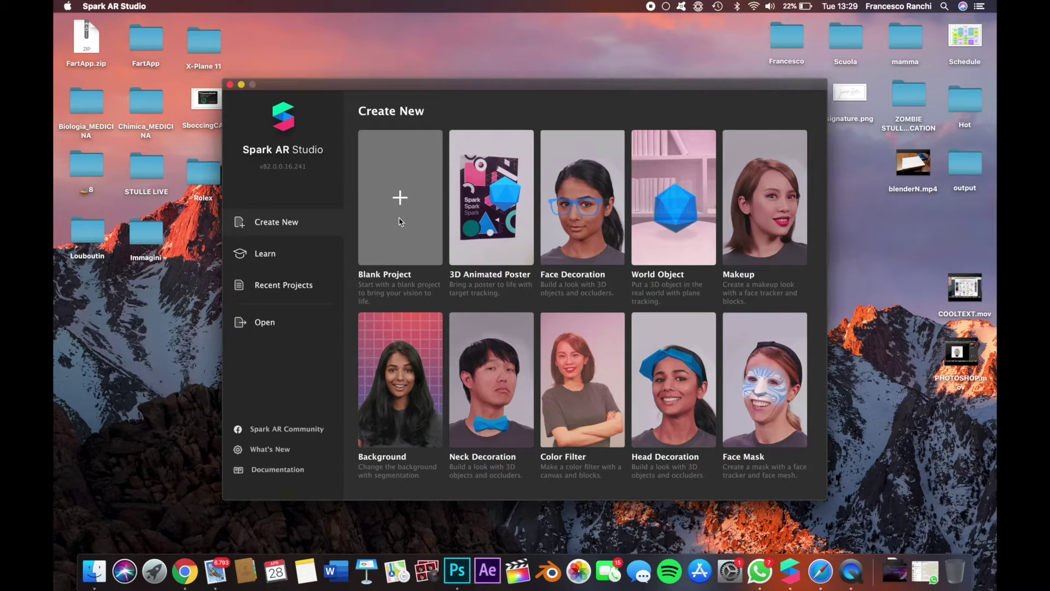
- Create a blank project and add a face tracker to the scene
left_click(399, 218)
right_click(232, 202)
mouse_move(268, 216)
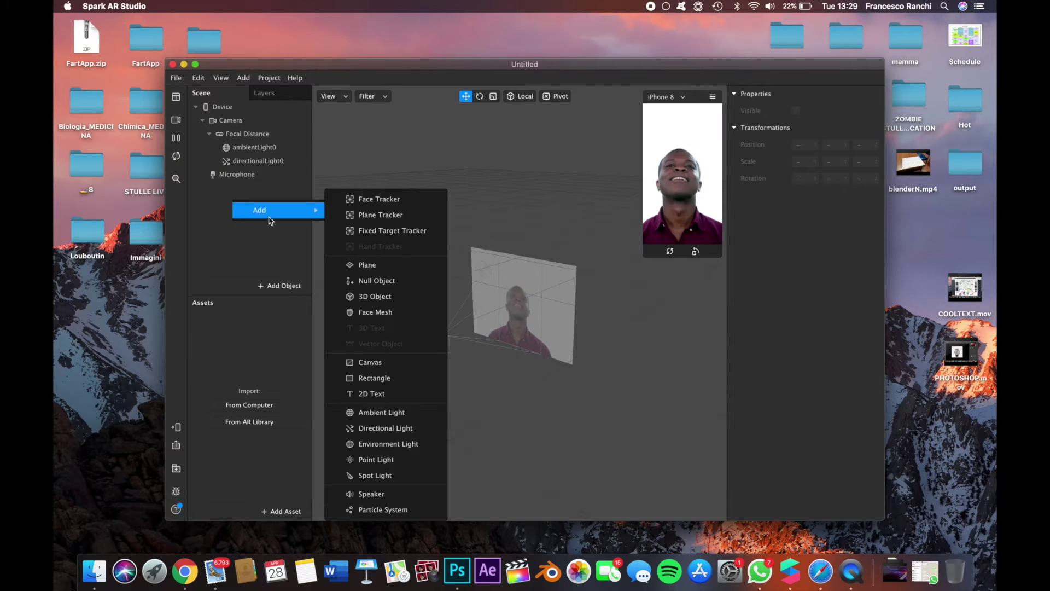
left_click(365, 199)
left_click(246, 227)
- Add a plane to the scene, enlarge the project window, and rename the plane Question
right_click(237, 210)
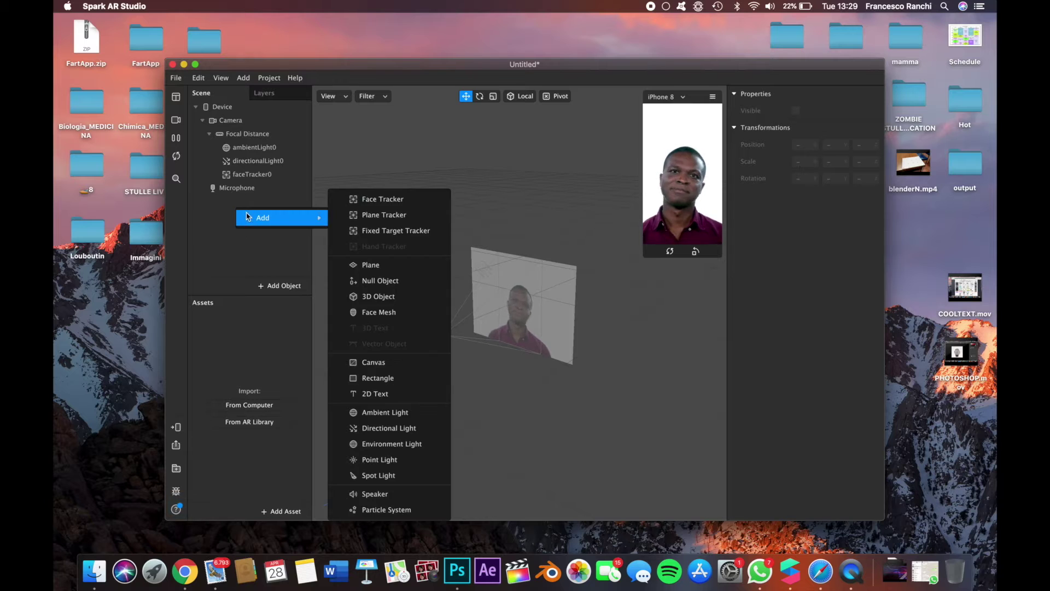
left_click(372, 266)
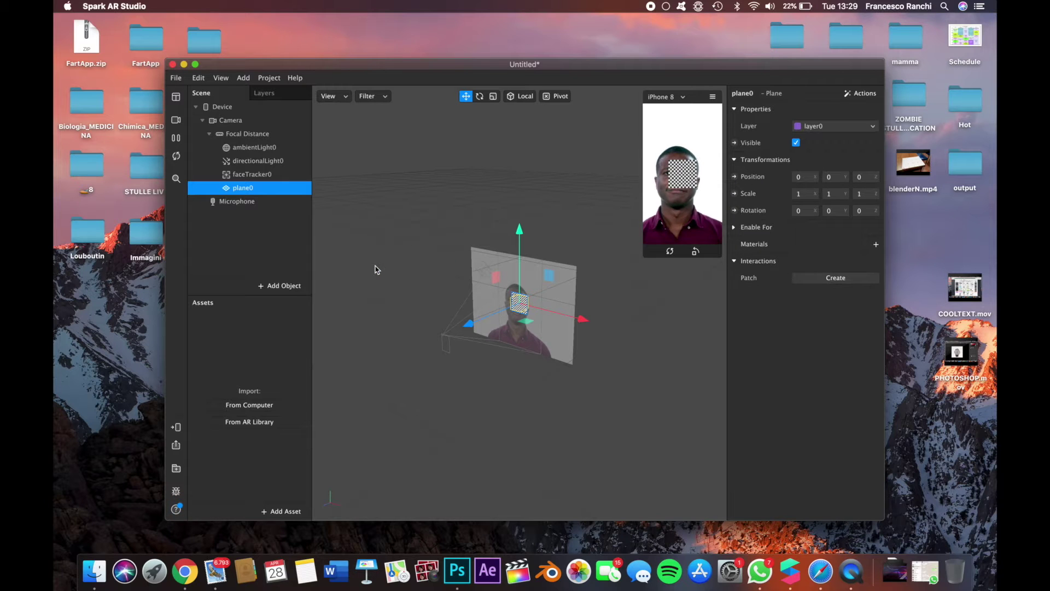
double_click(186, 68)
double_click(134, 145)
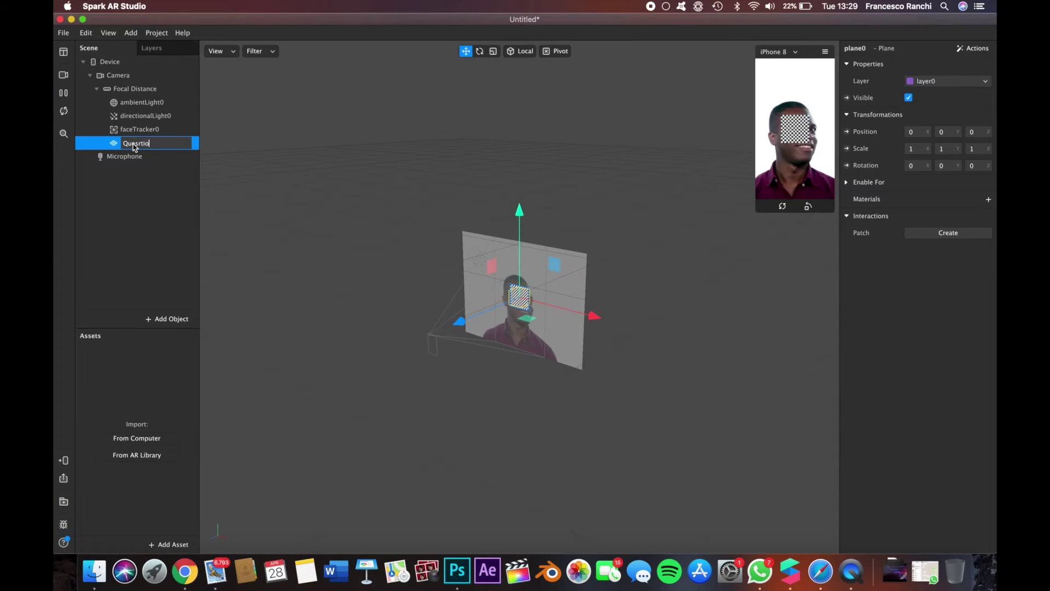
- Duplicate the Question plane and rename the copy Answer
right_click(134, 147)
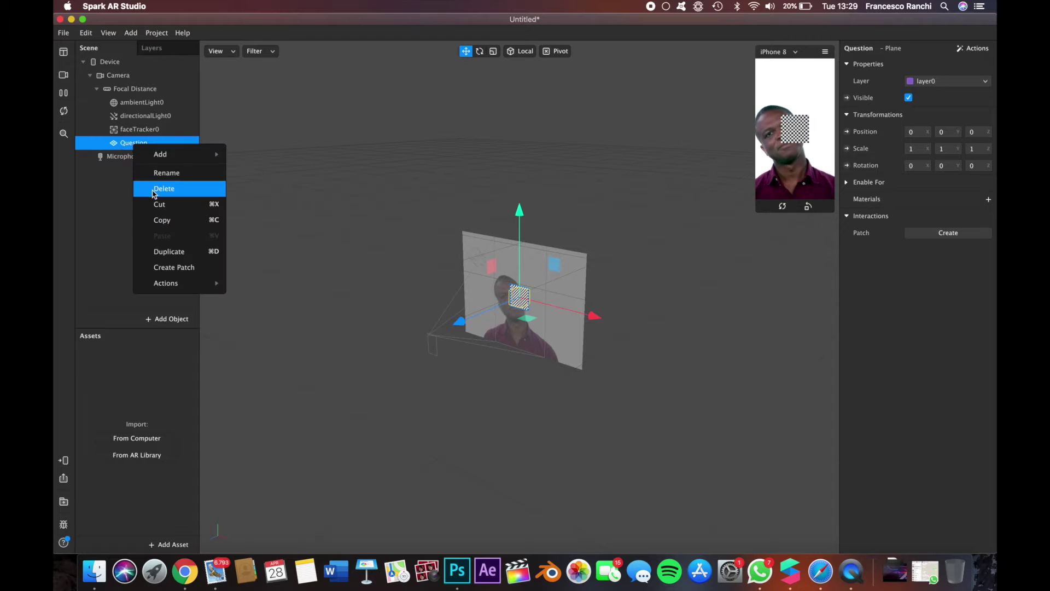
left_click(159, 250)
double_click(141, 156)
type("Answ")
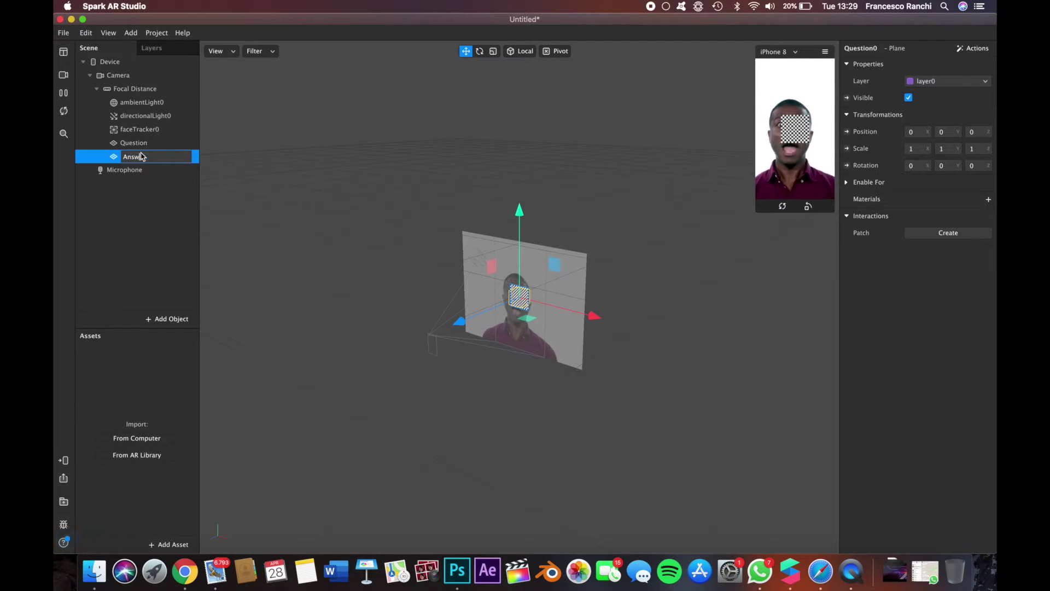
type("er")
key("Return")
- Create an animation sequence asset named watches
left_click(168, 544)
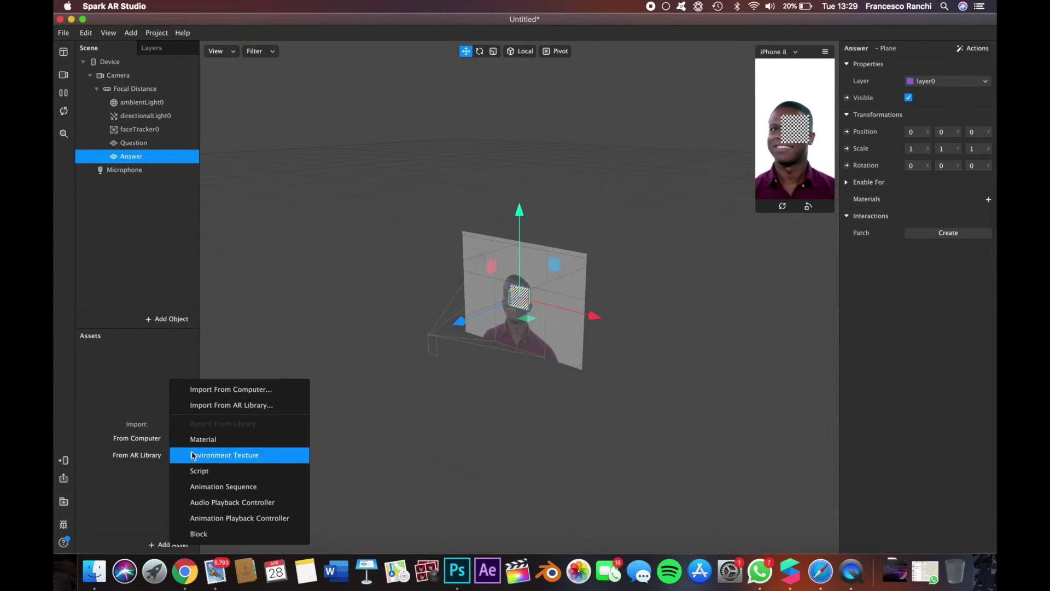
left_click(200, 486)
type("watches")
key("Return")
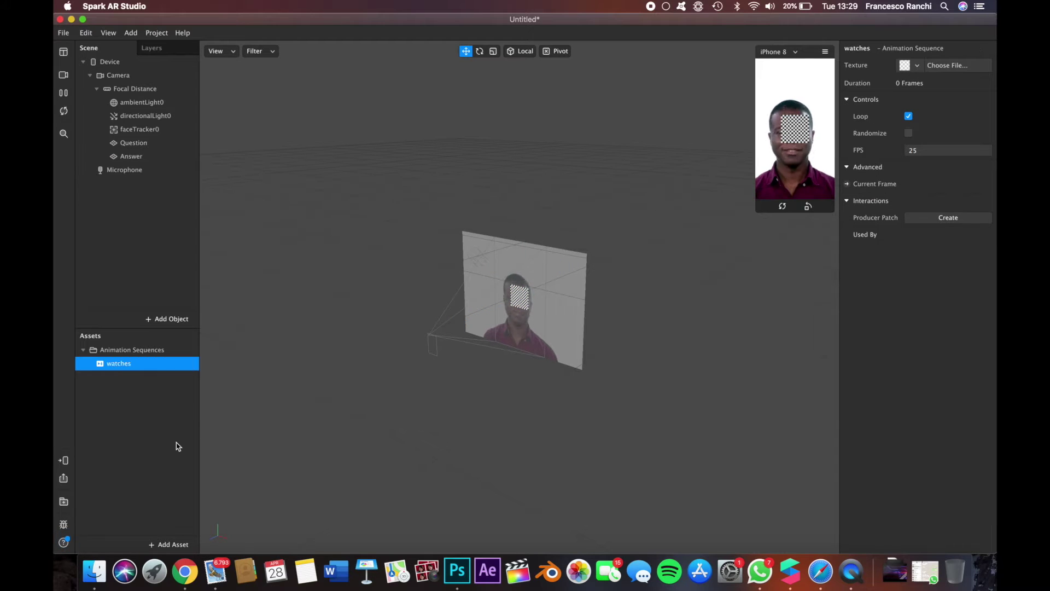
- Load all the watch PNG images from the stackOF folder on the desktop as the texture of the watches animation sequence
left_click(939, 65)
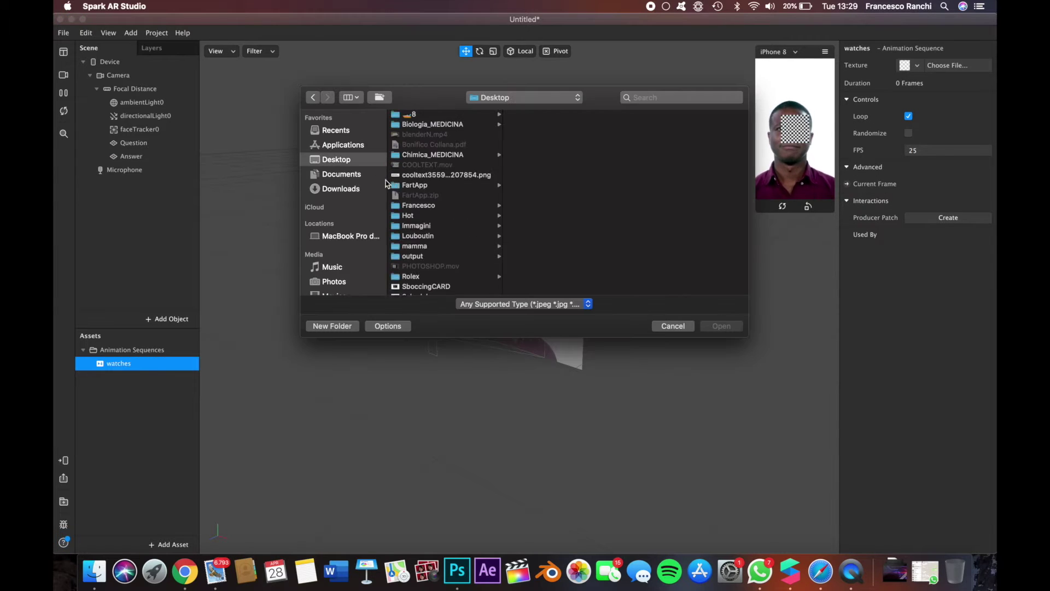
scroll(414, 168, "down", 5)
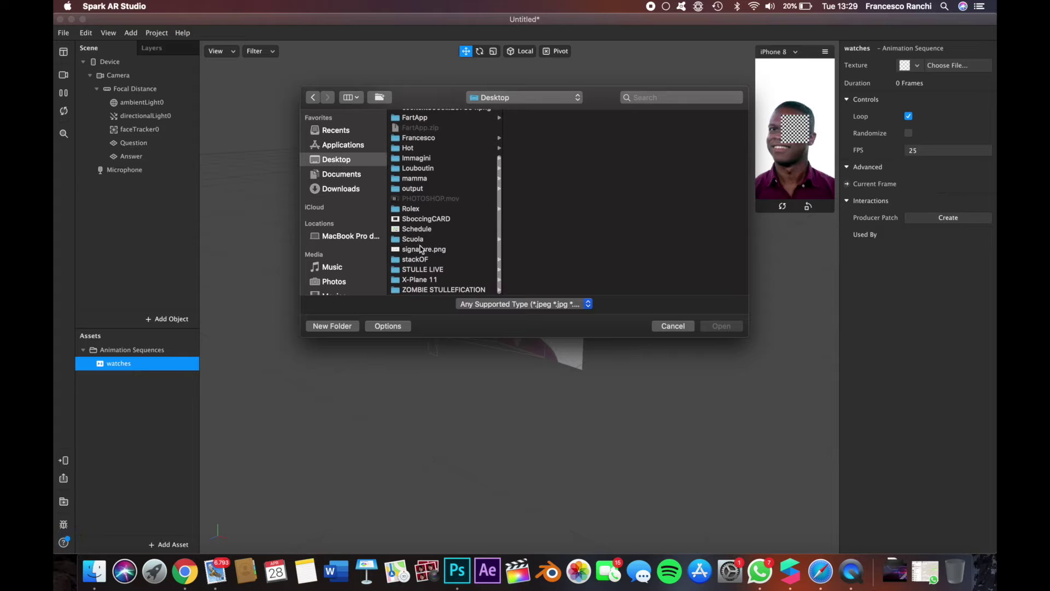
left_click(419, 262)
scroll(537, 164, "up", 3)
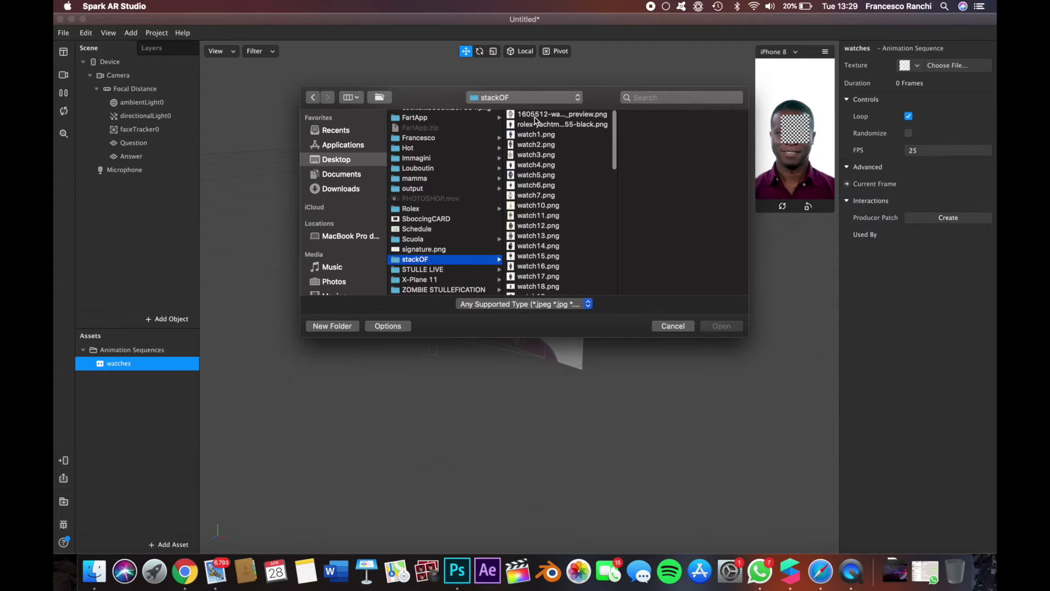
left_click(535, 120)
key("shift+Down")
left_click(535, 116, "super")
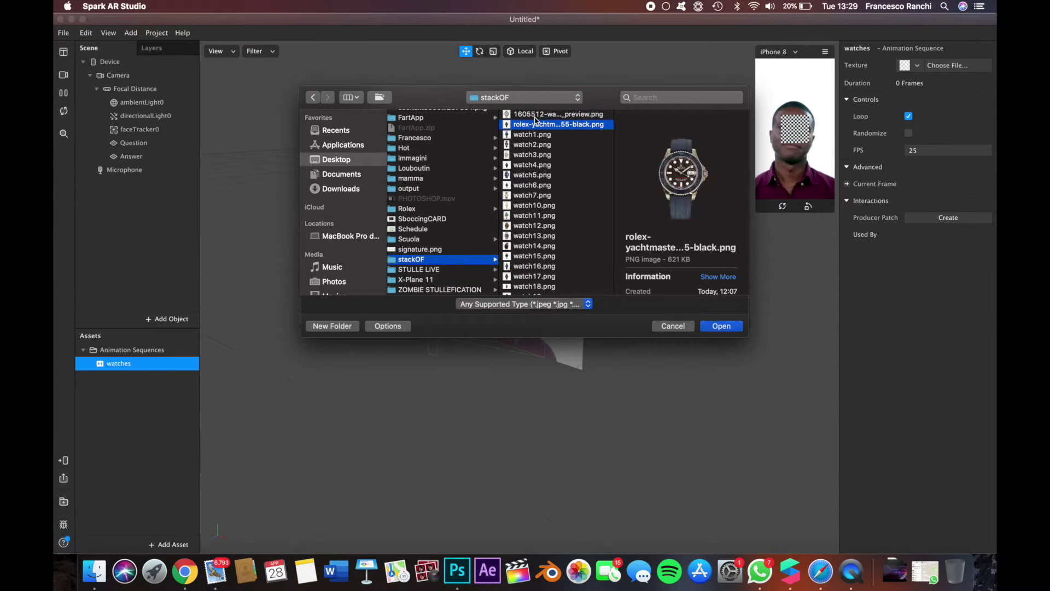
key("shift+Up")
key("shift+Down")
key("shift+Down")
key("shift+Down")
key("shift+Down")
key("shift+Down")
key("shift+Down")
key("shift+Down")
key("shift+Down")
key("shift+Down")
key("shift+Down")
key("shift+Down")
key("shift+Down")
key("shift+Down")
key("shift+Down")
key("shift+Down")
key("shift+Down")
key("shift+Down")
key("shift+Down")
key("shift+Down")
key("shift+Down")
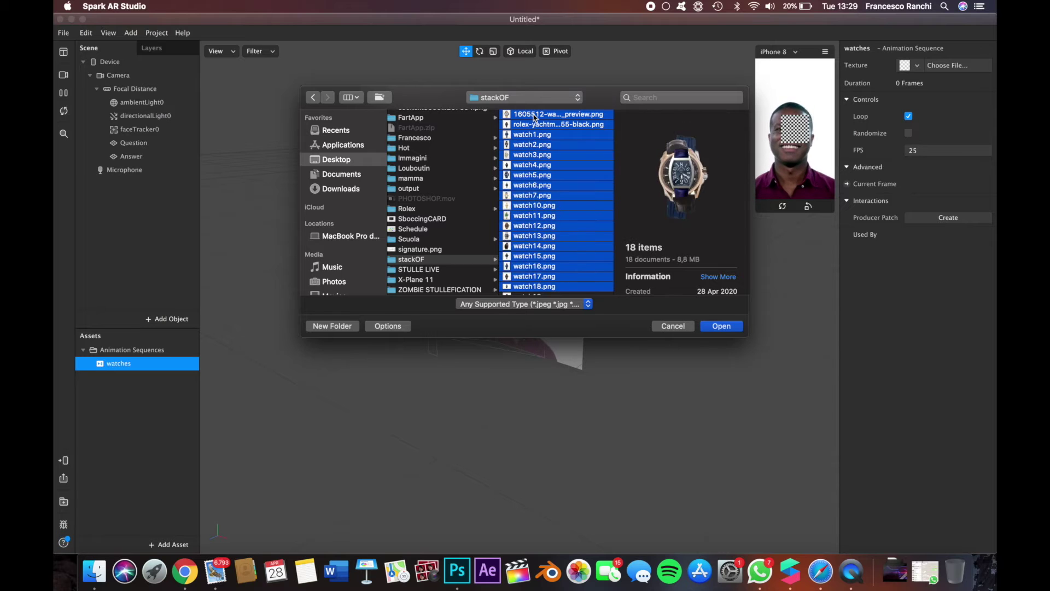
key("shift+Down")
key("shift+Down")
key("shift+Down")
key("shift+Down")
key("shift+Down")
key("shift+Down")
key("shift+Down")
key("shift+Down")
key("shift+Down")
key("shift+Down")
key("shift+Down")
key("shift+Down")
key("shift+Down")
key("shift+Down")
key("shift+Down")
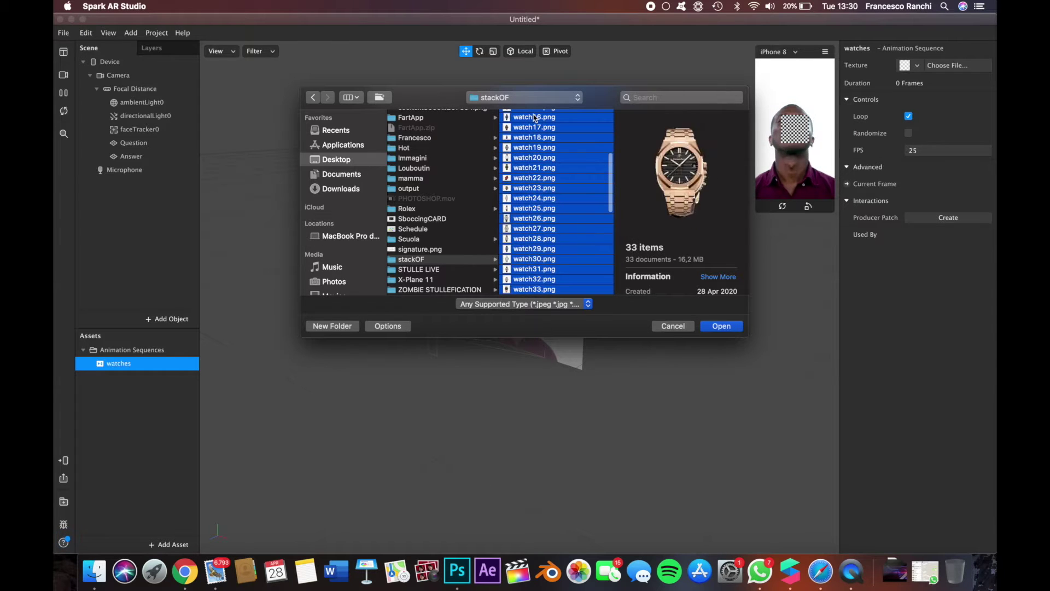
key("shift+Down")
key("shift+Down")
key("shift+Down")
key("shift+Down")
key("shift+Down")
key("shift+Down")
key("shift+Down")
key("shift+Down")
key("shift+Down")
key("shift+Down")
key("shift+Down")
key("shift+Down")
key("shift+Down")
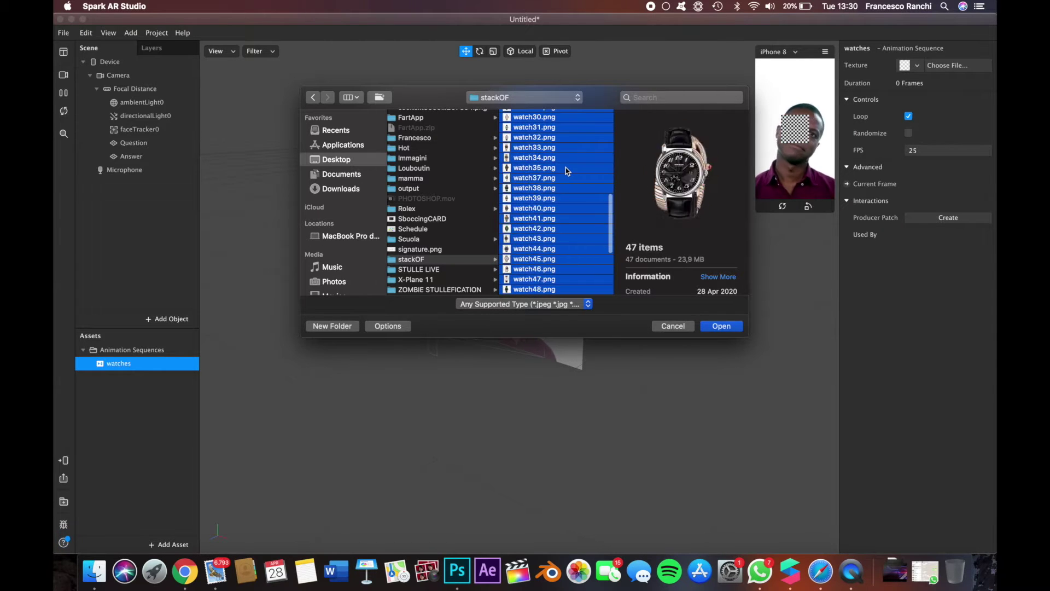
key("shift+Down")
key("shift+Down")
key("shift+Down")
key("shift+Down")
key("shift+Down")
key("shift+Down")
key("shift+Down")
key("shift+Down")
key("shift+Down")
key("shift+Down")
key("shift+Down")
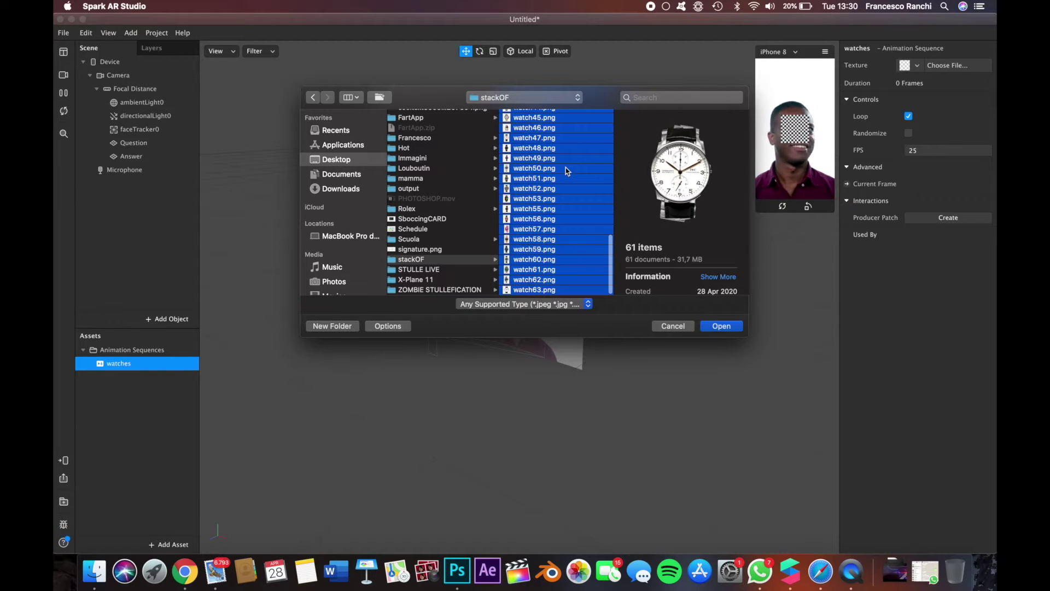
left_click(721, 326)
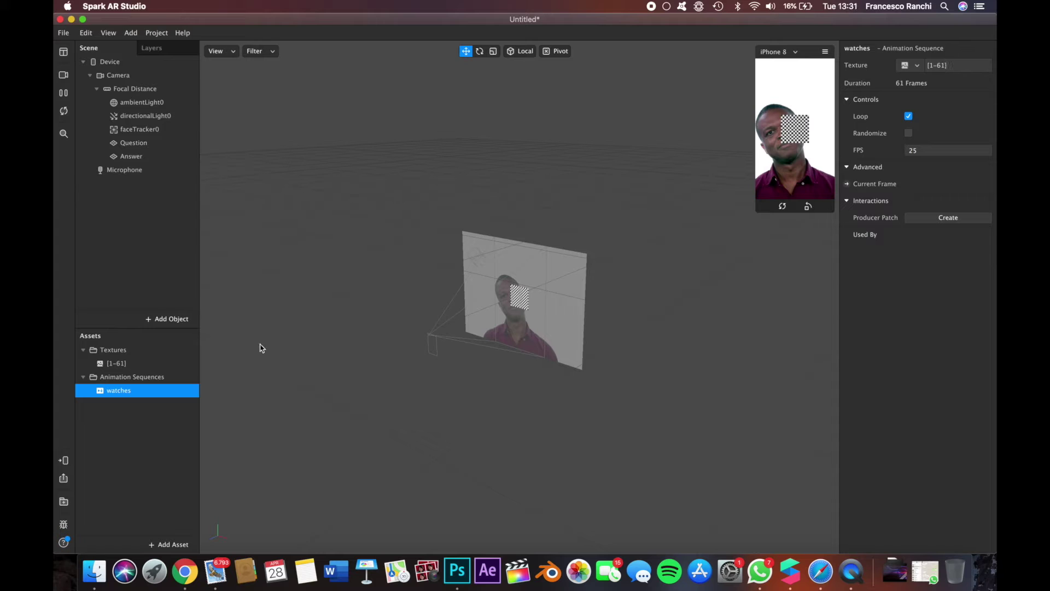
- Add a new material to the Question plane and nest both the Question and Answer planes under faceTracker0
left_click(134, 143)
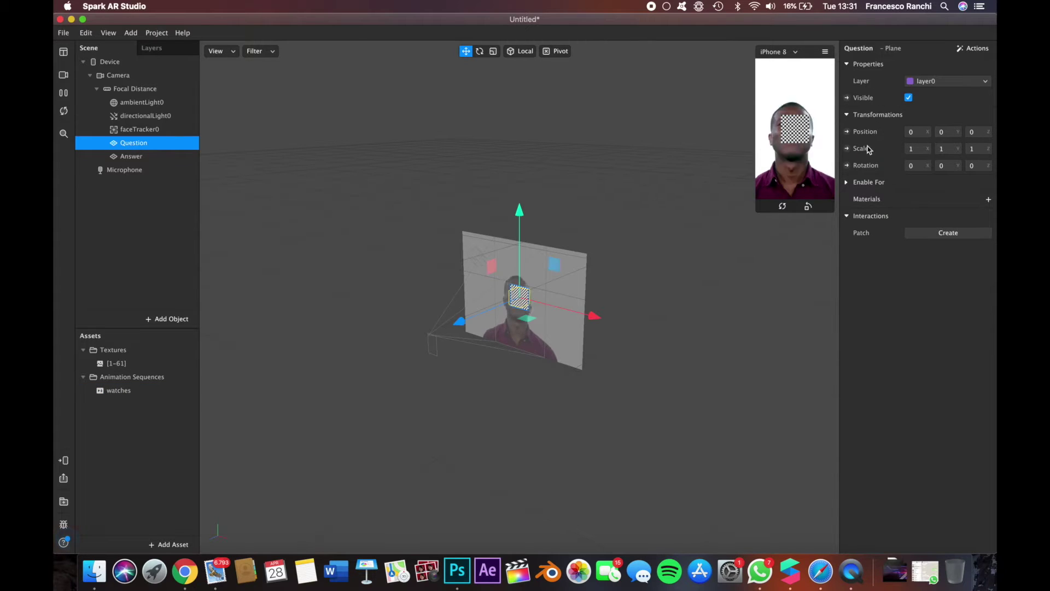
left_click(989, 200)
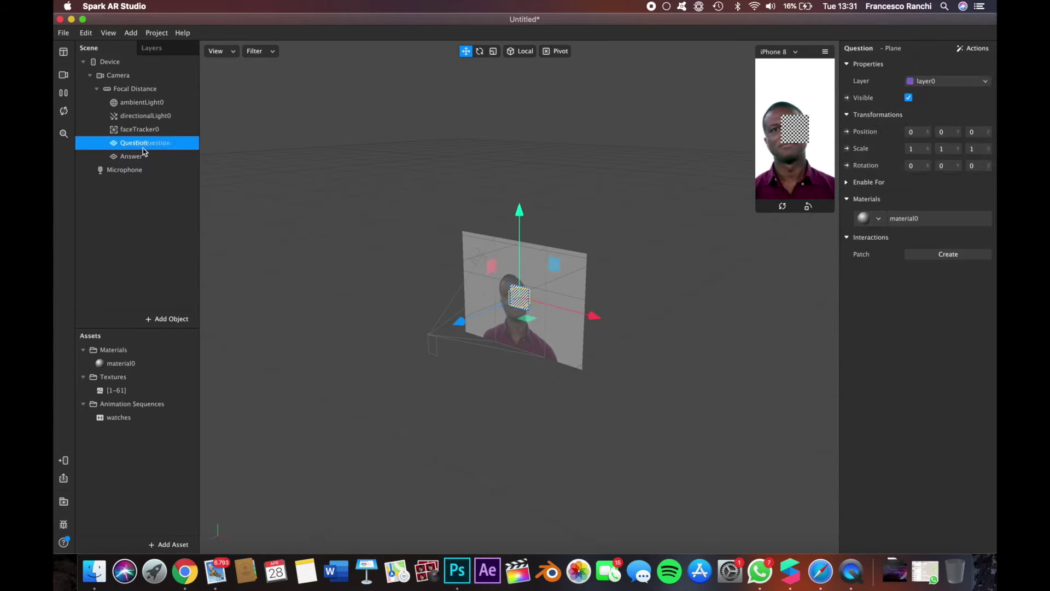
left_click_drag(140, 143, 146, 131)
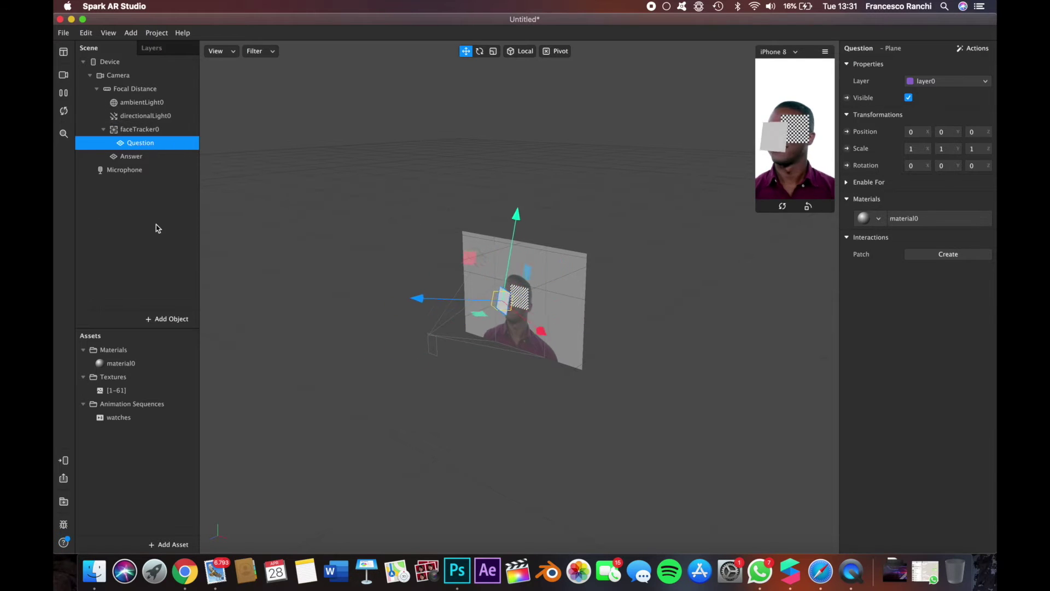
left_click_drag(125, 145, 144, 157)
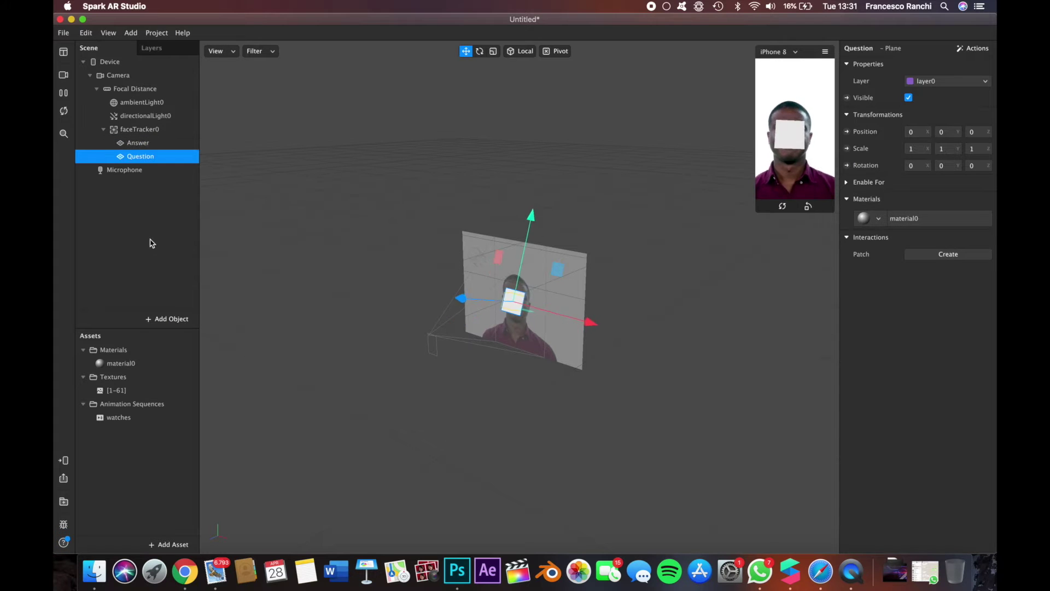
- Raise the Answer and Question planes above the man's head, to a Y position of about 0.18
left_click(136, 143)
left_click_drag(535, 215, 550, 177)
left_click(520, 301)
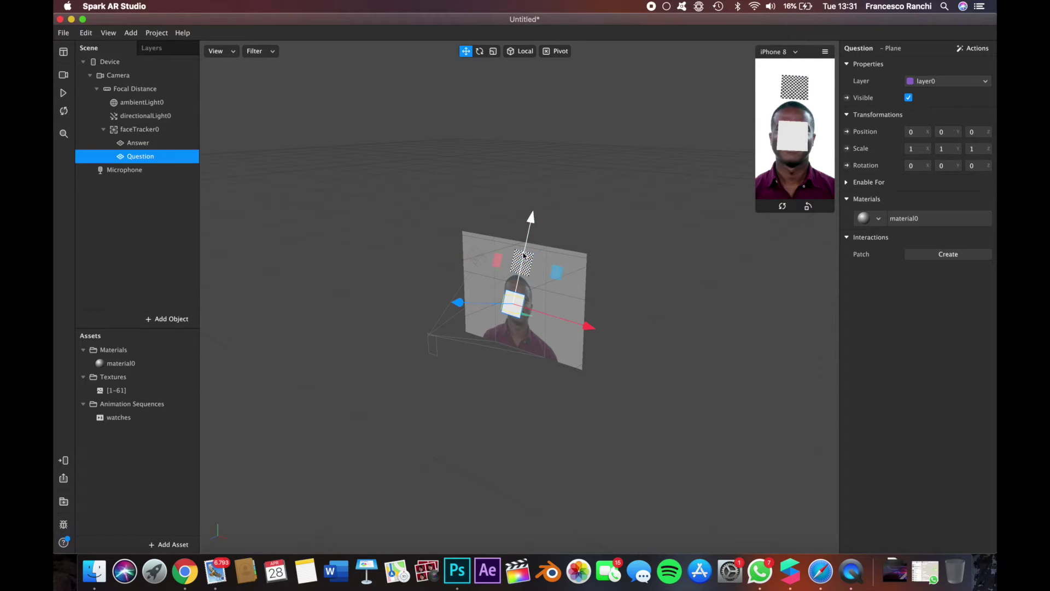
left_click_drag(532, 218, 540, 177)
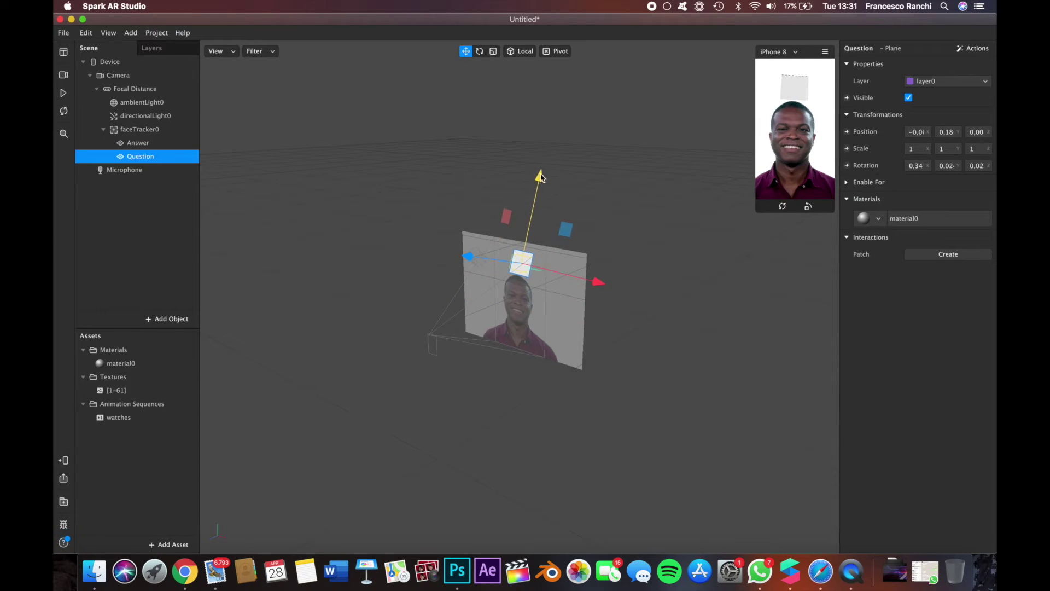
- Reorder the planes under faceTracker0 so that Question is listed above Answer
left_click(139, 144)
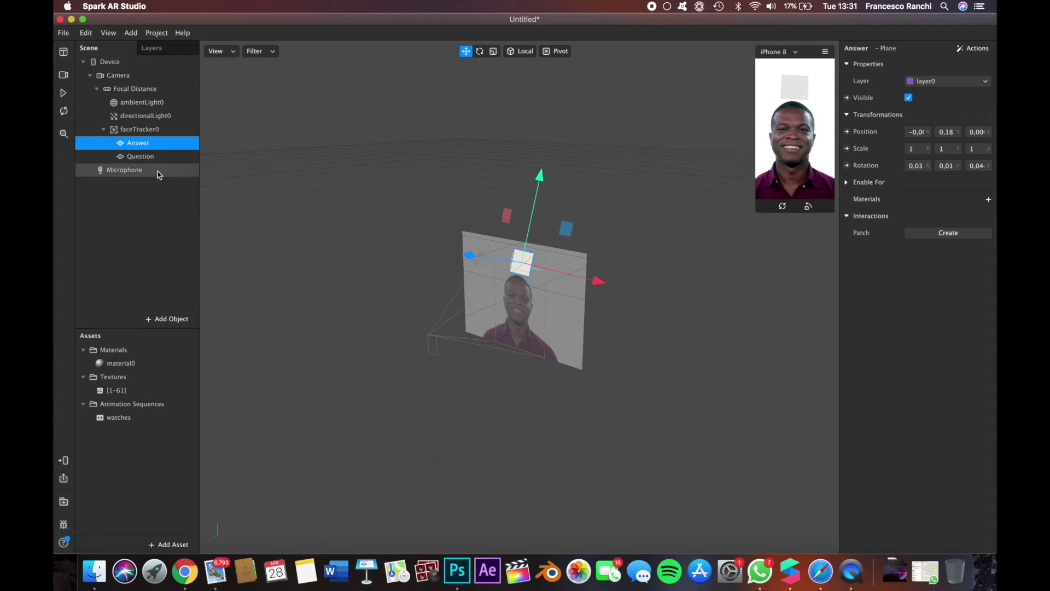
left_click(140, 156)
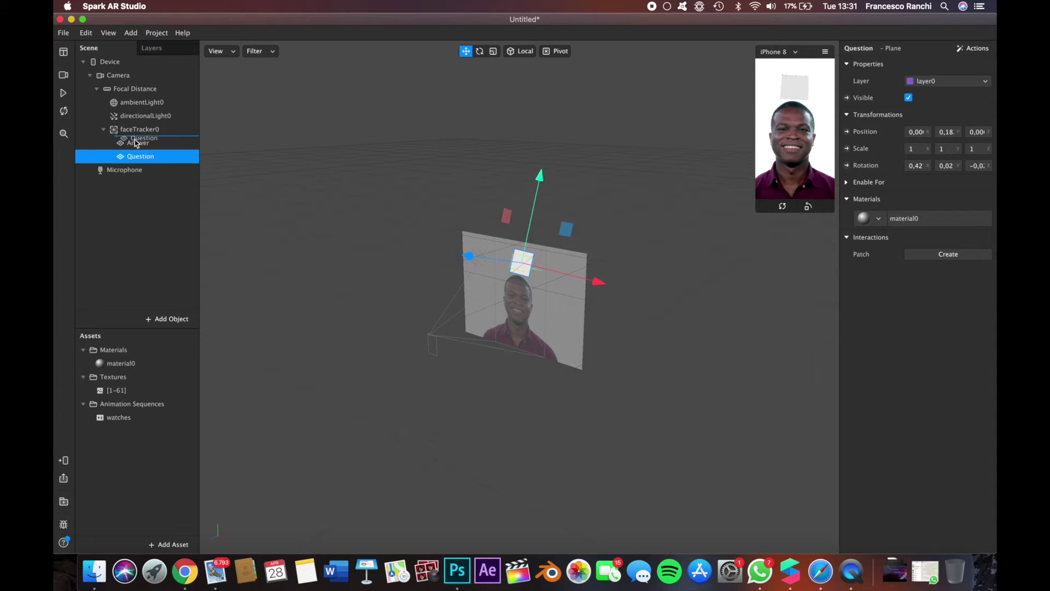
left_click_drag(135, 143, 137, 141)
left_click(138, 157)
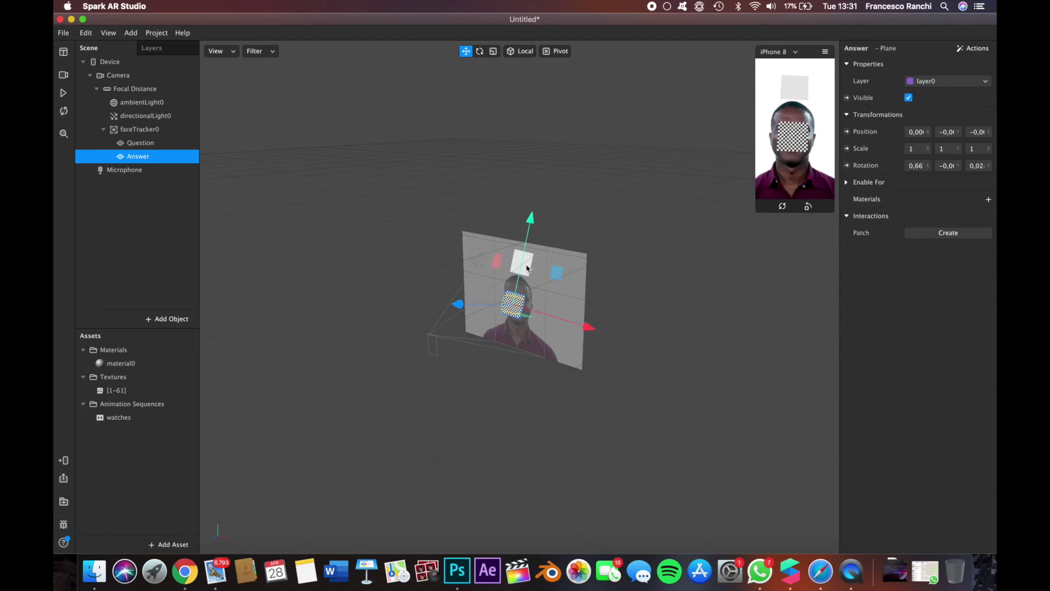
- Assign another new material to the Question plane above the head and rename that material question
left_click(526, 268)
left_click(977, 49)
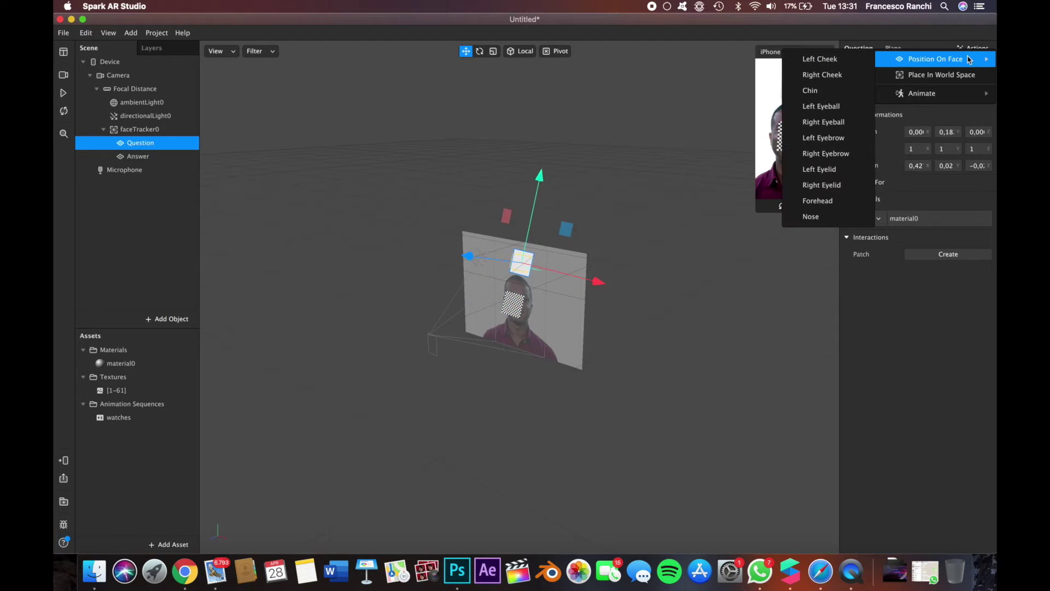
left_click(894, 207)
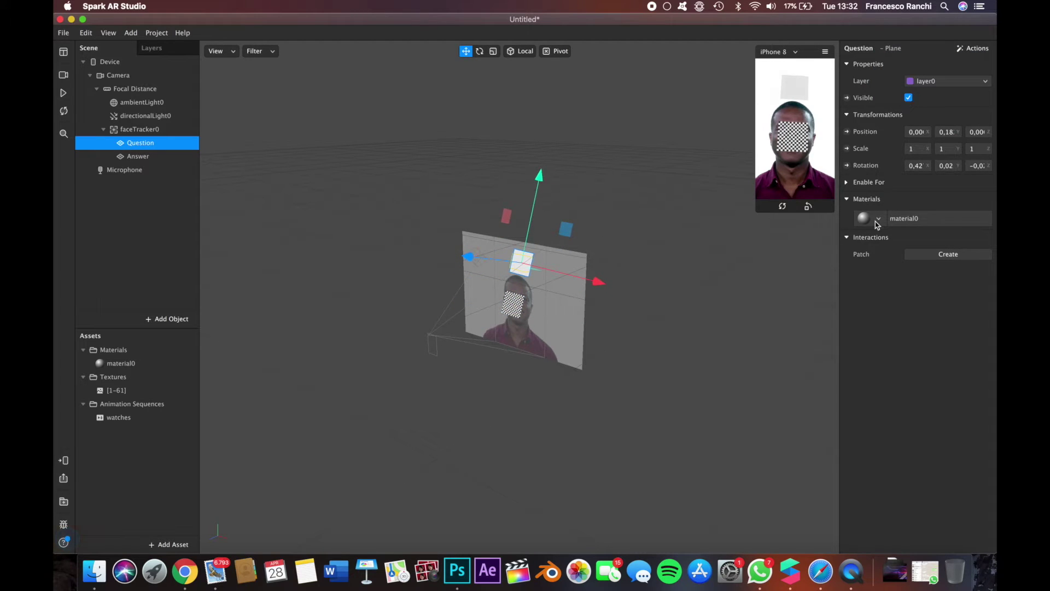
left_click(877, 219)
left_click(898, 258)
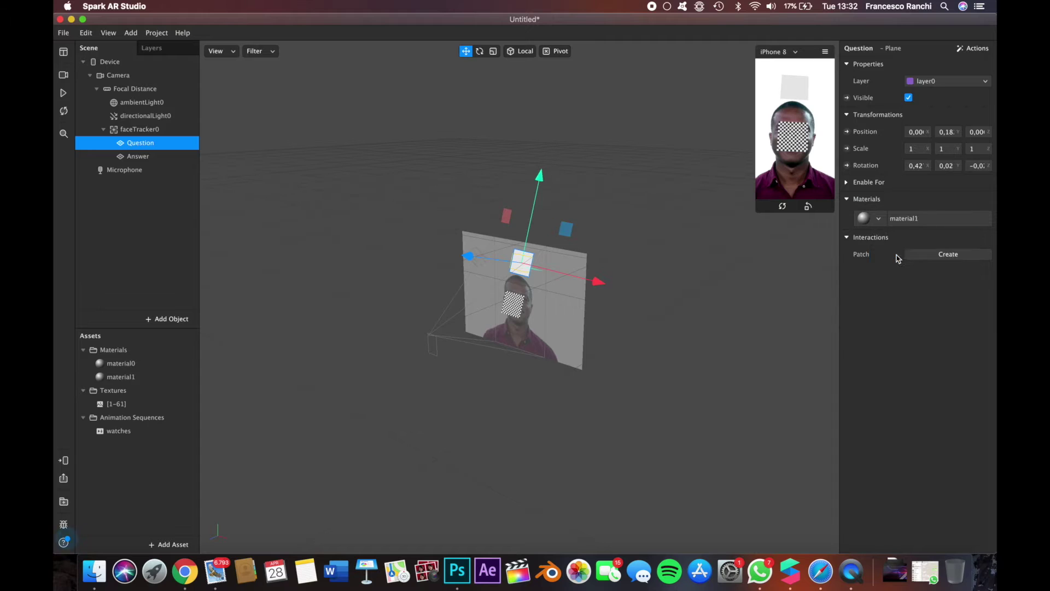
left_click(131, 364)
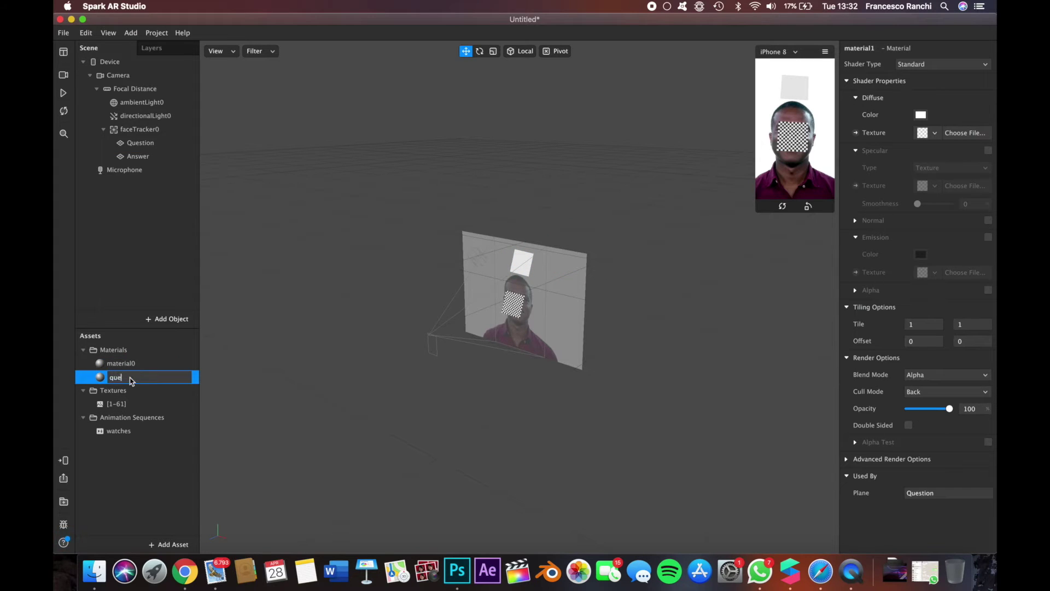
type("stion")
key("Return")
- Set the question material's shader type to Flat and use the cooltext PNG from the desktop as its diffuse texture
left_click(948, 65)
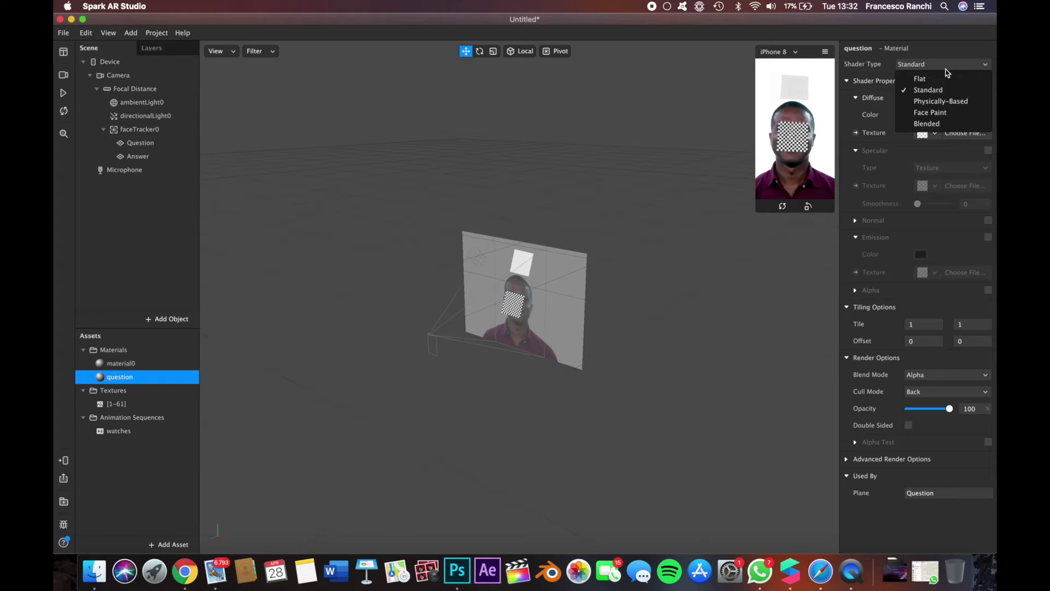
left_click(924, 78)
left_click(965, 133)
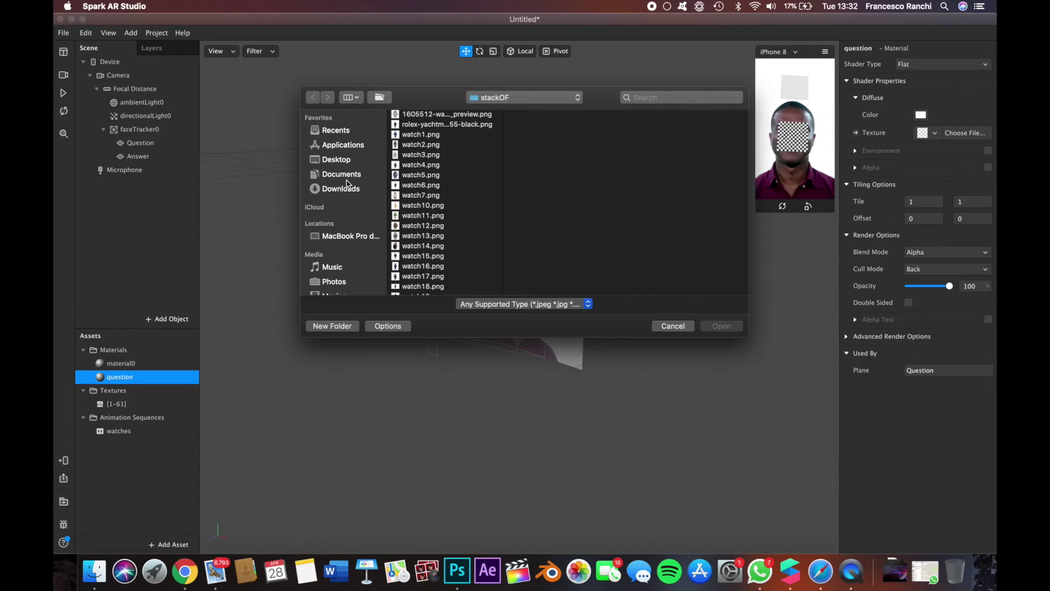
double_click(429, 175)
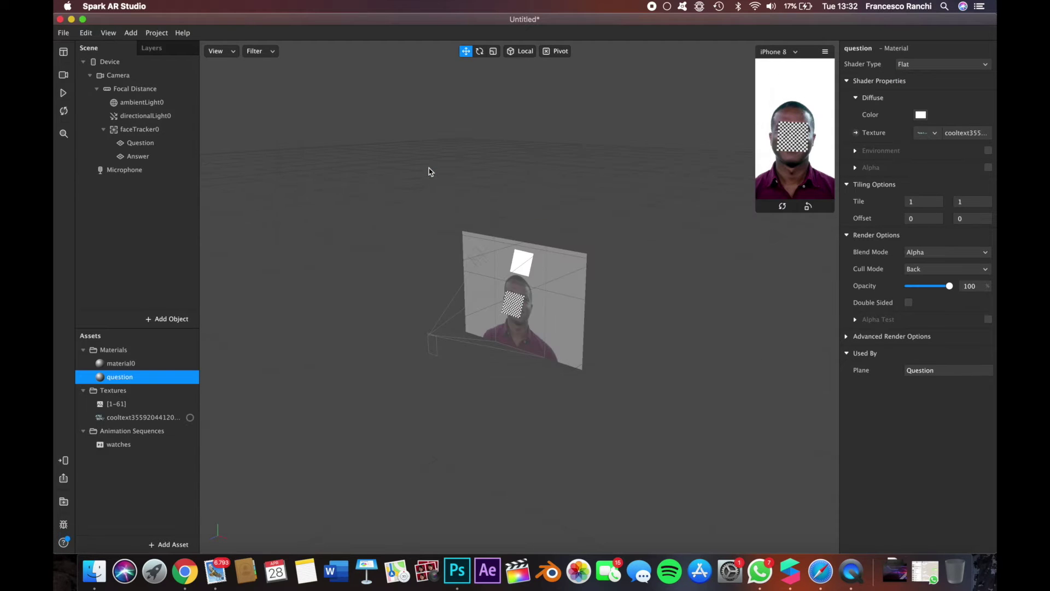
- Stretch the Question plane above the head to an X scale of about 2.58, with a Y scale of about 1
left_click(140, 143)
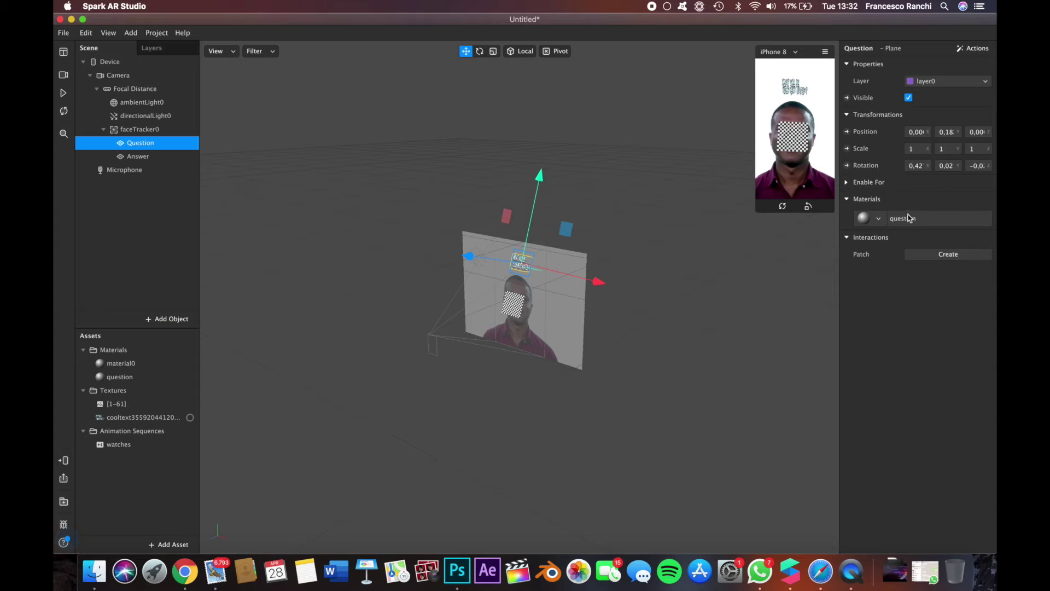
left_click(138, 157)
left_click(140, 143)
left_click(493, 51)
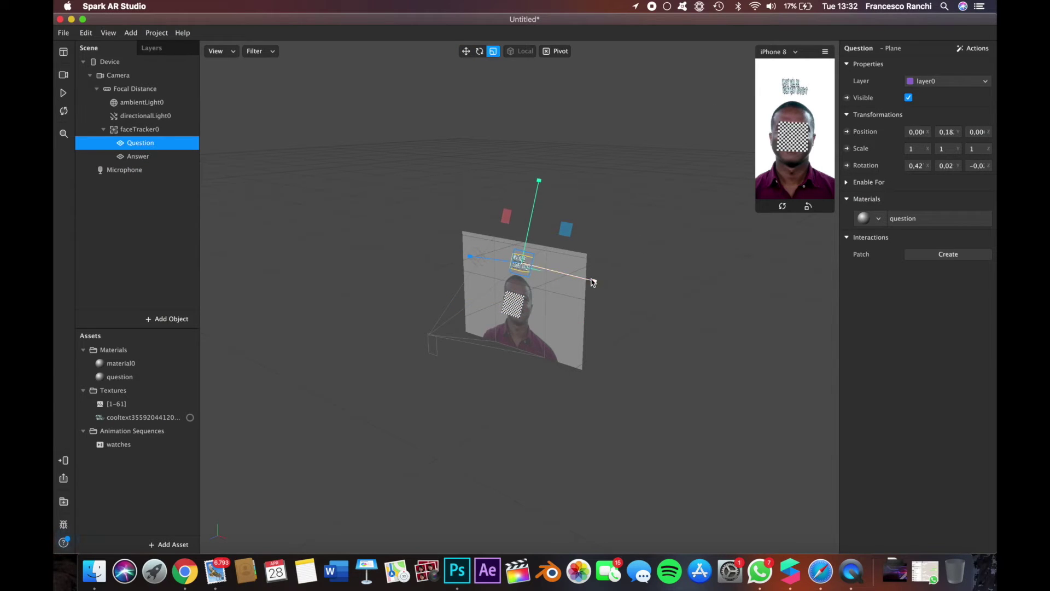
left_click_drag(594, 281, 752, 291)
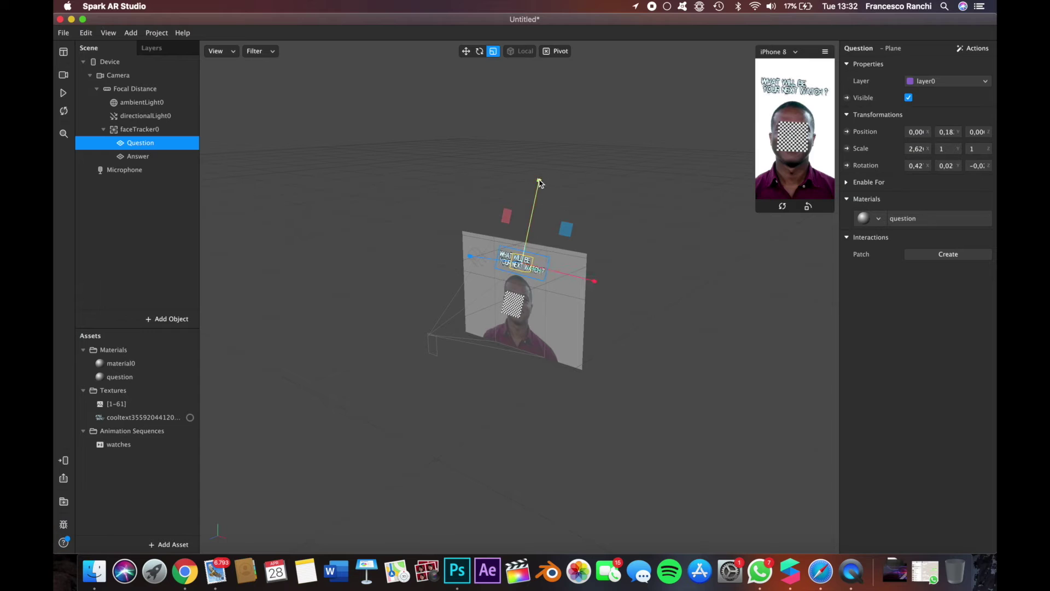
left_click_drag(539, 182, 543, 163)
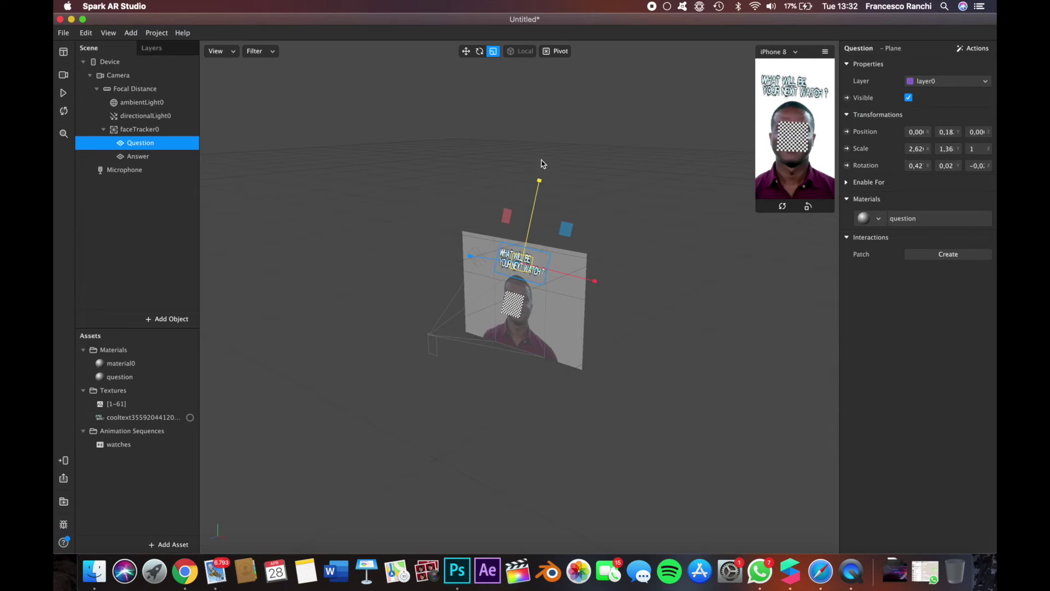
left_click_drag(599, 282, 601, 282)
left_click(466, 51)
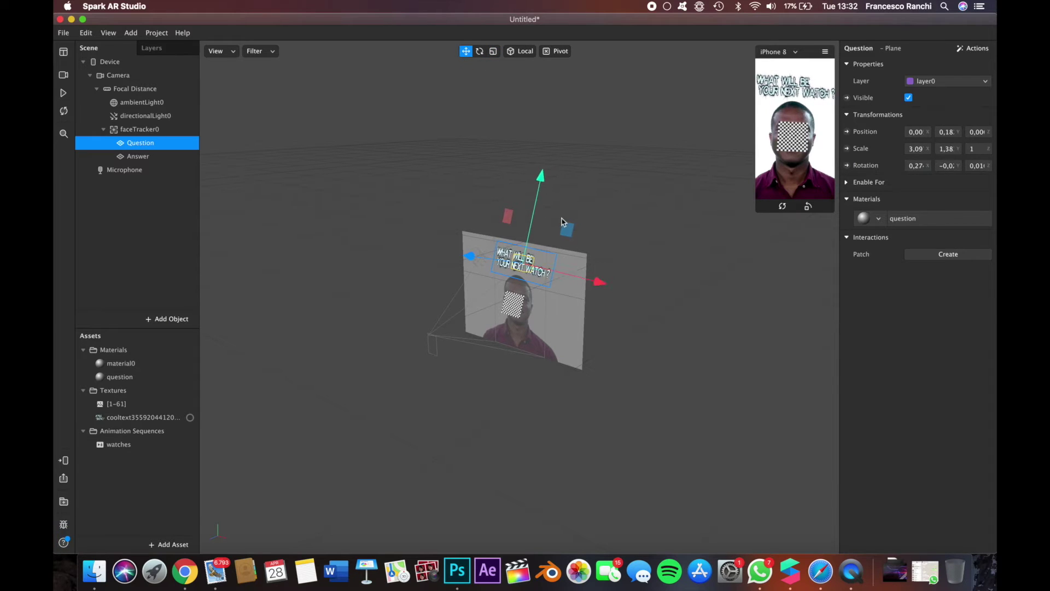
left_click(493, 51)
left_click_drag(541, 182, 537, 206)
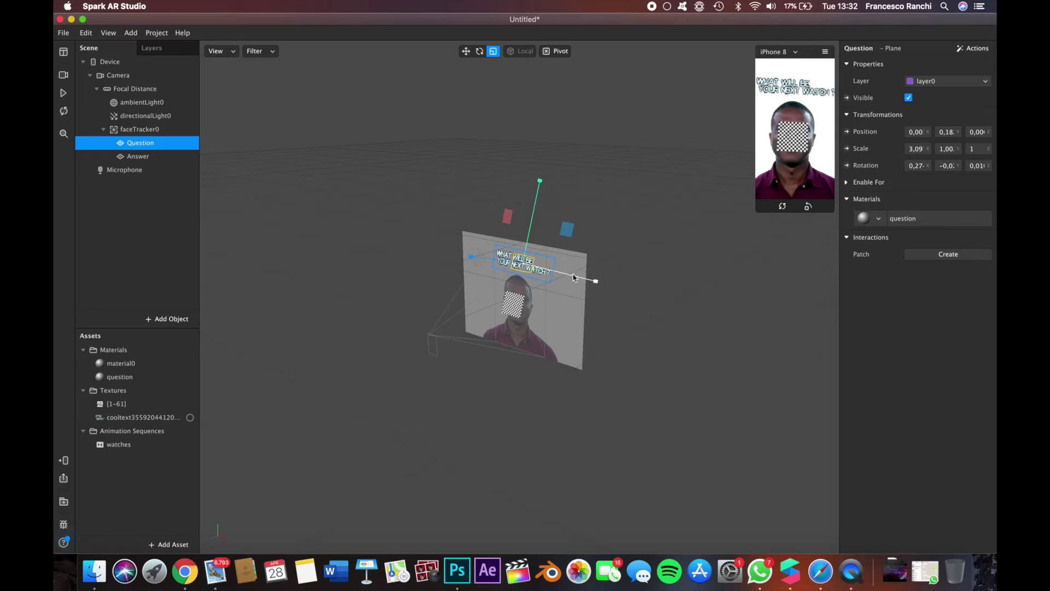
mouse_move(594, 281)
left_mouse_down()
mouse_move(579, 278)
mouse_move(593, 281)
left_mouse_up()
left_click(466, 51)
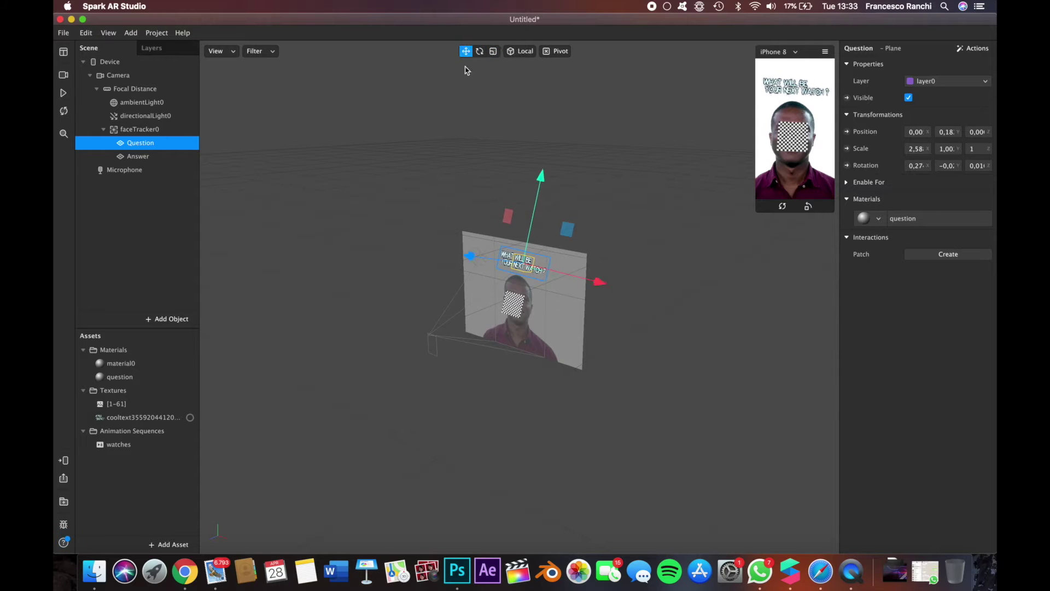
left_click(574, 326)
left_click(477, 290)
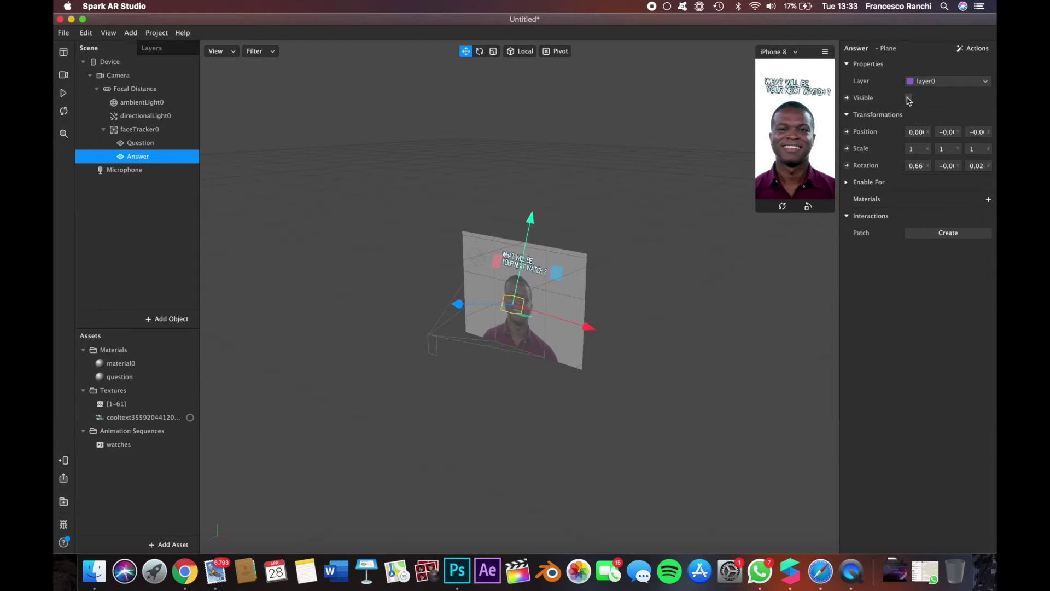
left_click(848, 183)
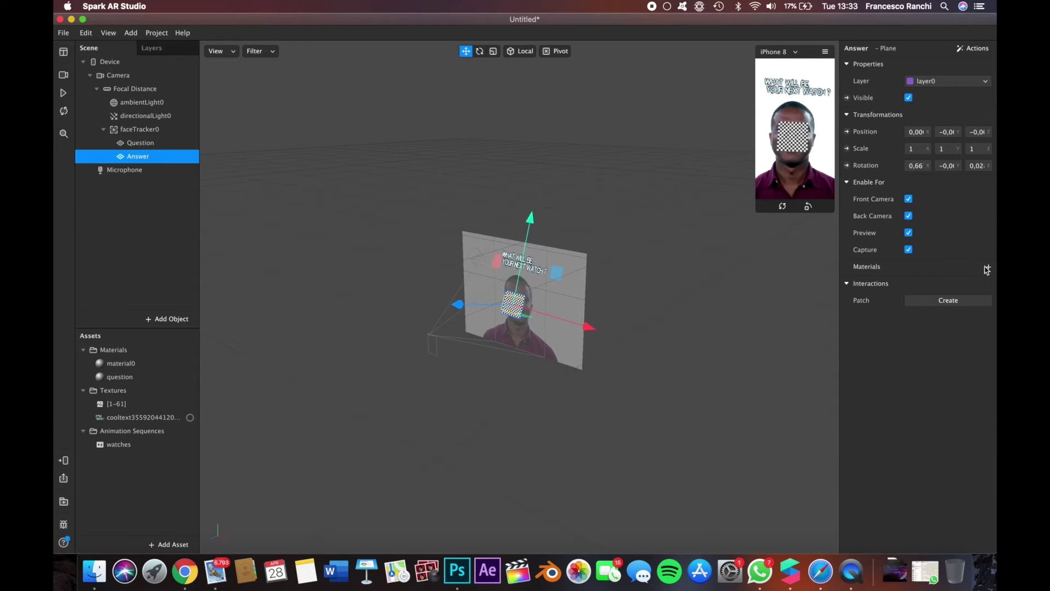
left_click(988, 268)
left_click(922, 317)
- Use the watches animation sequence as material0's diffuse texture and rename the material watches
left_click(145, 363)
left_click(930, 133)
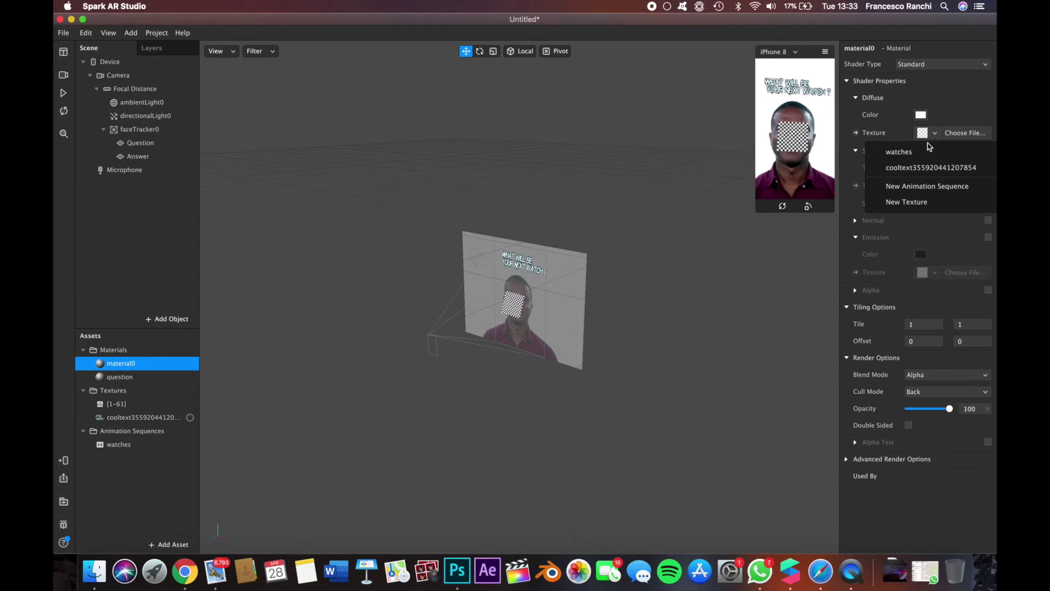
left_click(913, 153)
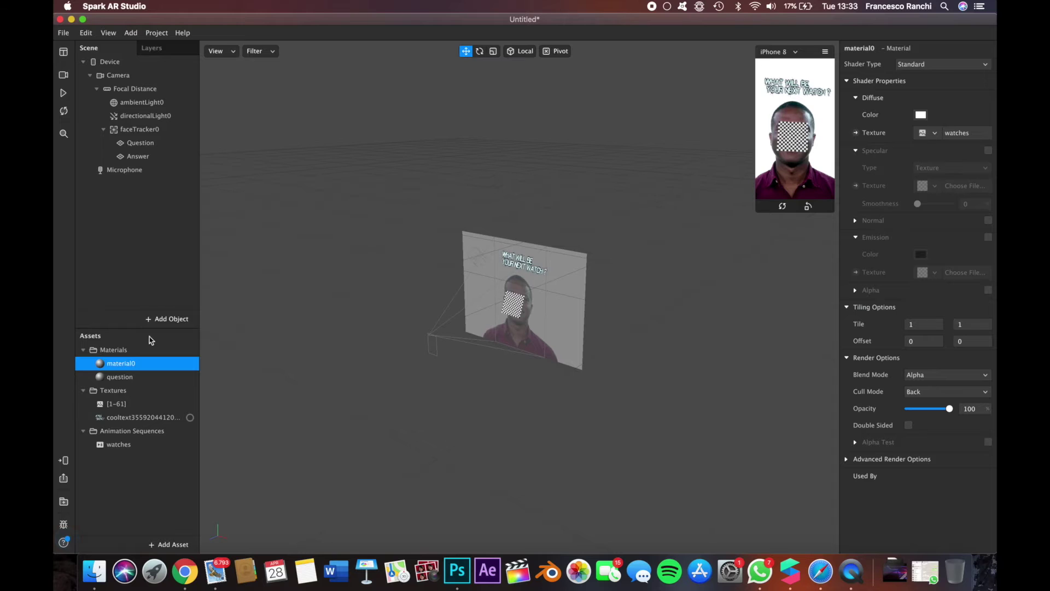
double_click(134, 366)
type("watches")
- Assign the watches material to the Answer plane
left_click(140, 158)
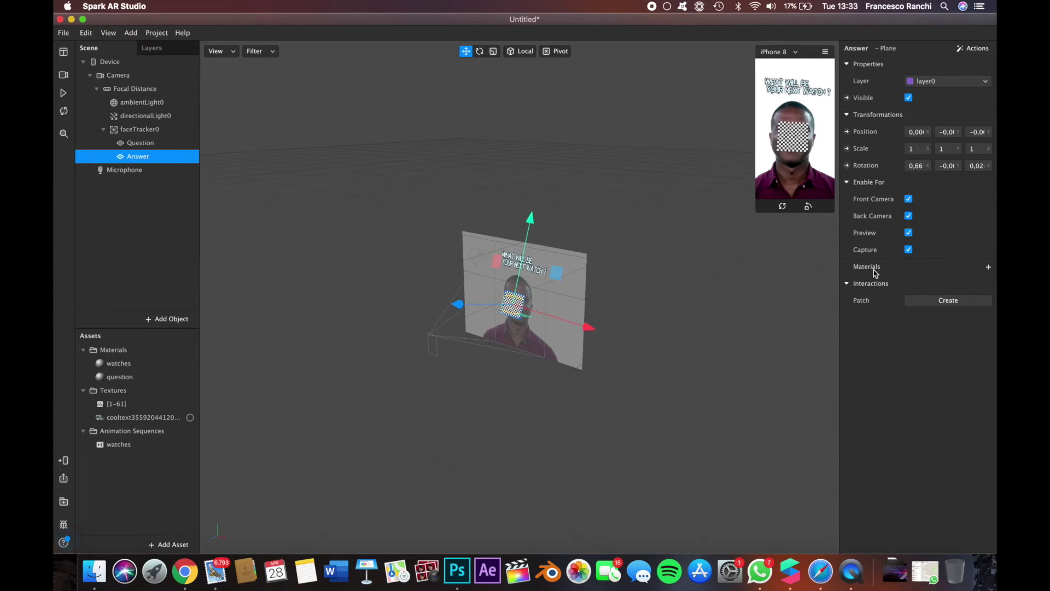
left_click(989, 268)
left_click(914, 284)
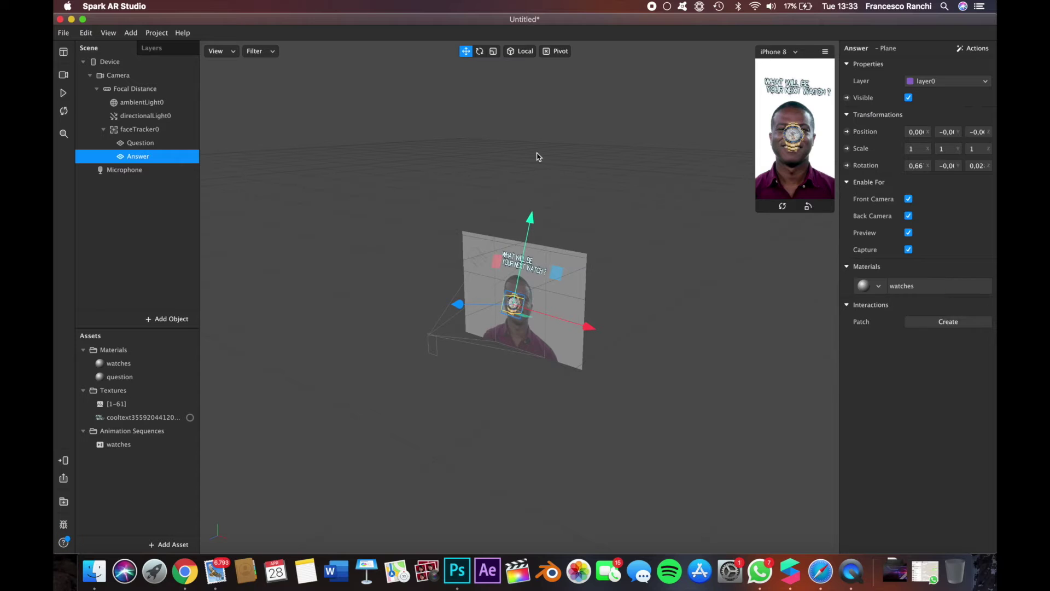
- Play the preview, rotate the simulated device to 90°, and undo the last change
left_click(64, 93)
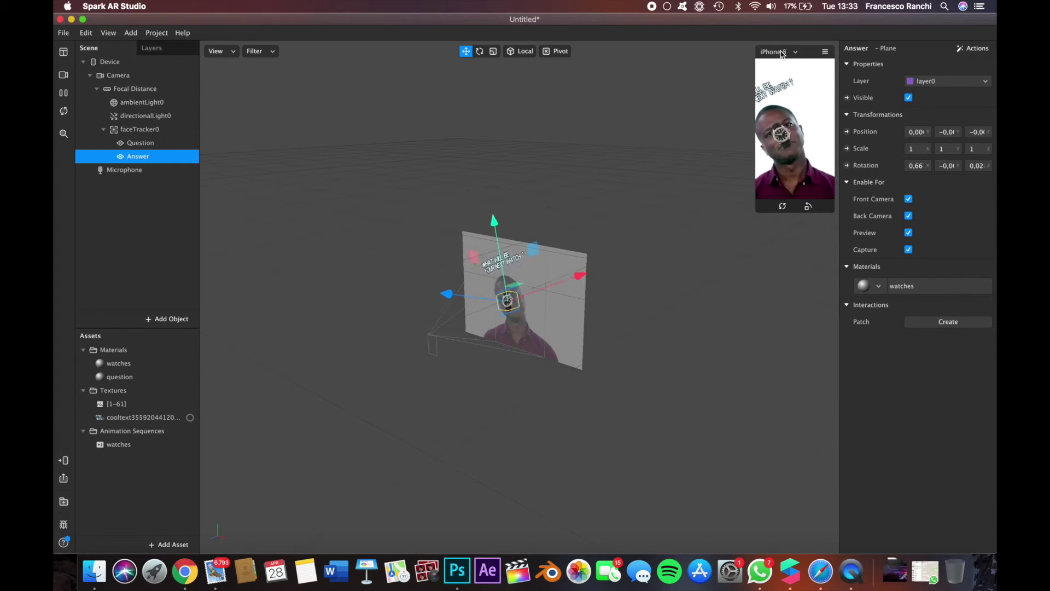
left_click(825, 52)
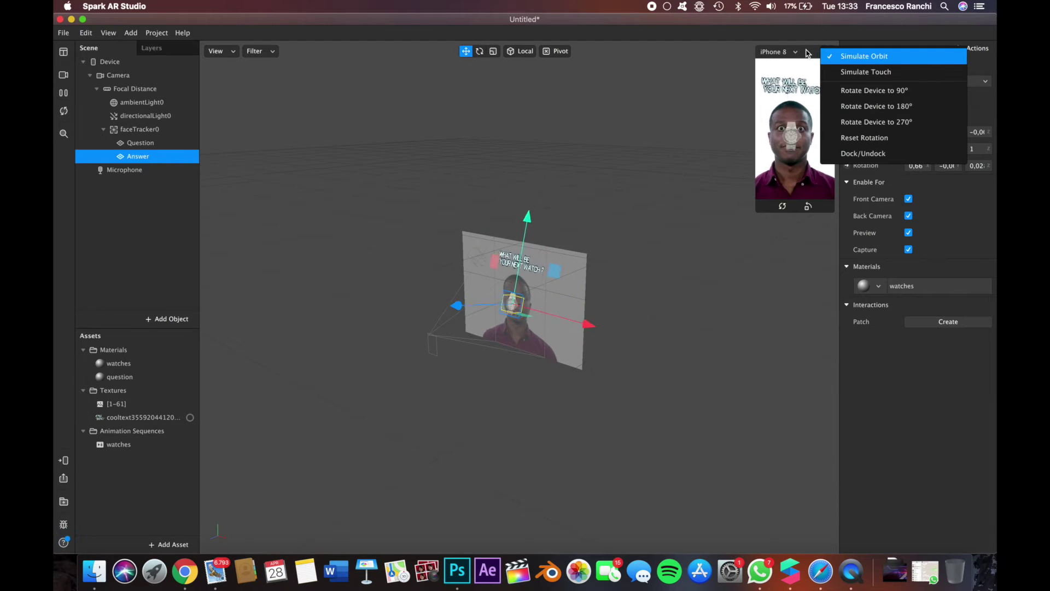
left_click(870, 90)
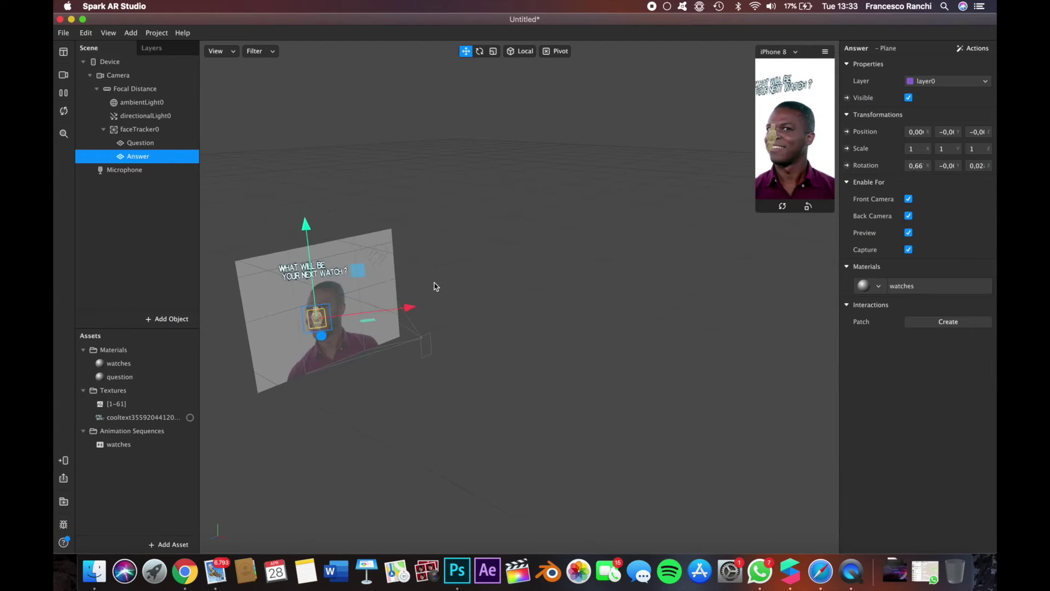
key("super+z")
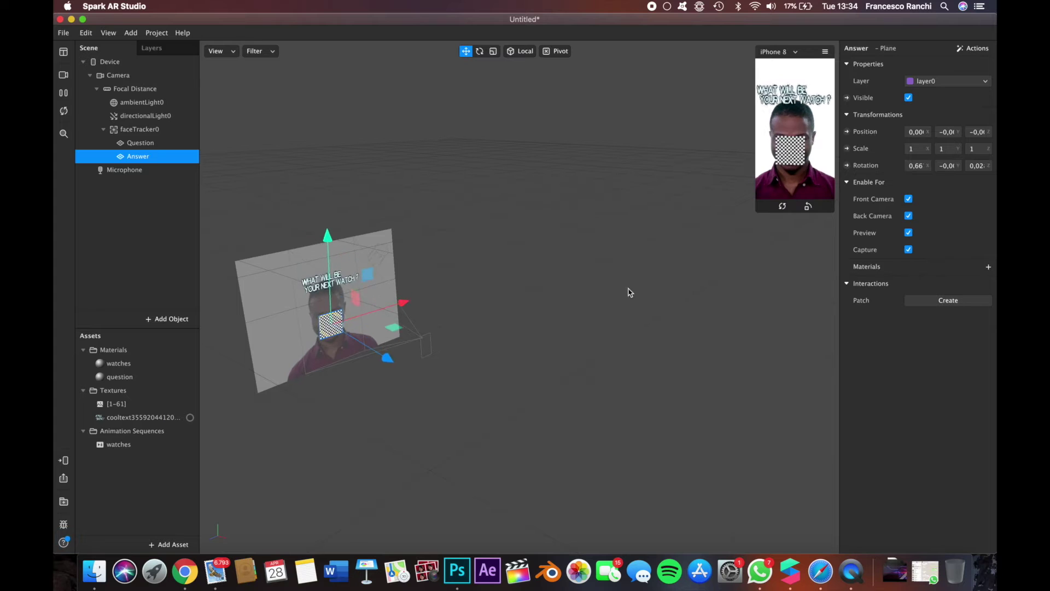
- Try the simulated device at 90°, 180° and 270° rotation, and reset its rotation
left_click(825, 51)
left_click(870, 90)
left_click(825, 52)
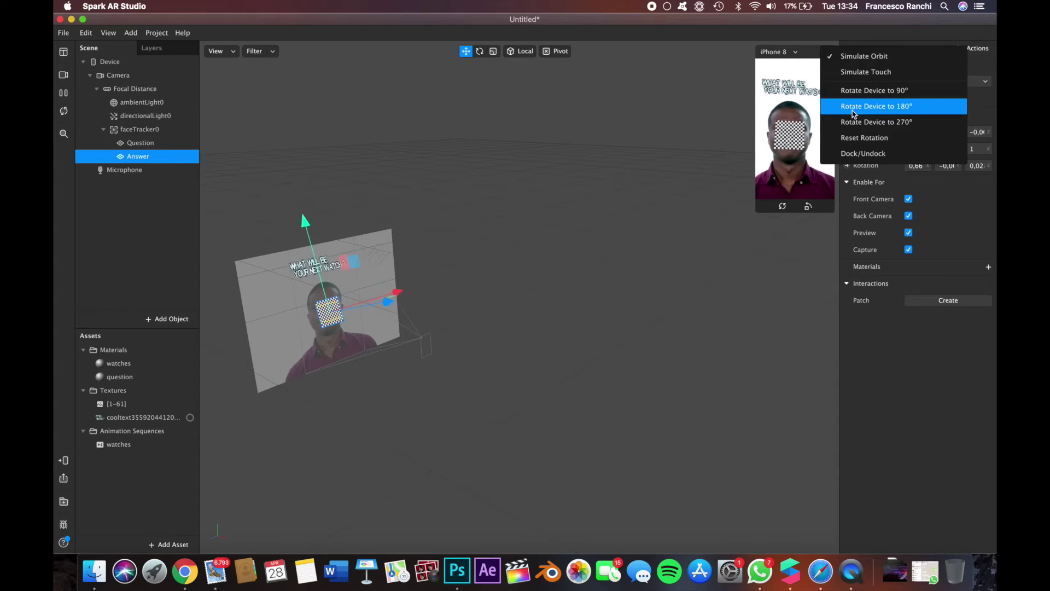
left_click(854, 111)
left_click(825, 51)
left_click(846, 124)
left_click(825, 52)
left_click(851, 137)
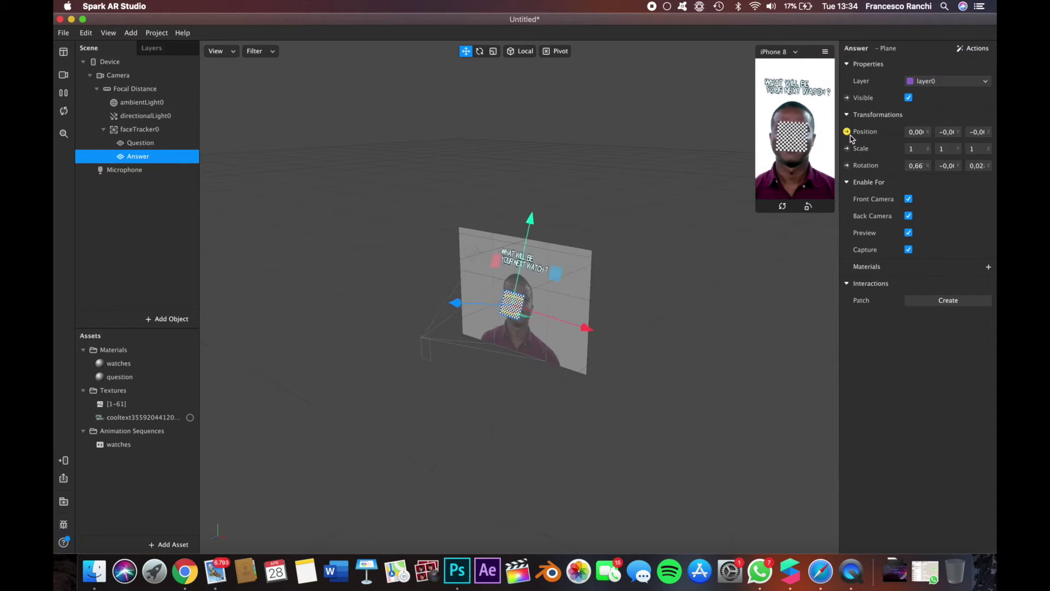
- Reassign the watches material to the Answer plane and collapse its Enable For settings
left_click(988, 267)
left_click(926, 297)
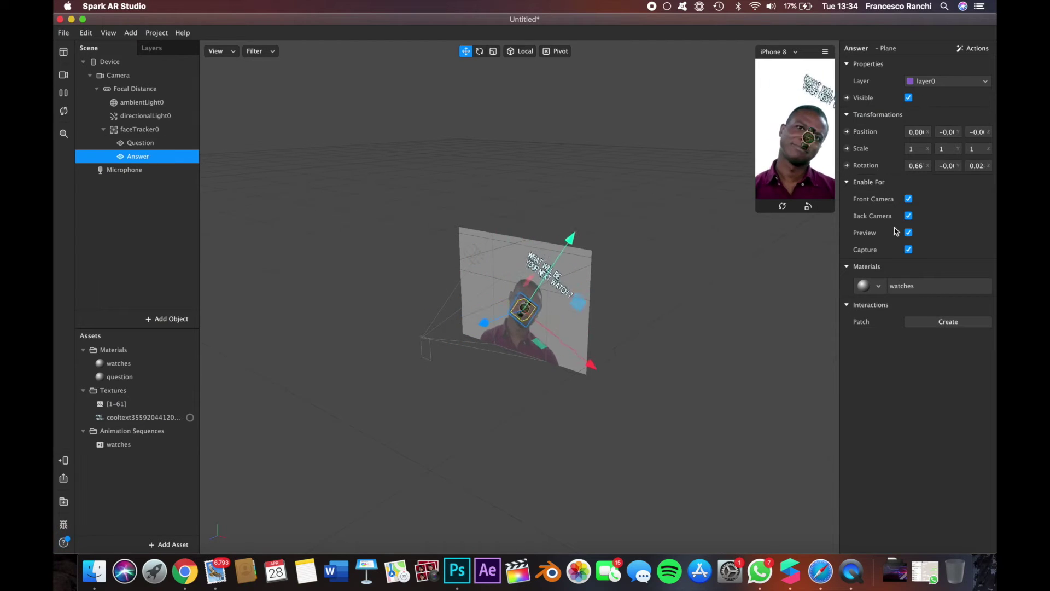
left_click(847, 182)
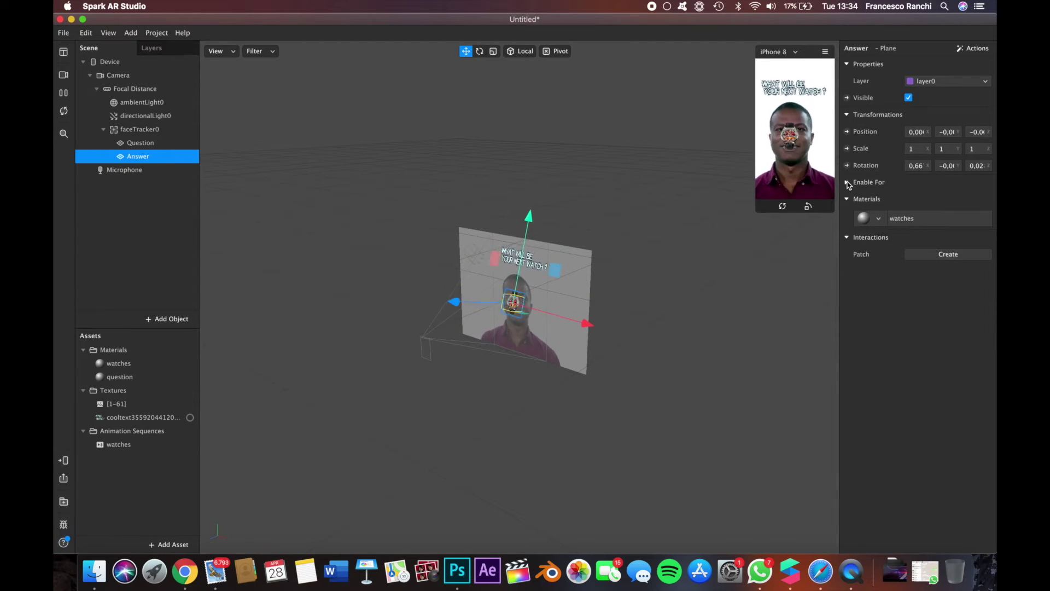
- Turn on Randomize for the watches animation sequence
left_click(119, 363)
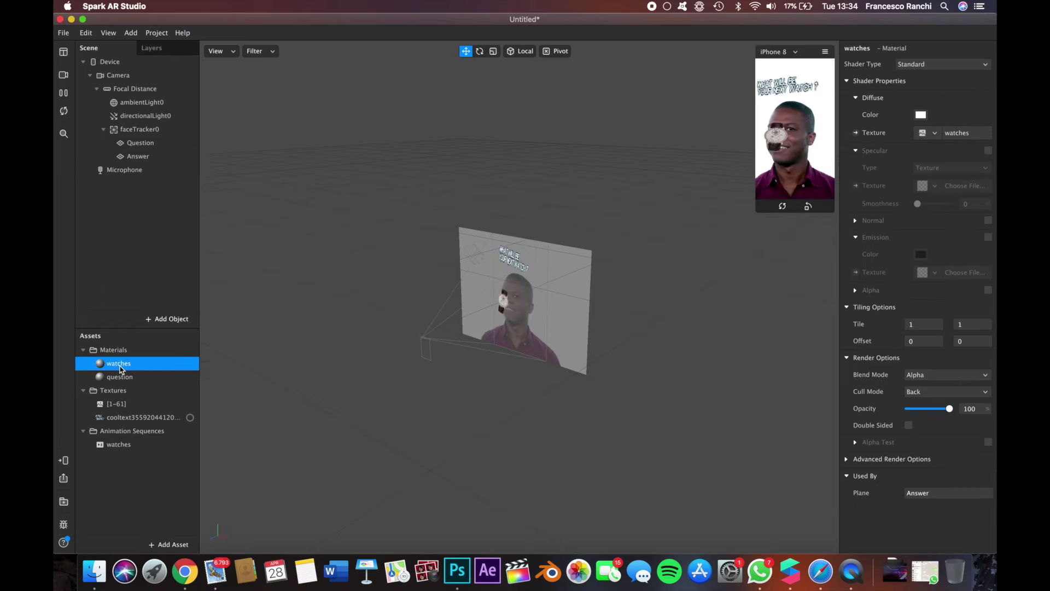
left_click(121, 444)
left_click(909, 133)
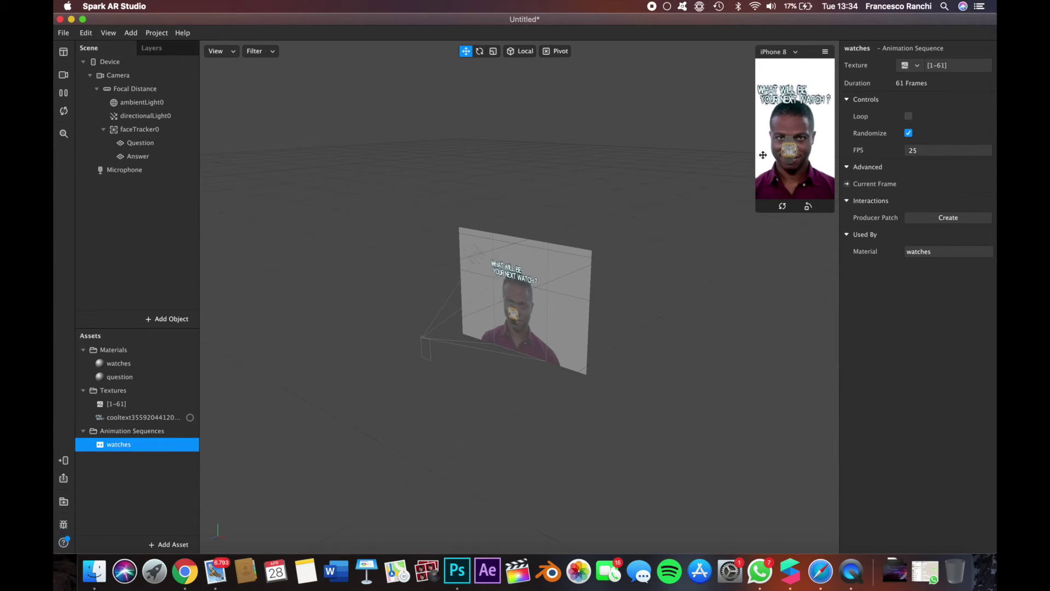
- Raise the Answer plane above the head to a Y position of about 0.18 and scale it to about 1.24 by 1.35
left_click(143, 157)
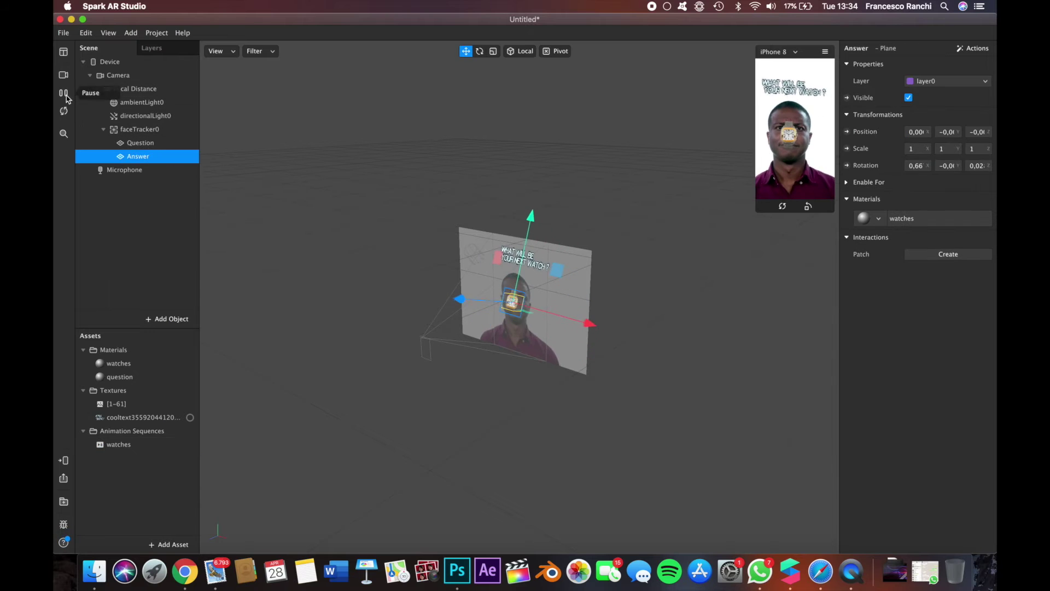
left_click_drag(531, 219, 542, 173)
left_click(493, 51)
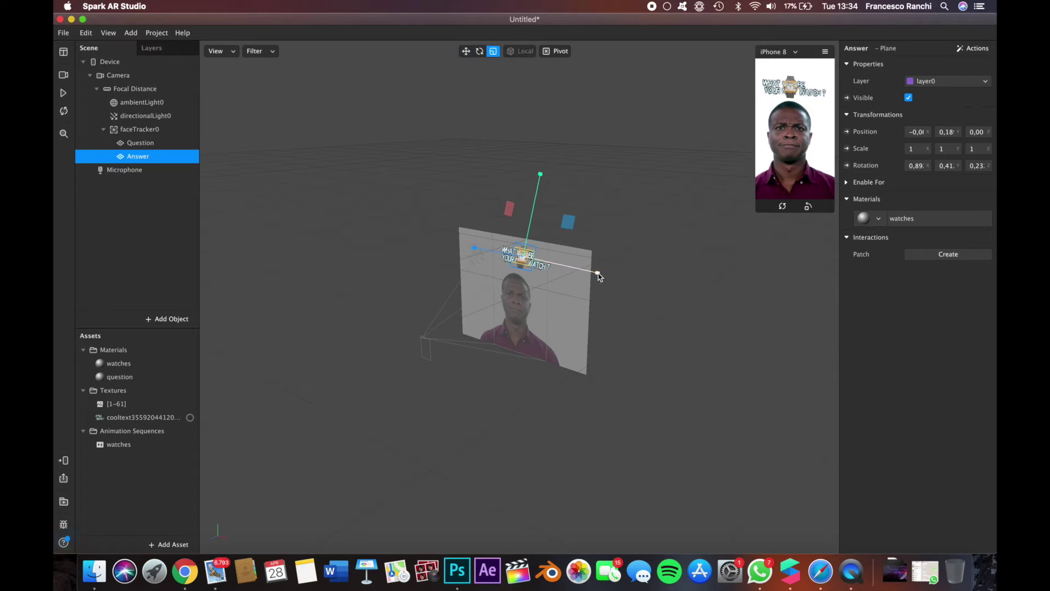
left_click_drag(539, 179, 547, 154)
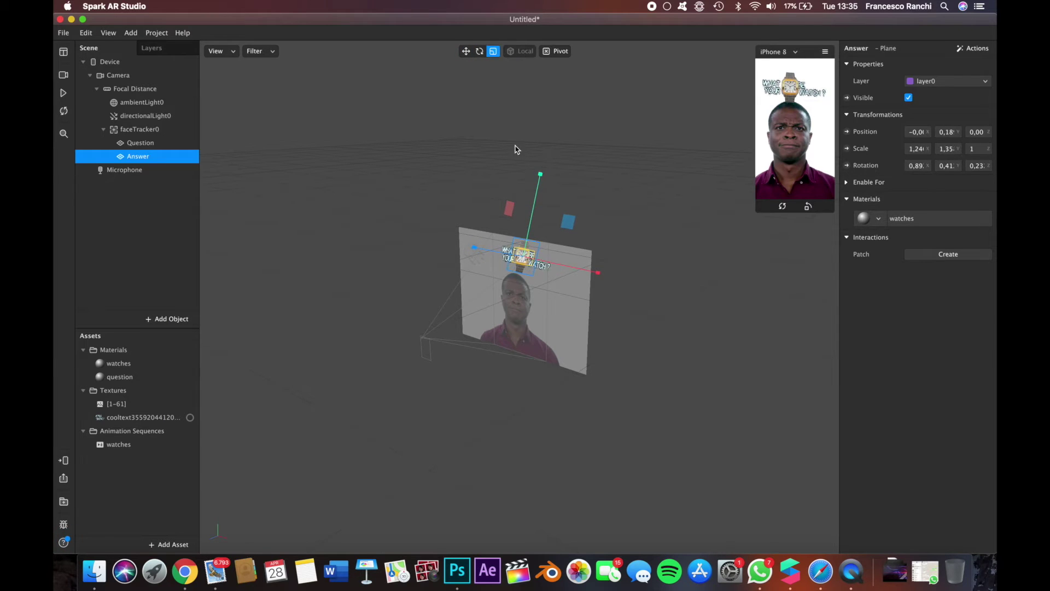
left_click(466, 51)
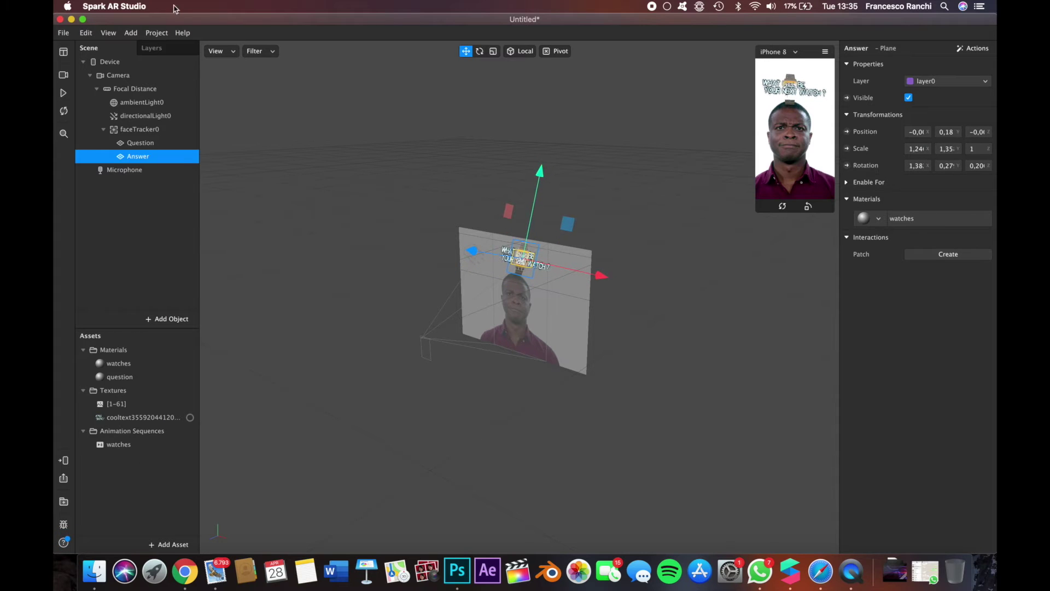
- Show the Patch Editor and add a Screen Tap patch
left_click(108, 33)
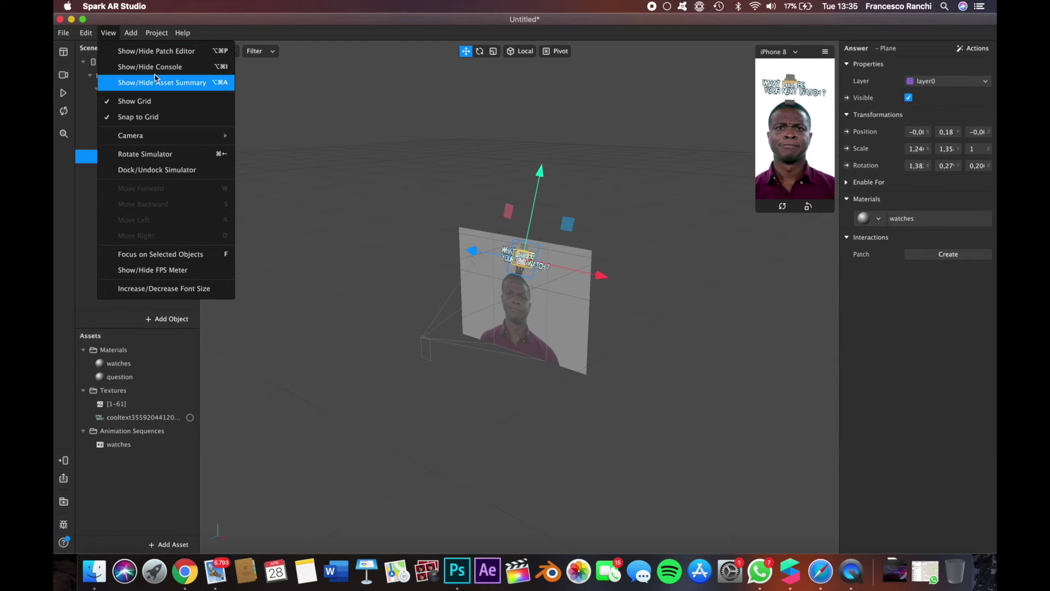
left_click(156, 51)
right_click(253, 441)
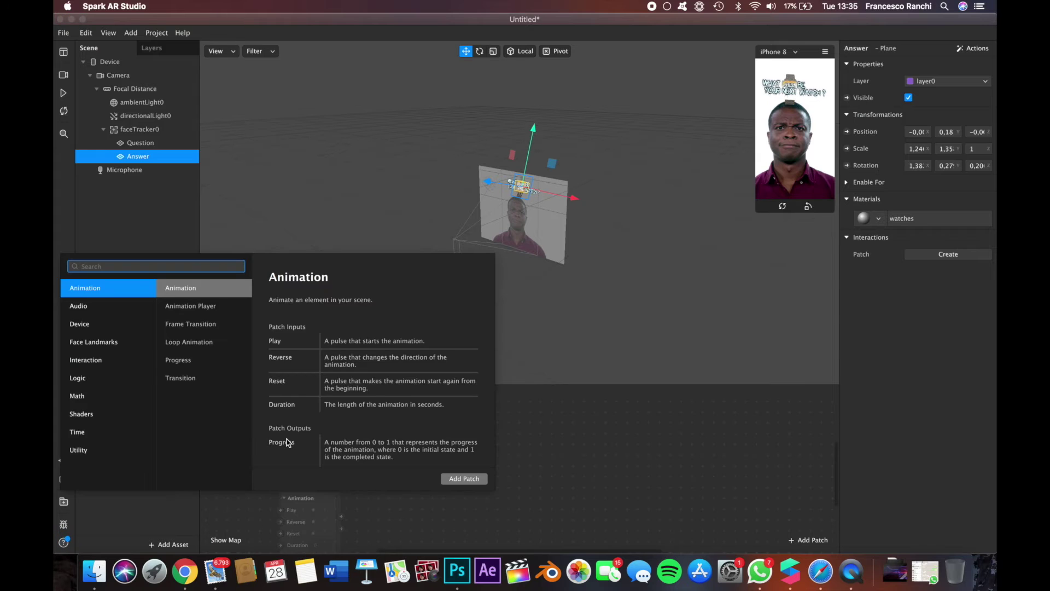
type("scree")
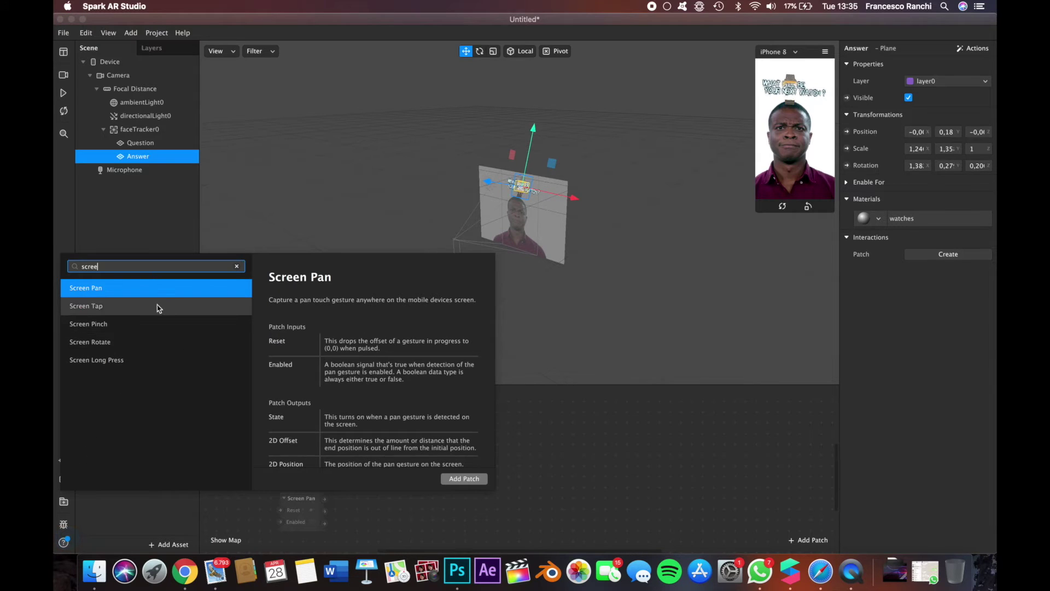
left_click(157, 304)
left_click(464, 479)
- Add a Switch patch with its Flip input driven by the Screen Tap patch
left_click_drag(306, 496, 379, 404)
type("switch")
key("Return")
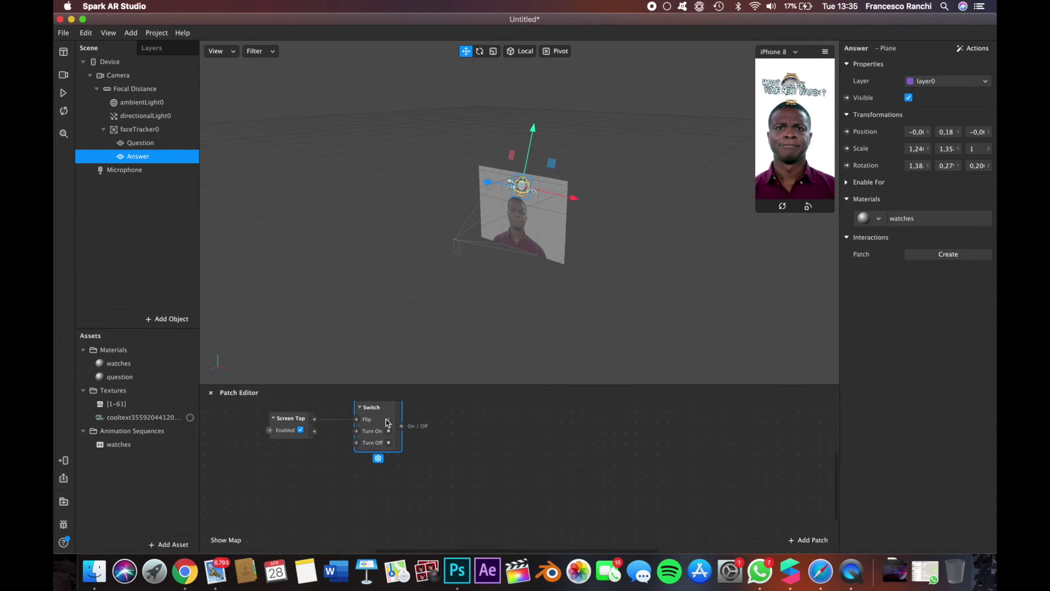
- Create a patch for the Answer plane's Visible property, place it beside the Switch patch, and turn its visibility off
left_click(847, 98)
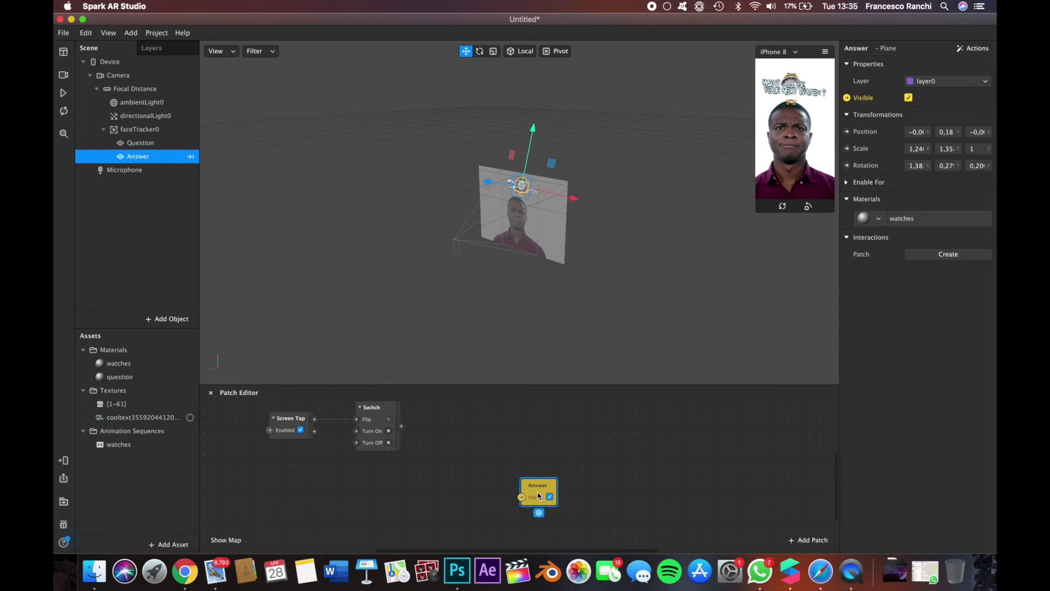
left_click_drag(539, 495, 481, 417)
left_click(492, 419)
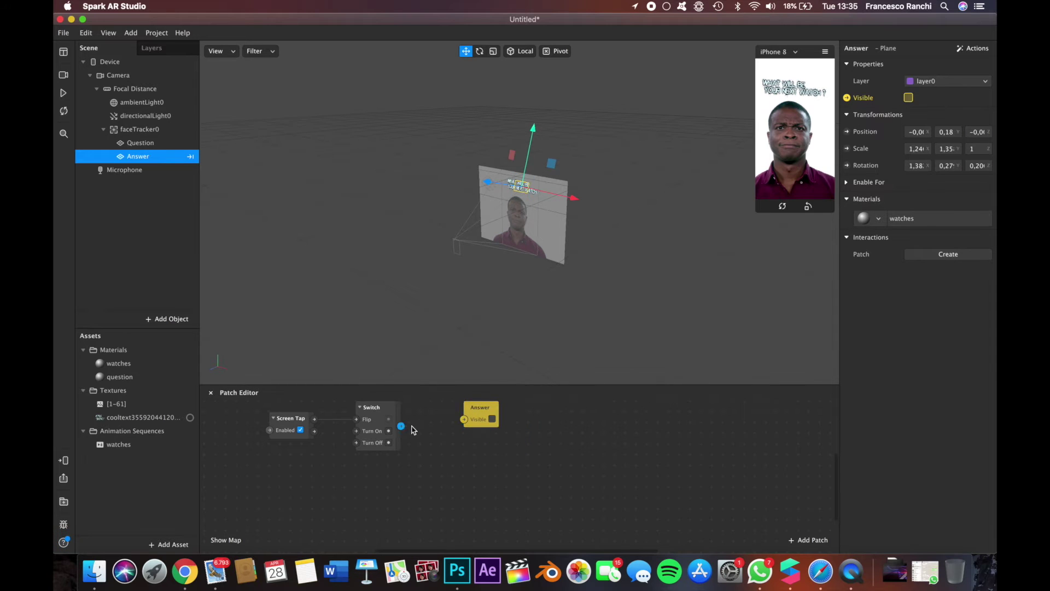
- Connect the Switch output to the Answer plane's Visible input and to a new Not patch
left_click_drag(402, 427, 476, 456)
type("not")
key("Return")
left_click(482, 495)
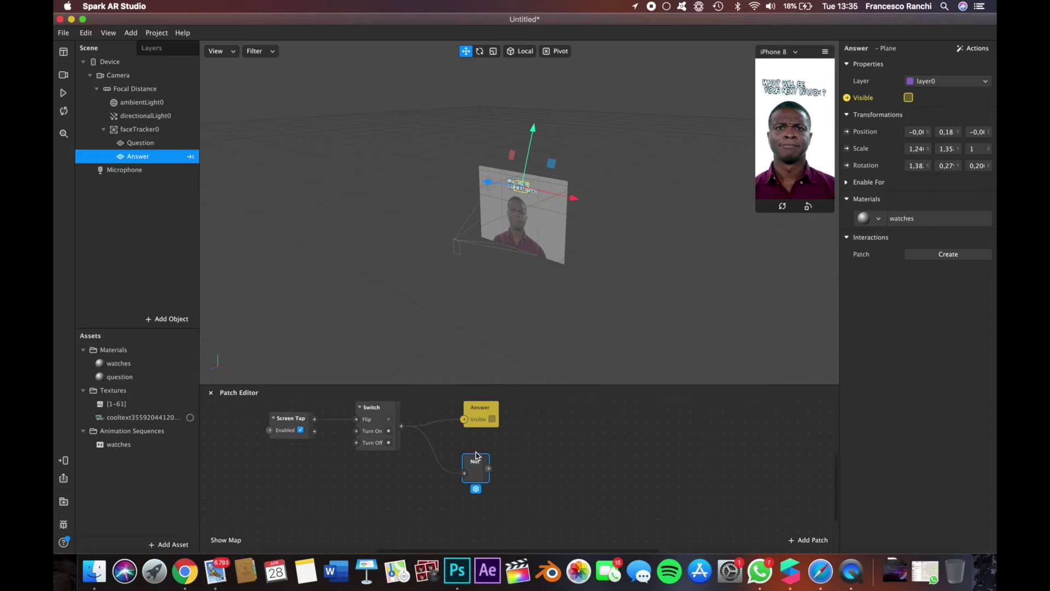
- Create a patch for the Question plane's Visible property and drive it from the Not patch's output
left_click(144, 143)
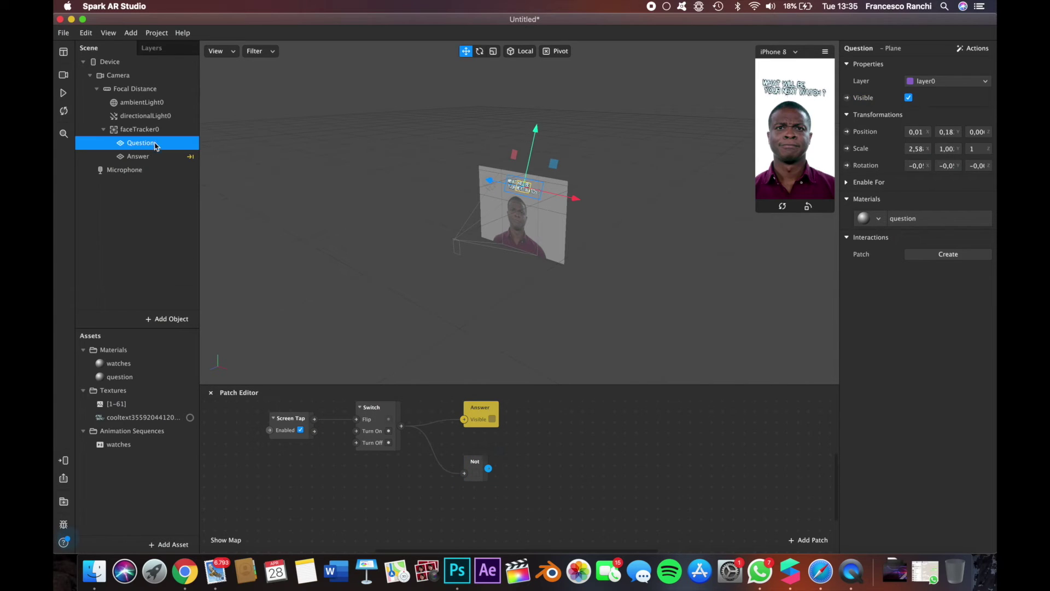
left_click(847, 98)
left_click_drag(489, 470, 521, 499)
left_click_drag(541, 485, 538, 461)
- Open the patch info for the Not patch
left_click(474, 475)
left_click(476, 489)
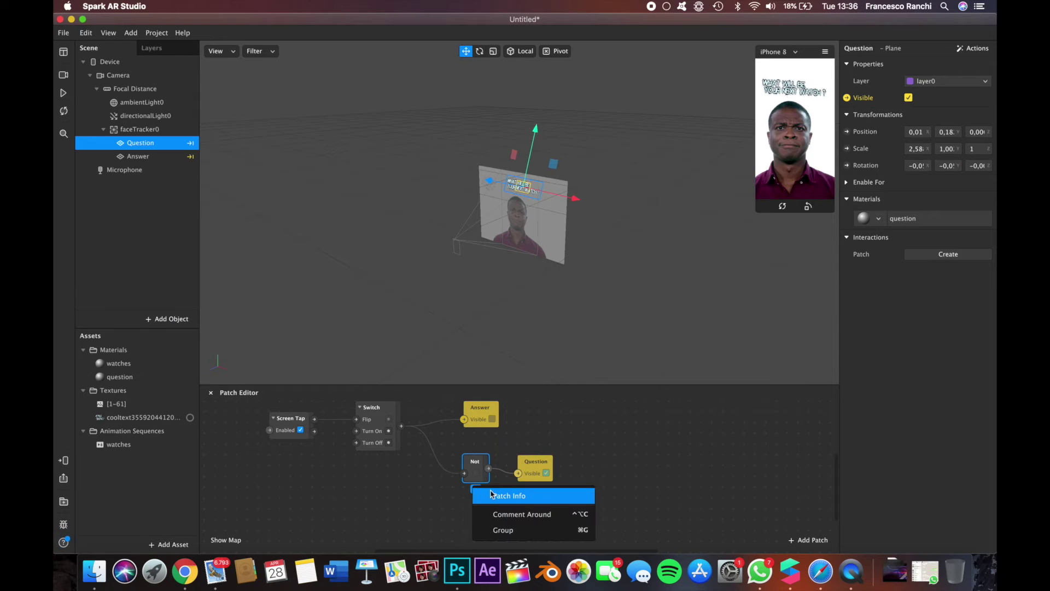
left_click(495, 496)
left_click(397, 483)
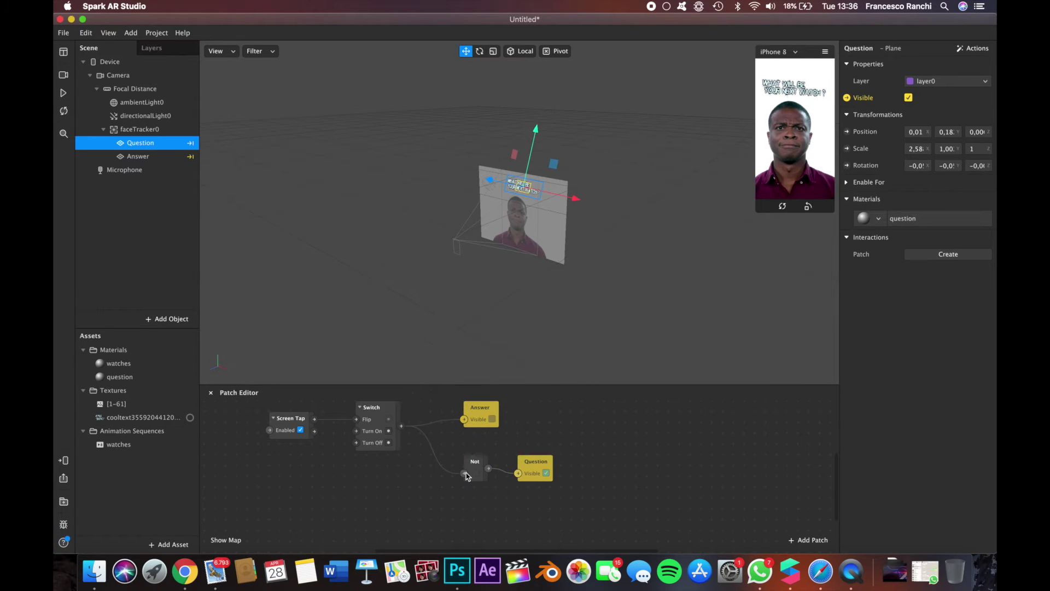
left_click(477, 475)
- Add a Runtime patch feeding a new Offset patch's Value input, with the Offset's Reset driven by the Screen Tap
scroll(415, 429, "left", 5)
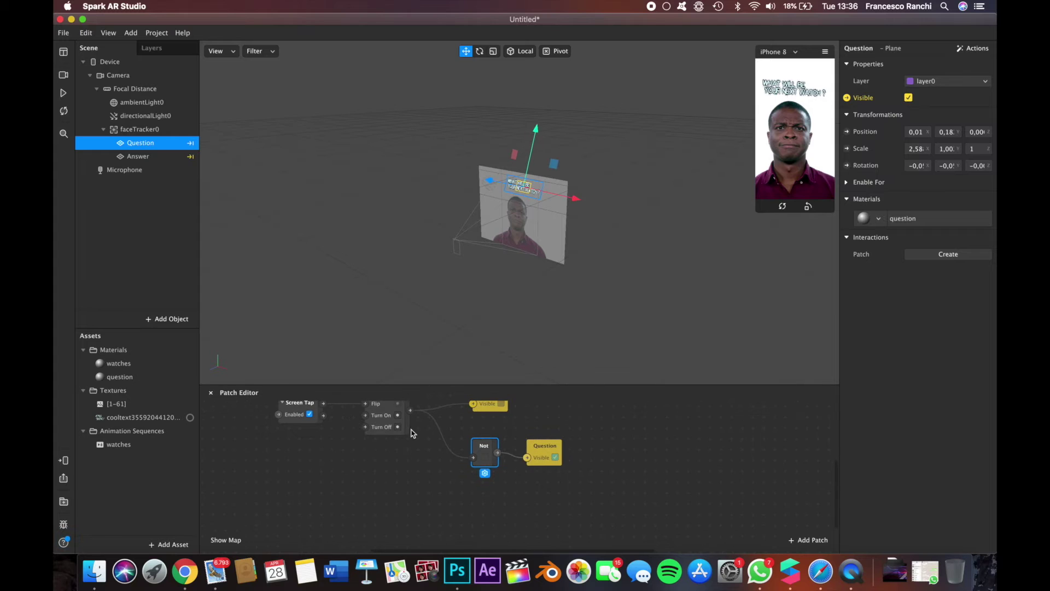
double_click(332, 499)
key("Escape")
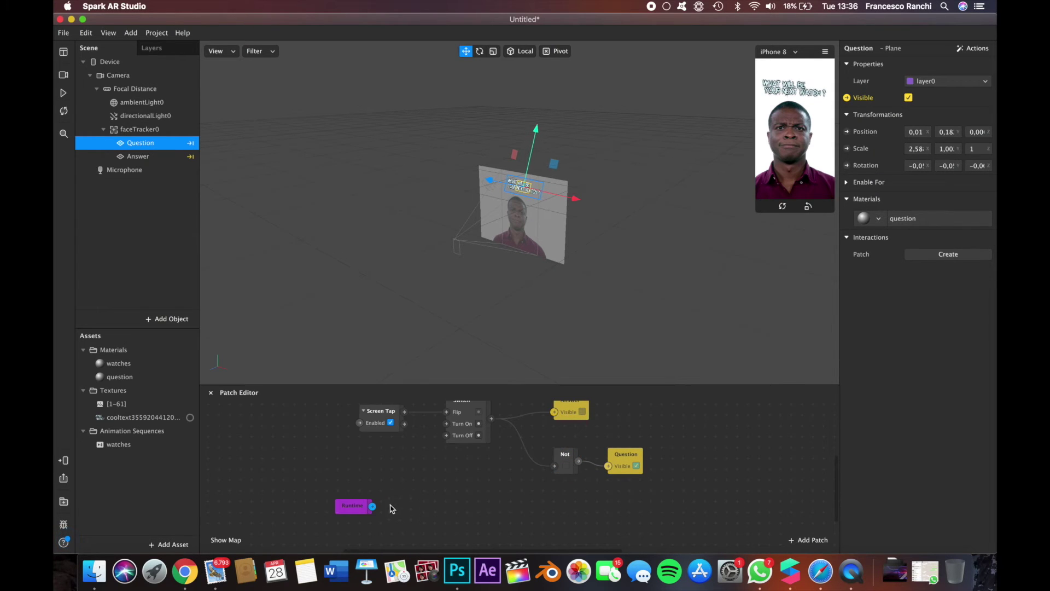
left_click_drag(372, 507, 508, 516)
type("off")
key("Return")
- Connect the Offset output to a new Less Than patch and set its second value to 8
type("le")
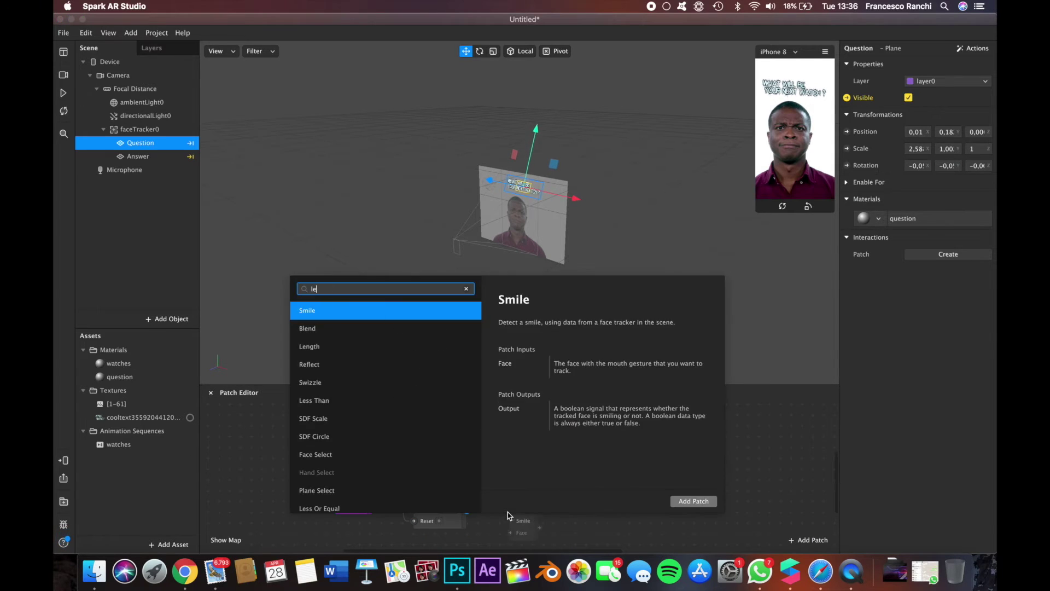
type("ss")
key("Return")
scroll(538, 509, "down", 2)
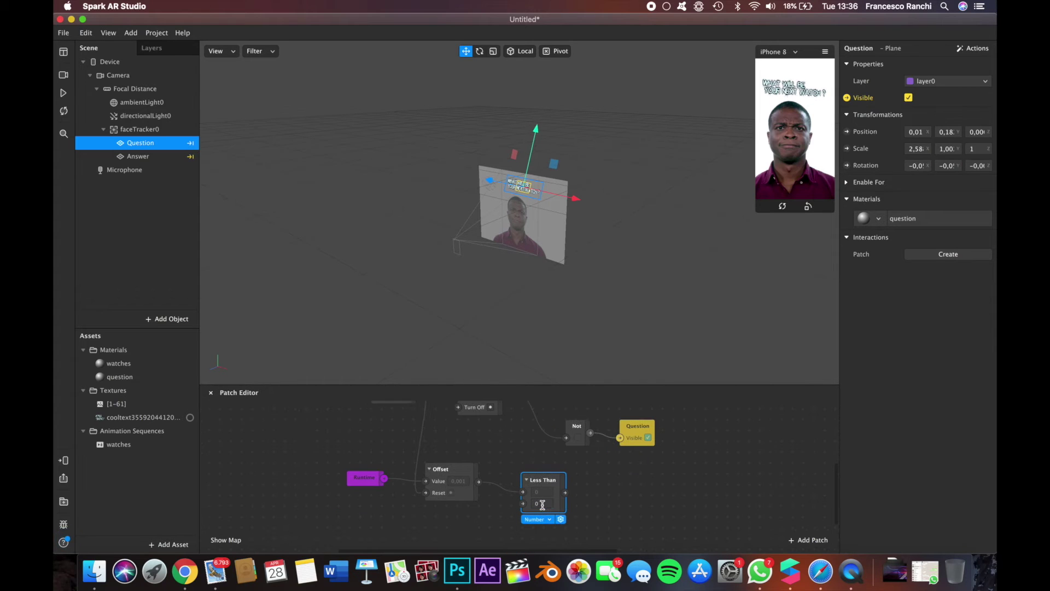
scroll(543, 505, "right", 3)
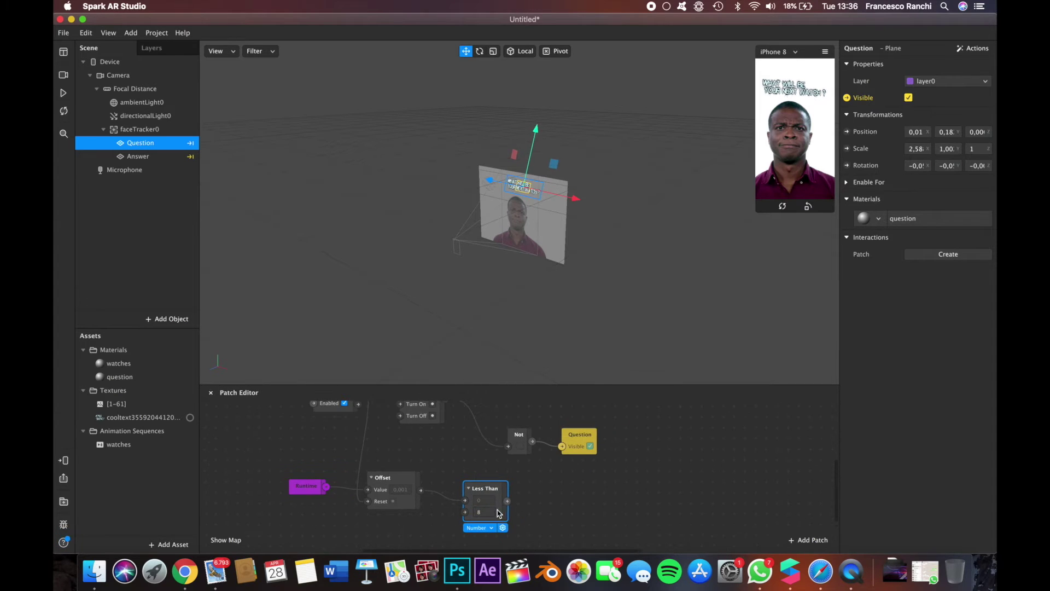
- Add a Loop Animation patch enabled by the Less Than output and set its duration to 0,05
left_click_drag(507, 502, 558, 505)
type("loop")
key("Return")
scroll(556, 493, "down", 3)
scroll(556, 493, "right", 3)
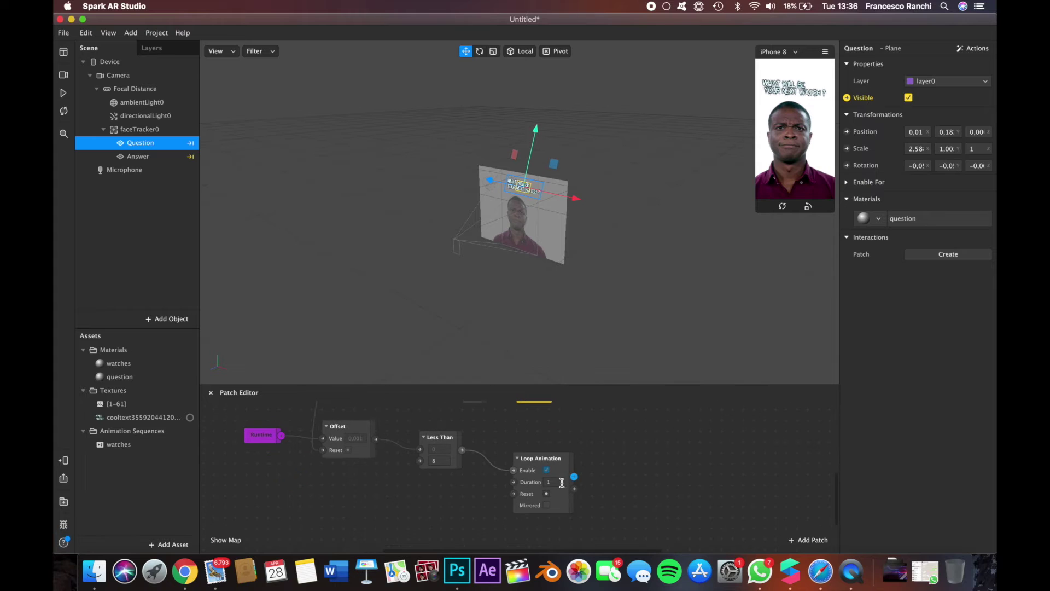
left_click(553, 483)
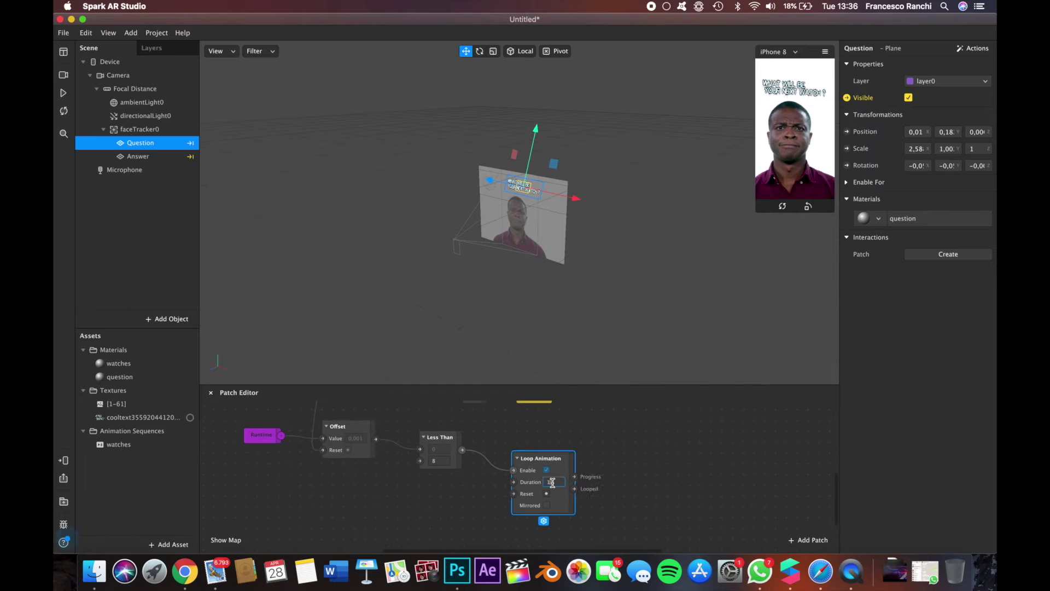
left_click(605, 470)
- Connect the Loop Animation's Progress output to a new Random patch's Start Value and set its End Value to 61
left_click_drag(574, 477, 656, 477)
key("Return")
left_click(660, 501)
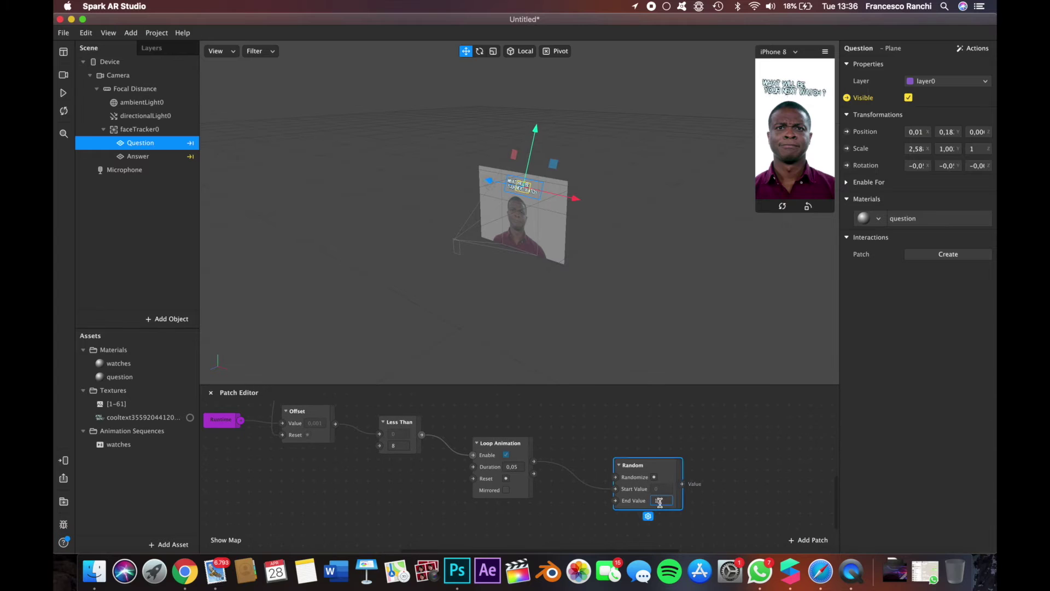
type("61")
left_click(698, 478)
scroll(626, 492, "right", 3)
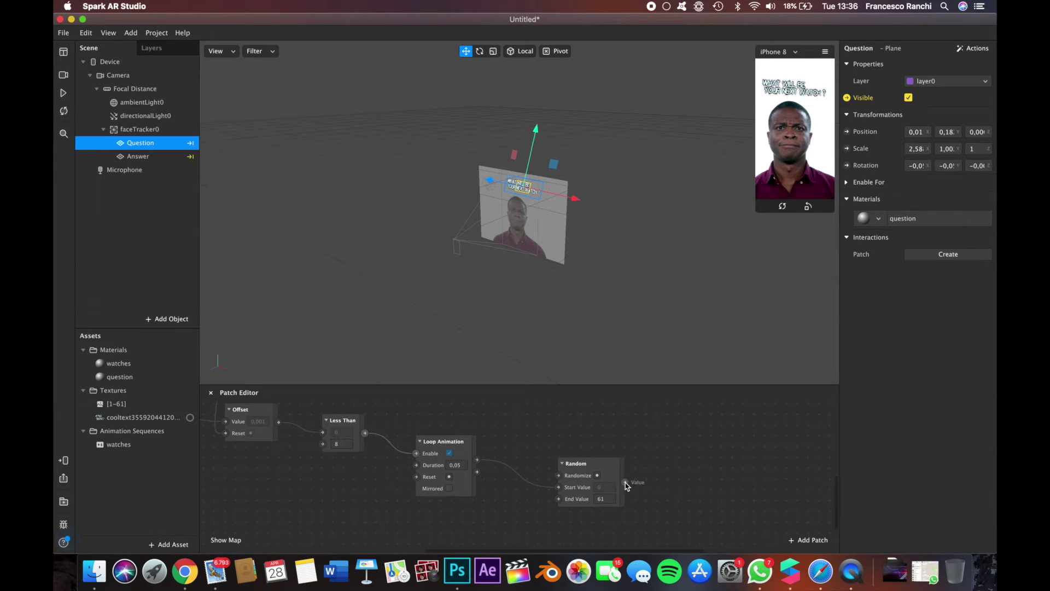
- Create a patch for the watches material's diffuse texture and connect the Random output to it
left_click(118, 363)
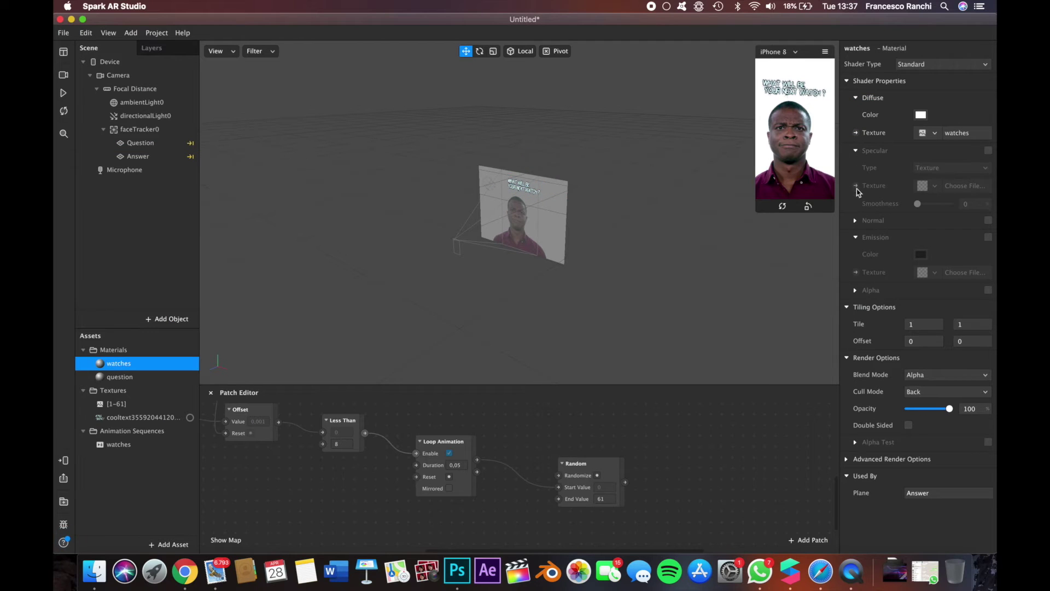
left_click(856, 133)
left_click(679, 460)
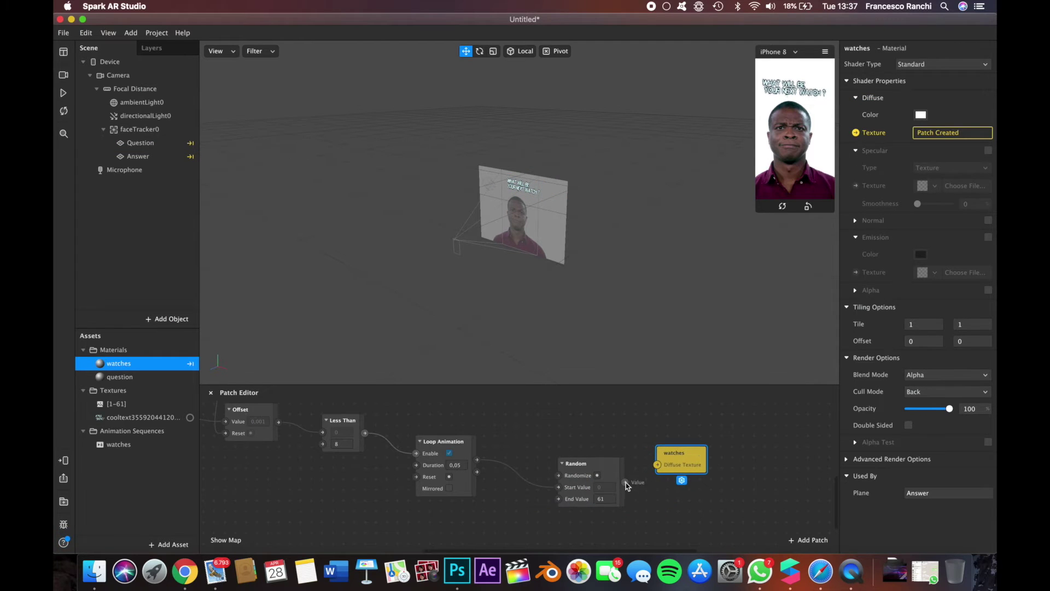
left_click_drag(625, 482, 658, 468)
scroll(621, 456, "up", 1)
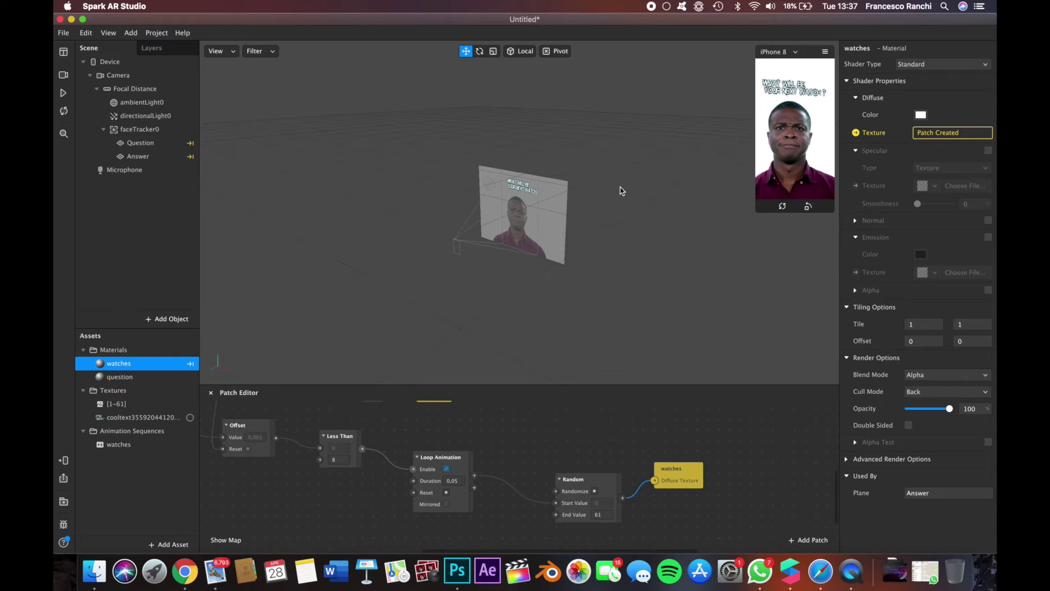
- Play the preview, test a simulated screen tap on it, and pause it
left_click(63, 93)
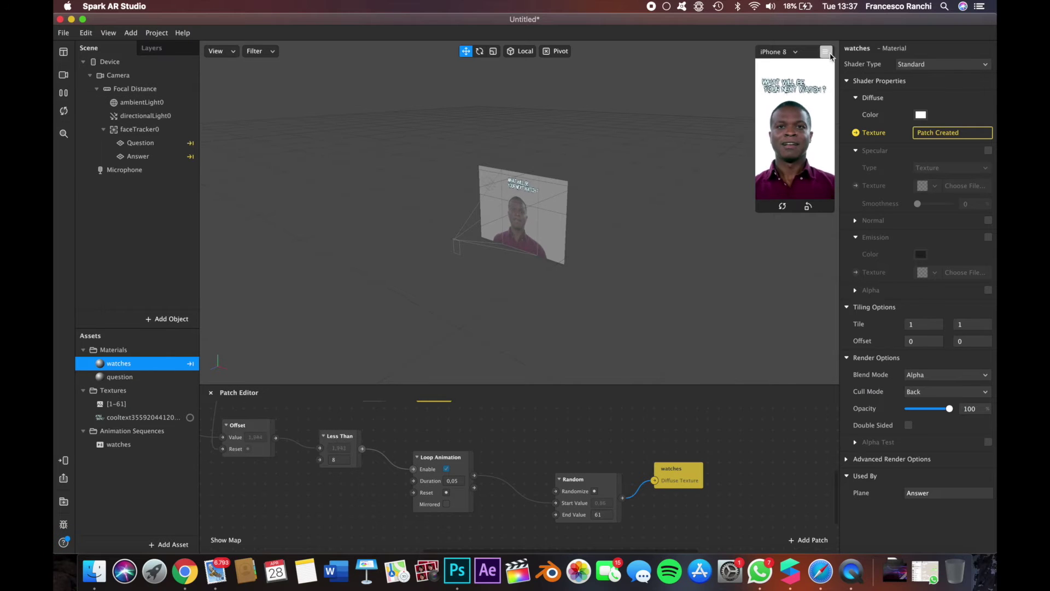
left_click(826, 52)
left_click(886, 54)
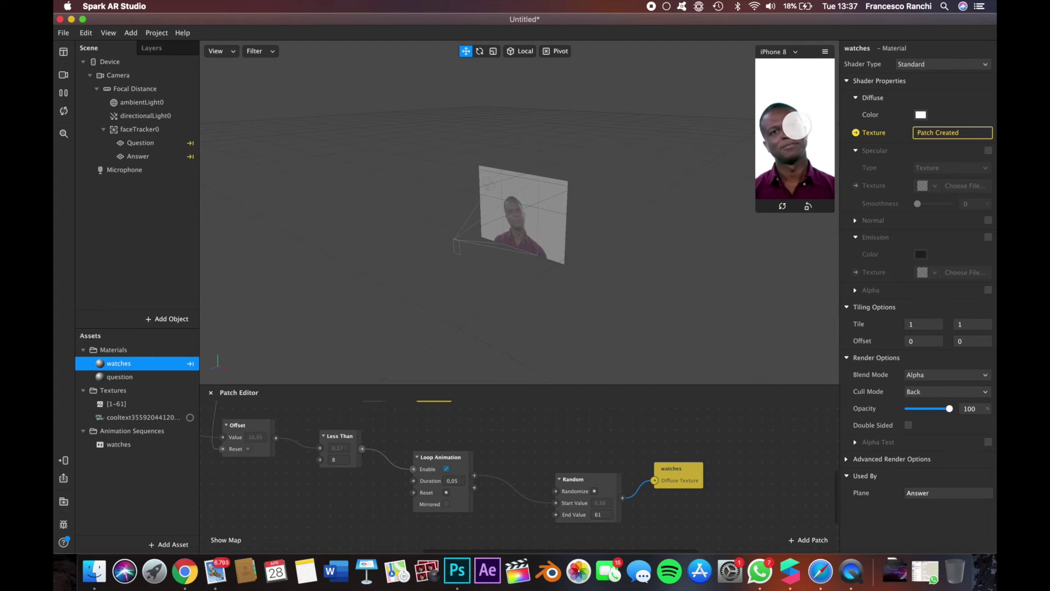
left_click(64, 93)
- Delete the Not patch and connect the Switch output directly to the Question plane's Visible input
scroll(341, 405, "up", 5)
scroll(341, 405, "left", 5)
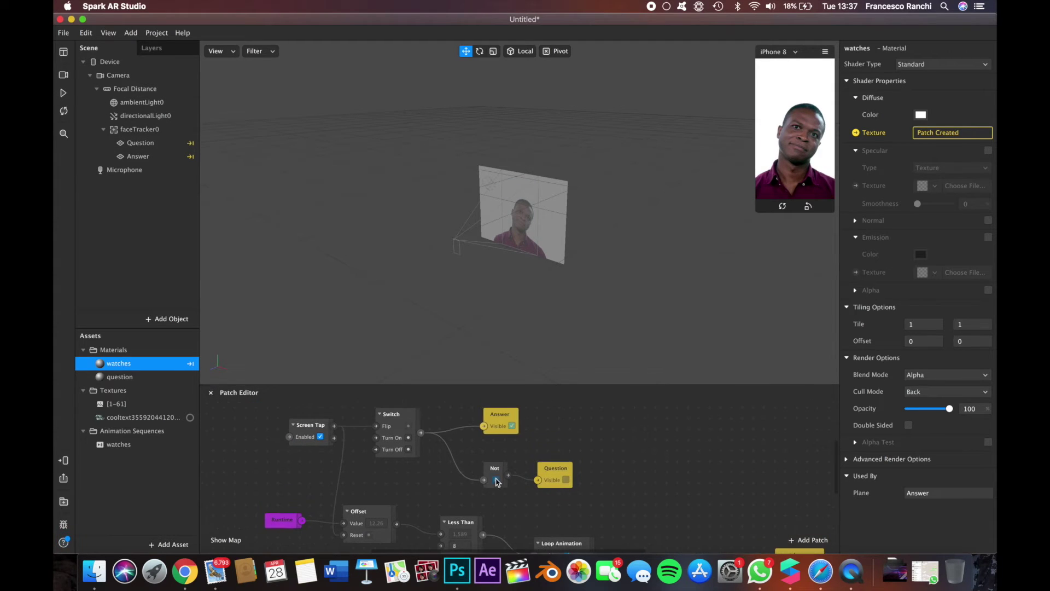
left_click(495, 475)
key("BackSpace")
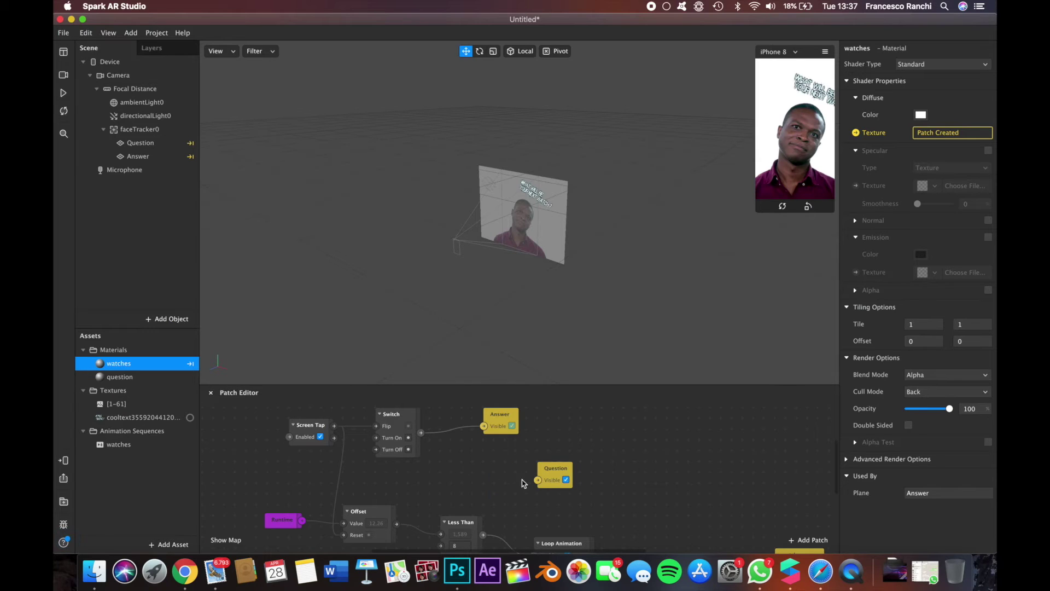
left_click_drag(418, 432, 422, 436)
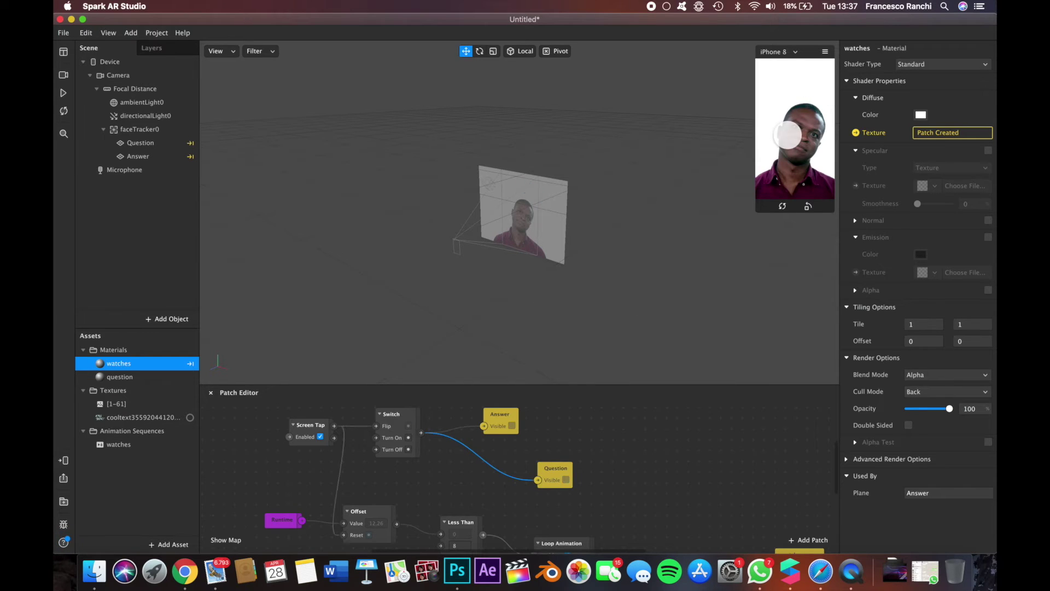
- Restart the preview and check the properties of the Answer plane, the watches animation sequence and the question material
left_click(65, 110)
left_click(138, 157)
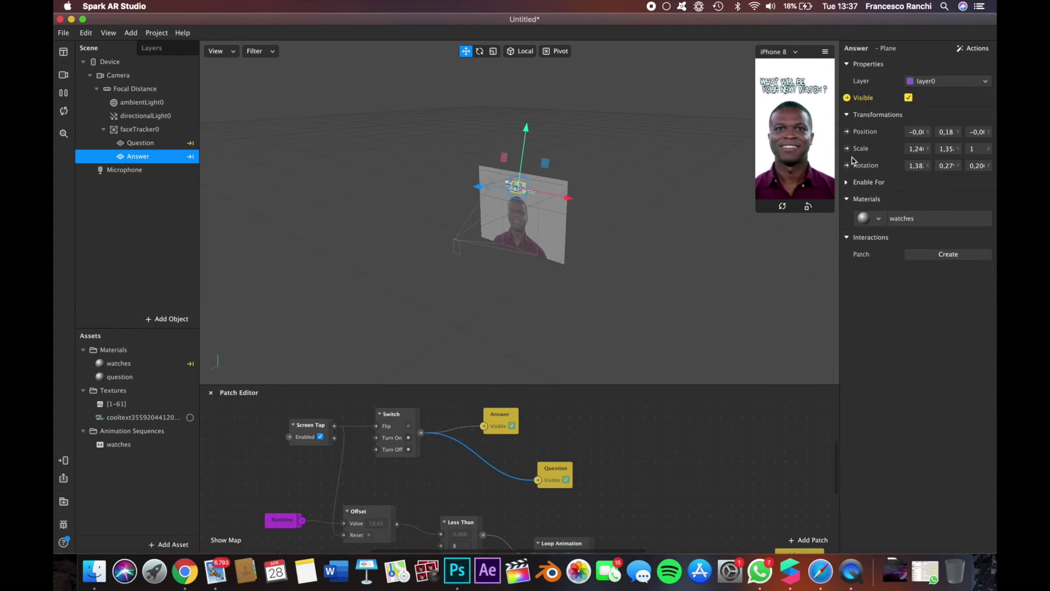
left_click(868, 182)
left_click(869, 182)
left_click(132, 444)
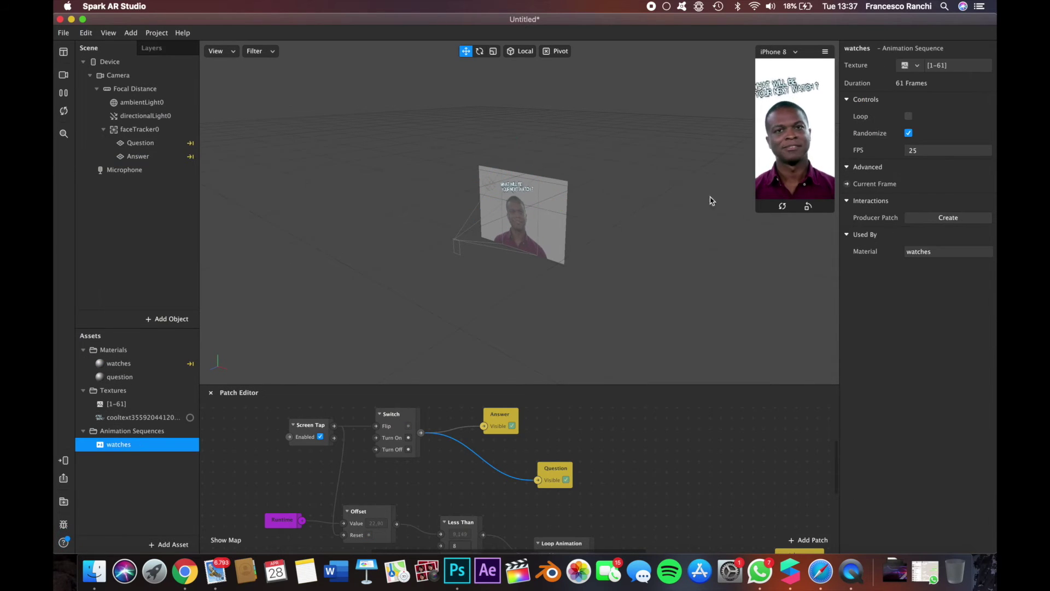
left_click(116, 377)
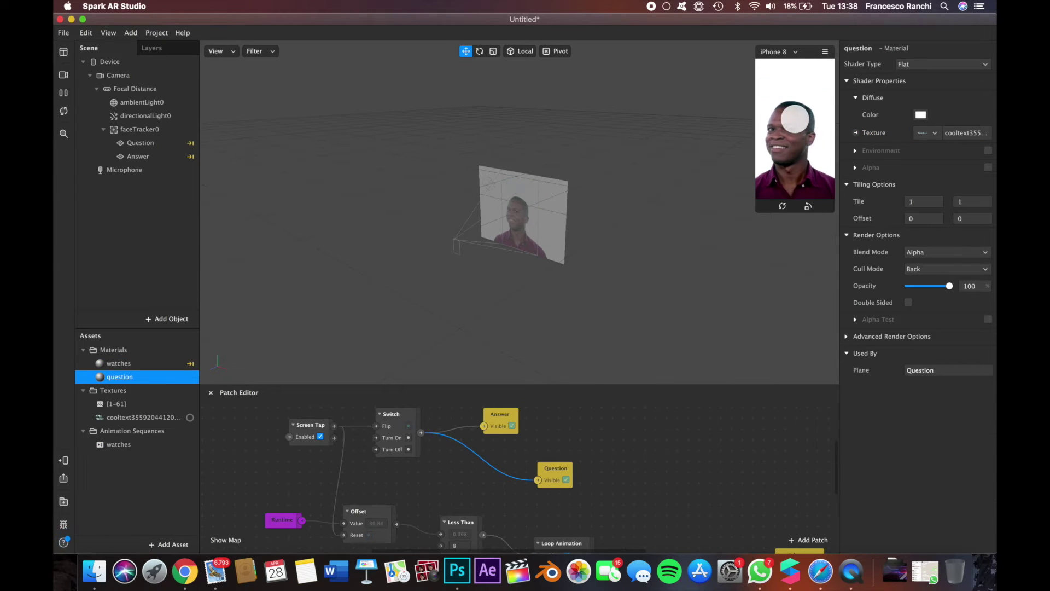
- Replace the direct Switch-to-Question connection with a new Not patch between the Switch output and Question's Visible input
left_click(499, 478)
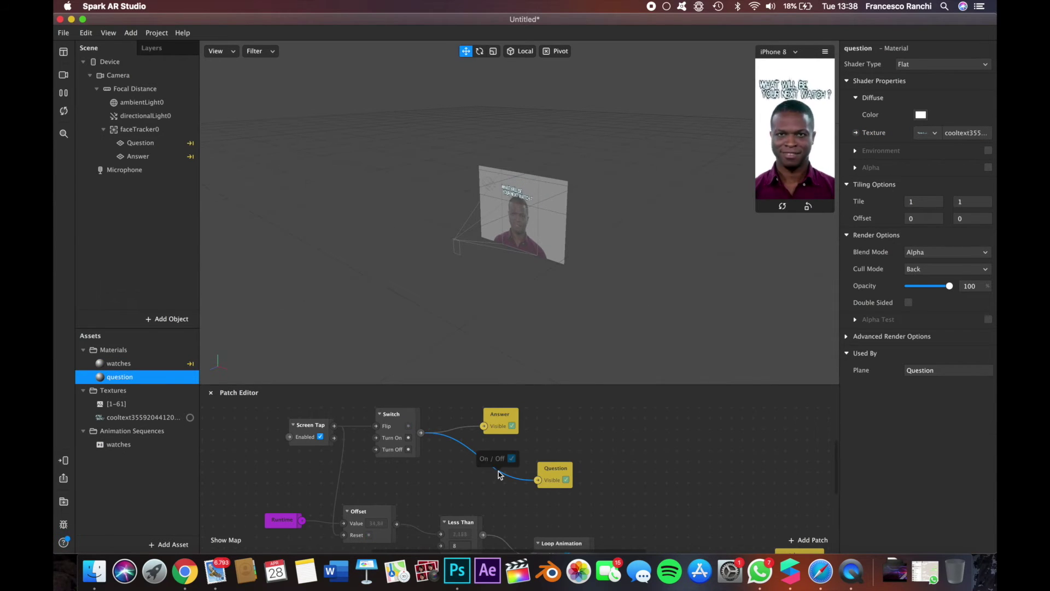
key("BackSpace")
left_click_drag(490, 479, 491, 479)
type("not")
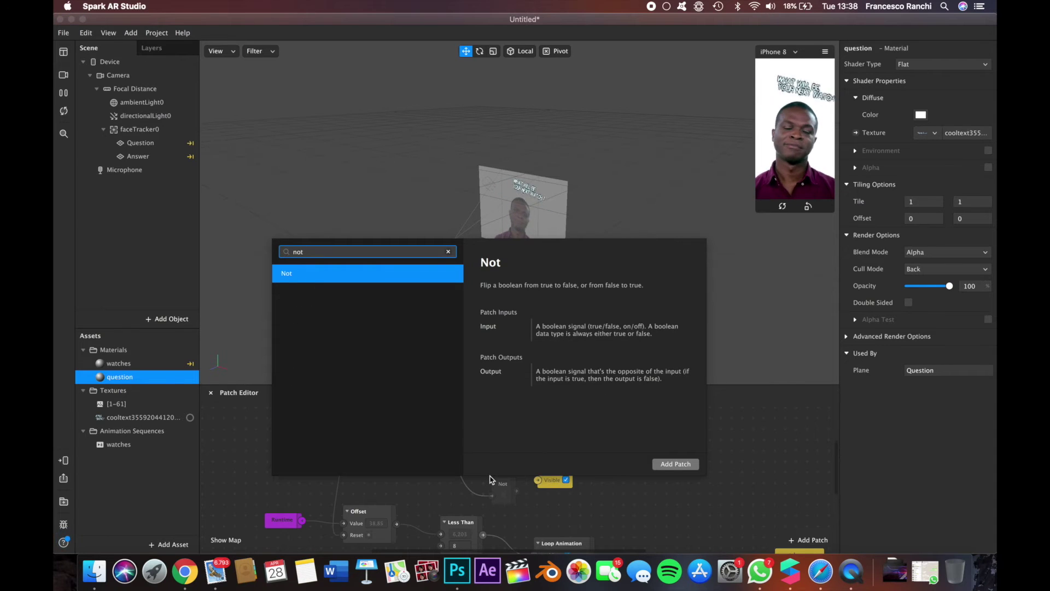
key("BackSpace")
type("r")
key("BackSpace")
type("y")
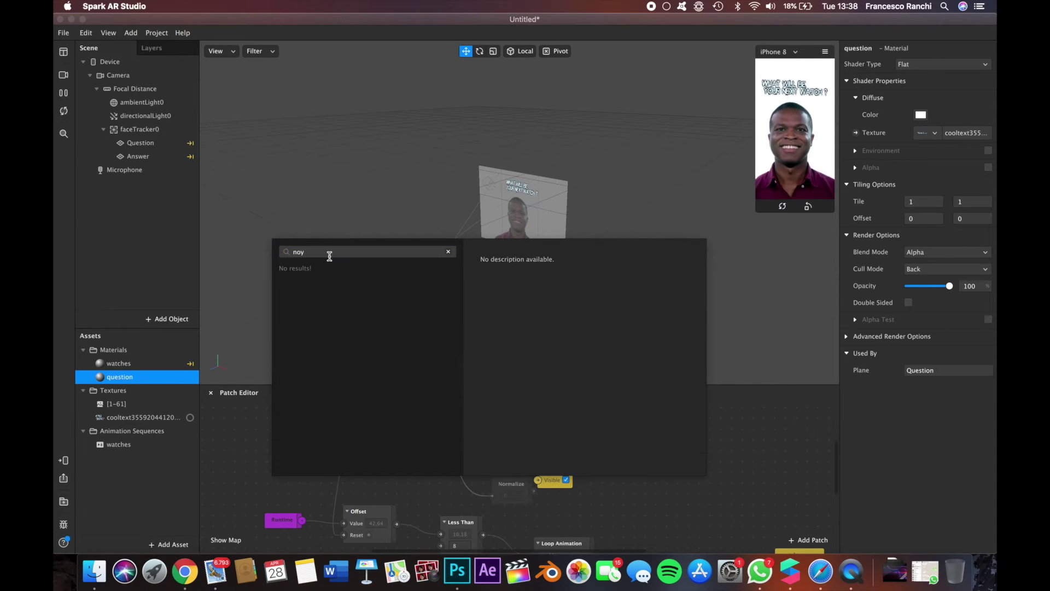
key("BackSpace")
type("t")
key("Return")
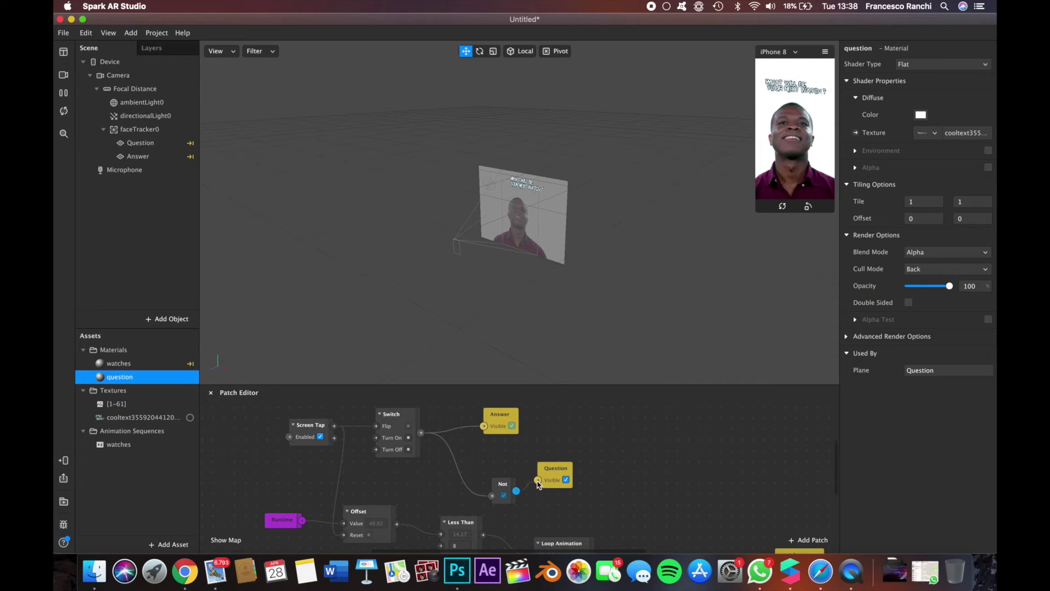
left_click(567, 484)
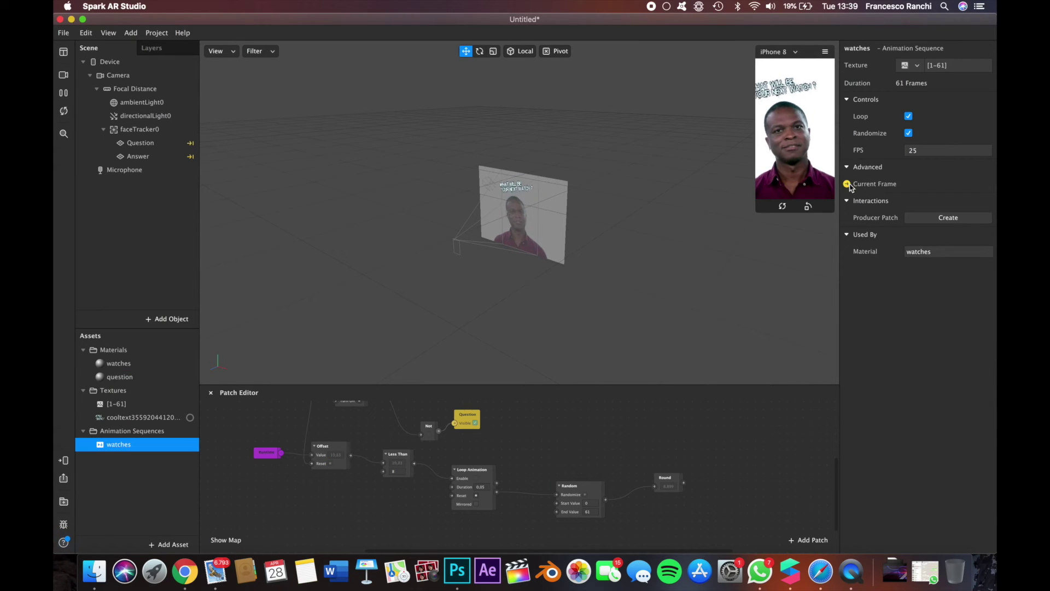
- Create a patch for the watches animation sequence's Current Frame and feed it from the Round patch's output
left_click(847, 184)
left_click_drag(525, 484, 700, 487)
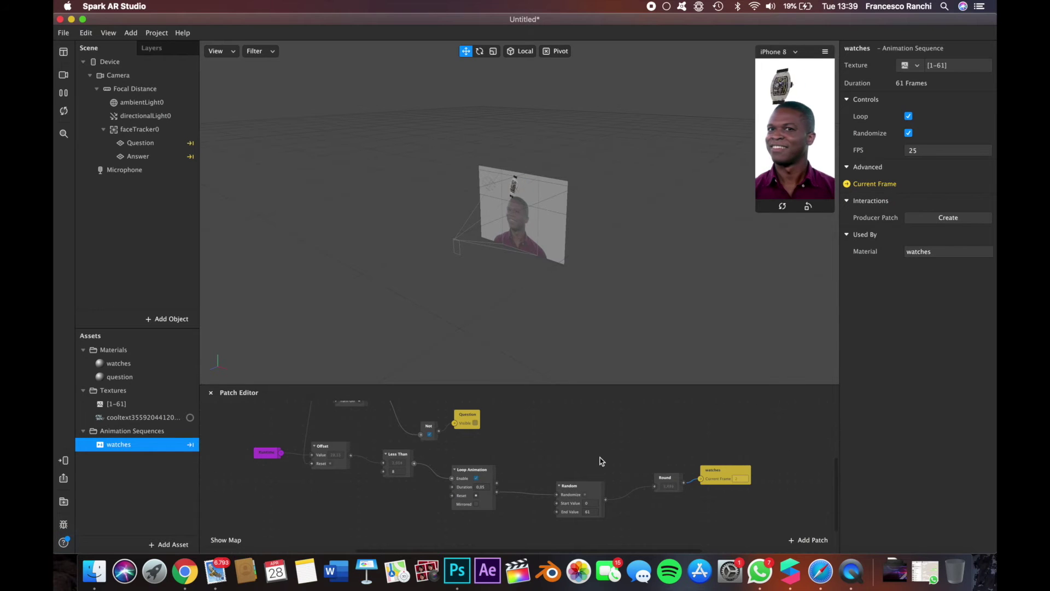
- Pause the preview and set the Less Than patch's second value to 6
scroll(602, 461, "left", 5)
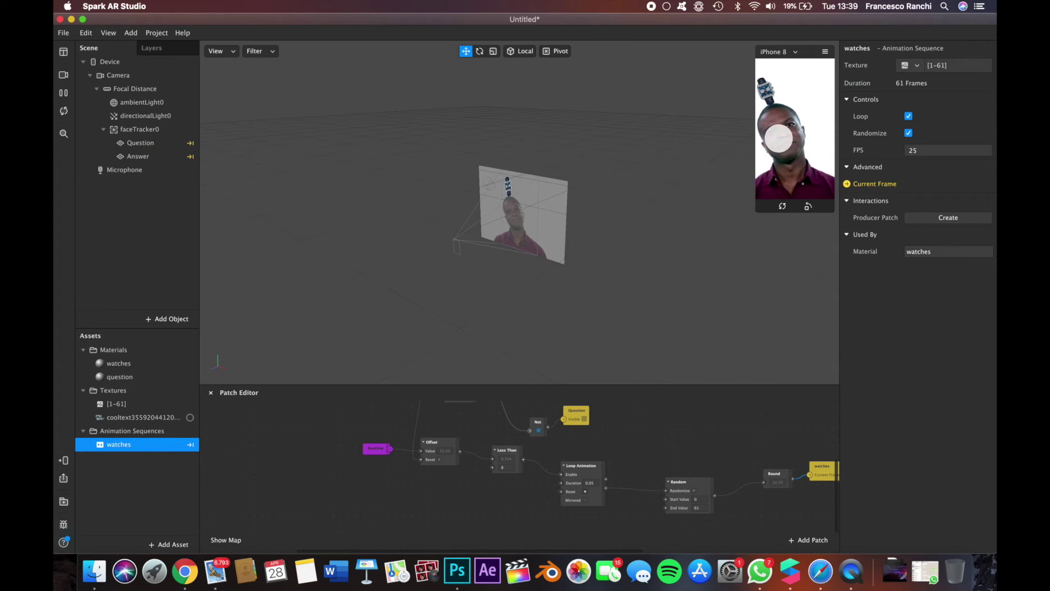
left_click(64, 94)
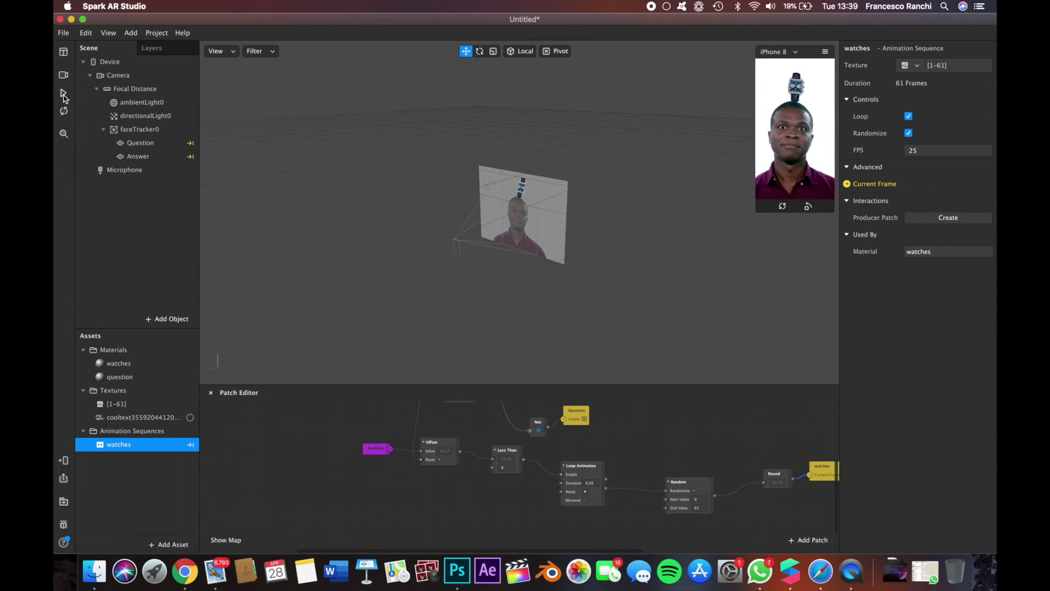
scroll(595, 473, "down", 2)
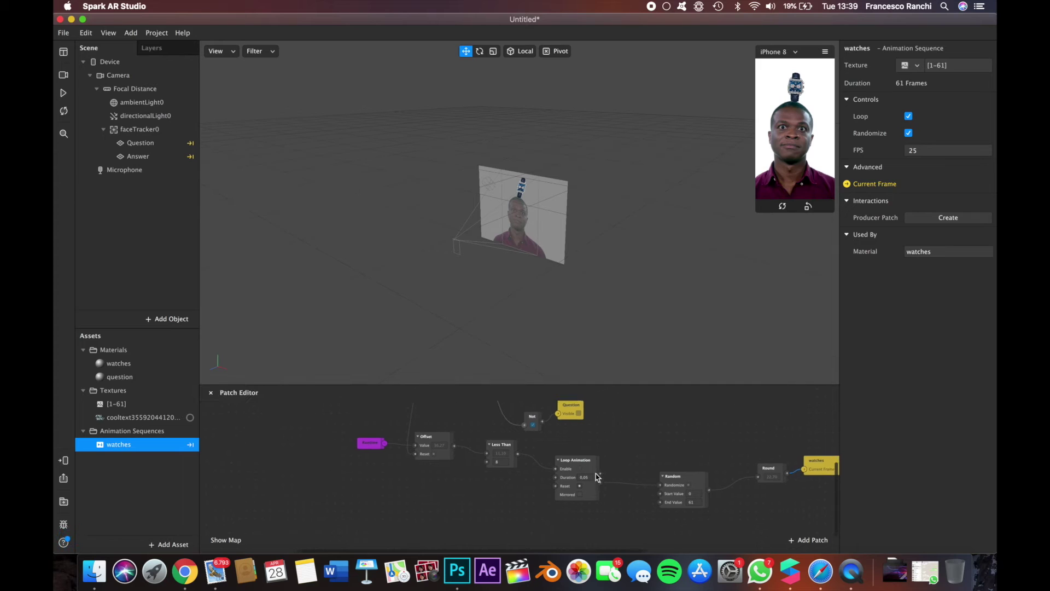
scroll(596, 474, "up", 2)
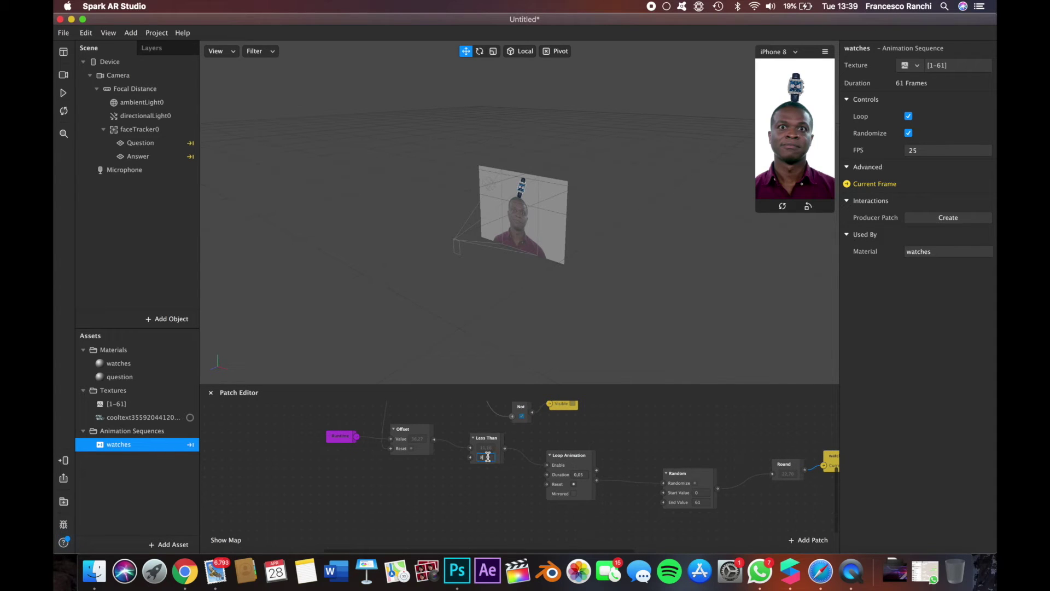
type("6")
scroll(471, 474, "up", 2)
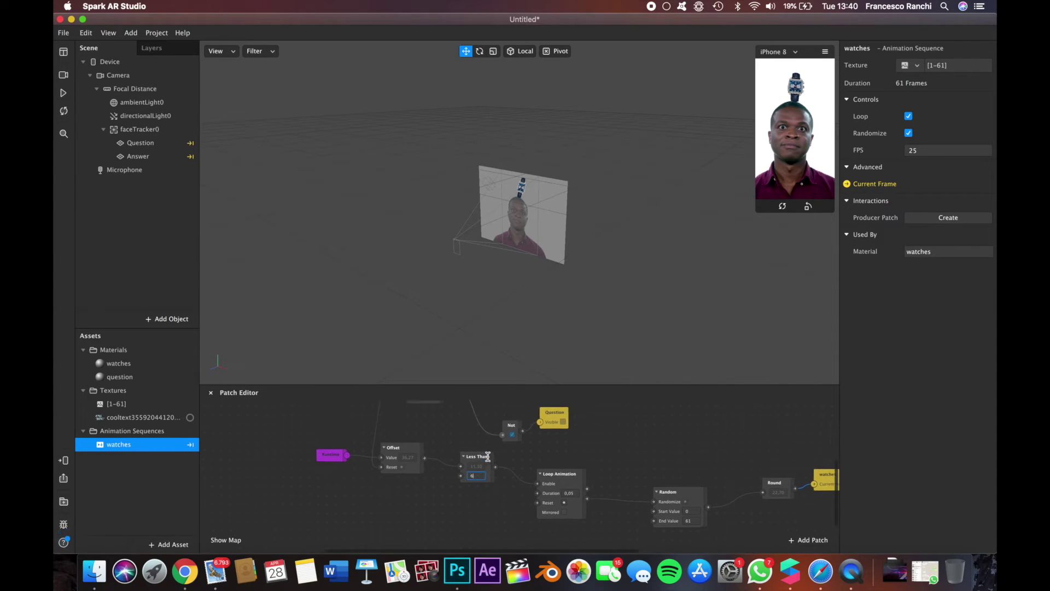
left_click(454, 491)
scroll(454, 490, "right", 3)
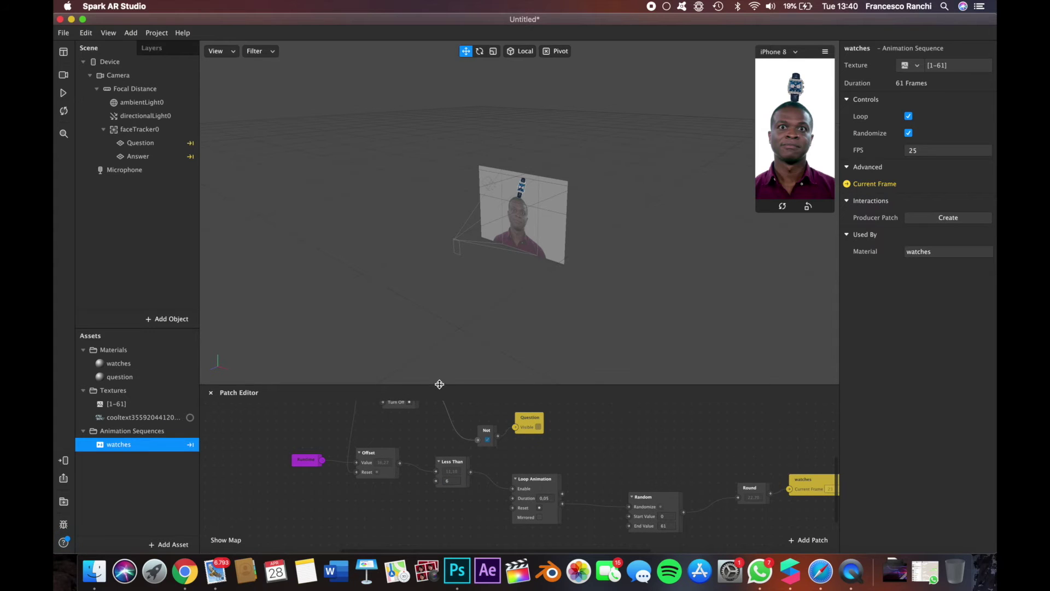
- Enlarge the Patch Editor and review the patch graph from Screen Tap through to Round
left_click_drag(439, 384, 449, 229)
scroll(476, 329, "up", 3)
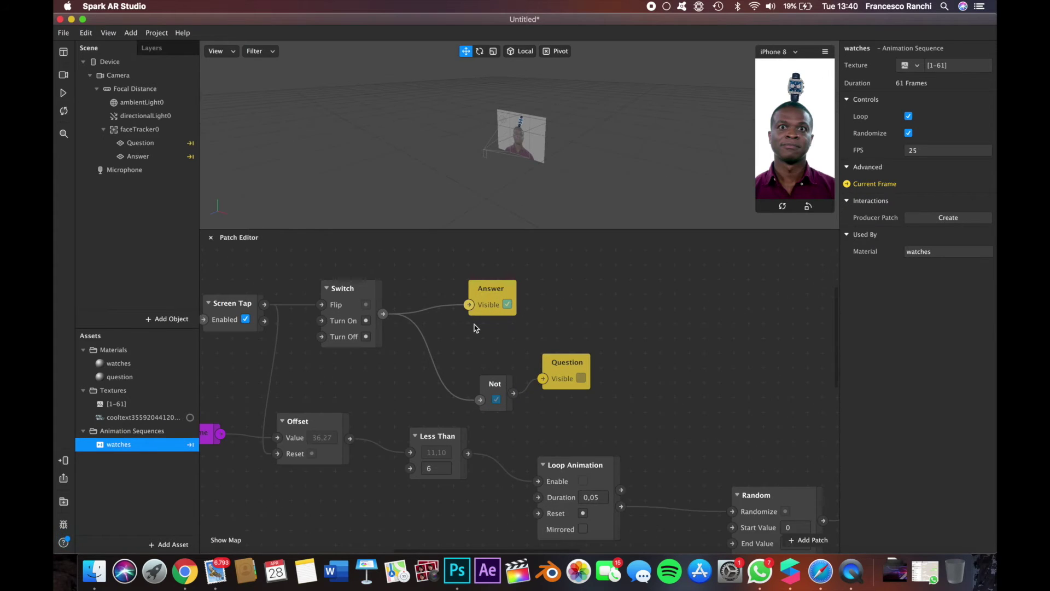
scroll(475, 328, "left", 3)
scroll(475, 329, "down", 4)
scroll(647, 430, "up", 2)
scroll(648, 430, "right", 1)
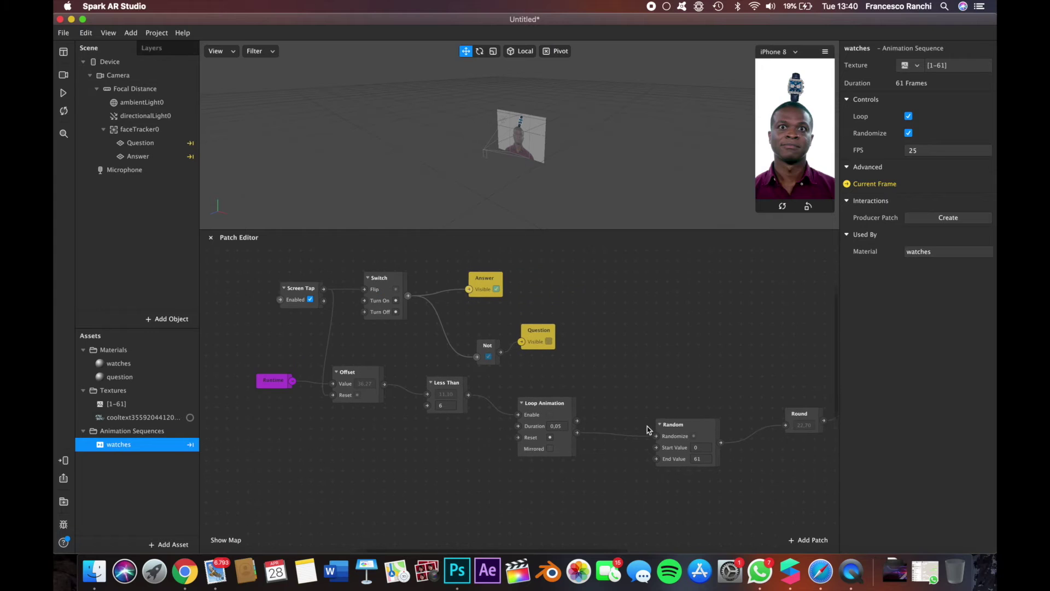
scroll(647, 430, "up", 1)
scroll(648, 430, "right", 1)
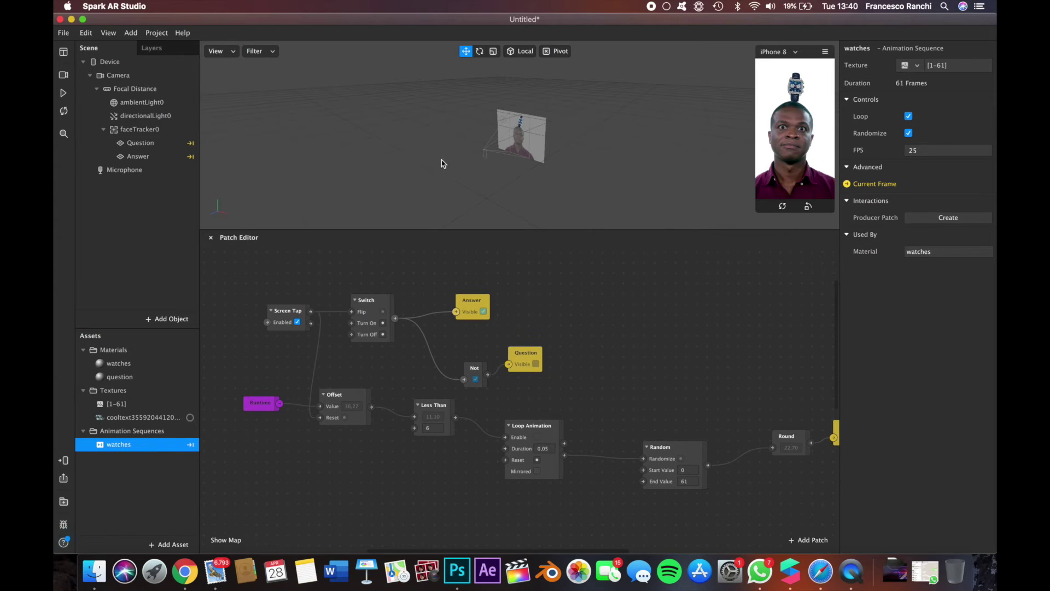
- Lower the Answer plane to a Y position of about 0.14 and enlarge its X and Y scale to about 2.14 by 2.62
left_click(133, 157)
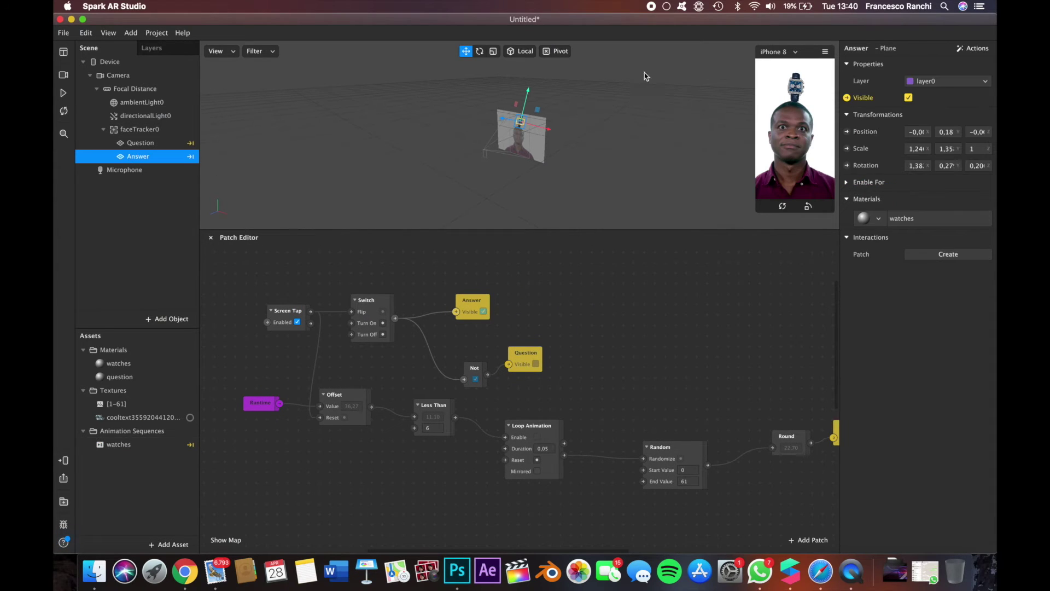
left_click_drag(527, 86, 528, 94)
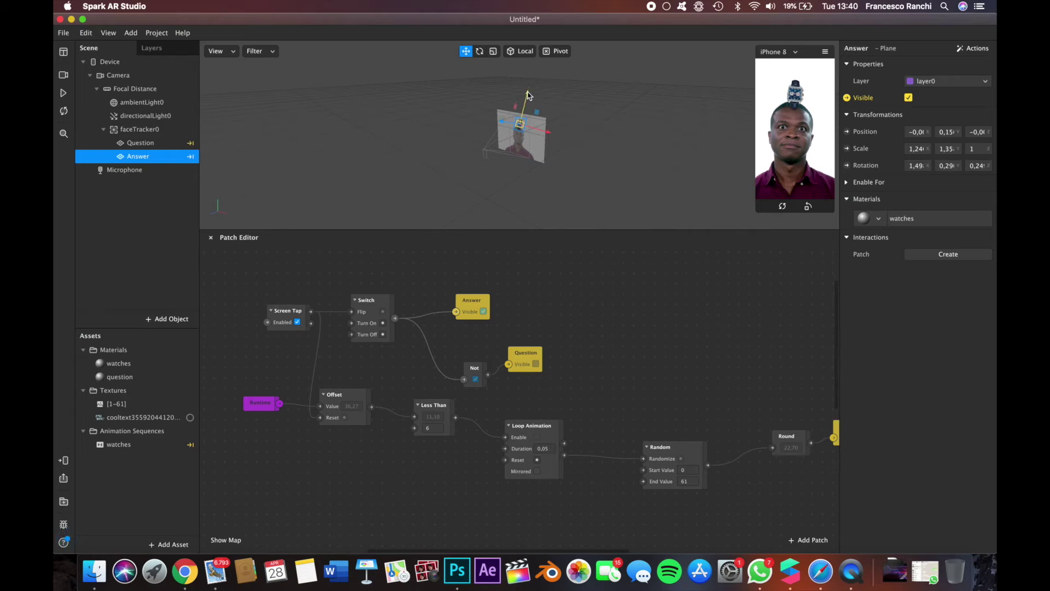
left_click(493, 53)
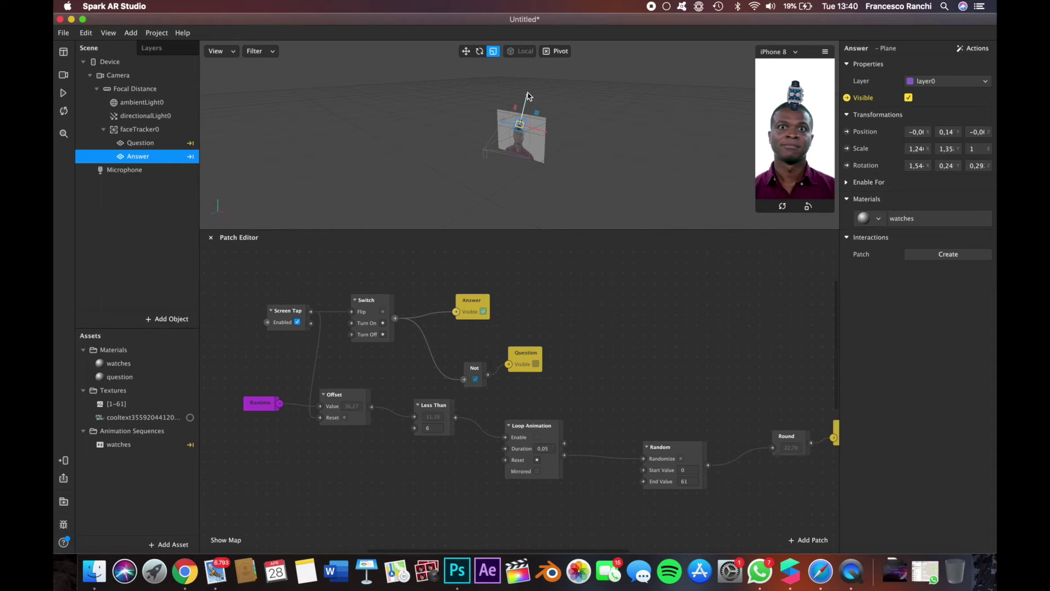
left_click_drag(528, 99, 532, 88)
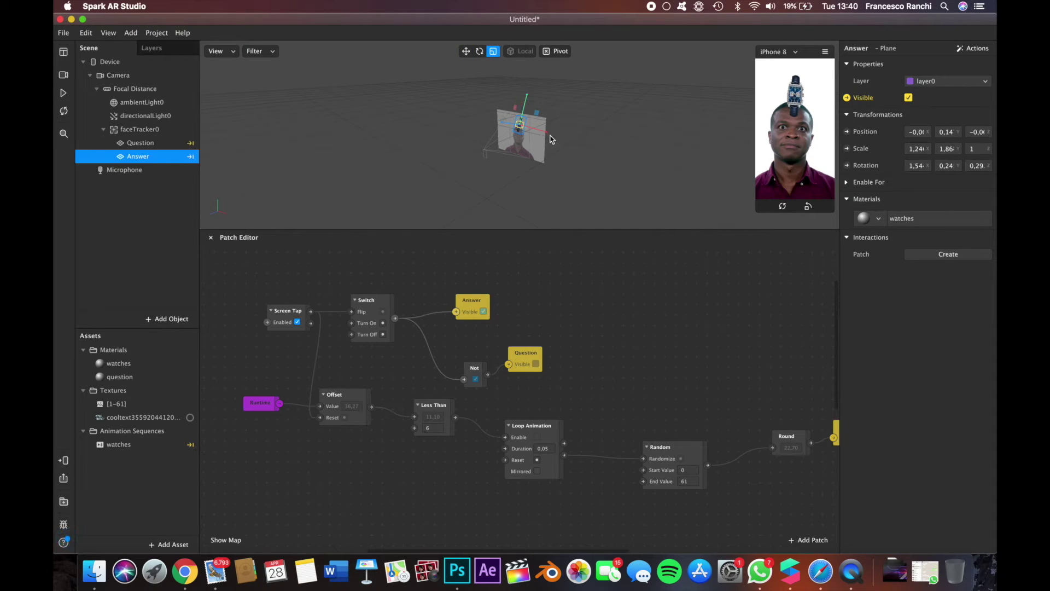
left_click_drag(550, 137, 564, 140)
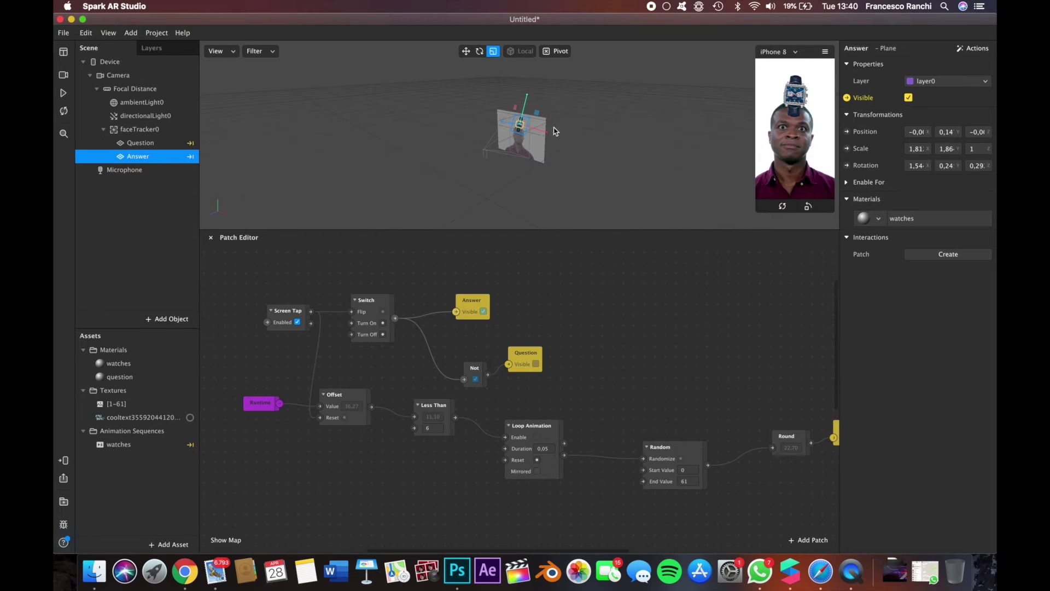
left_click_drag(526, 99, 529, 86)
left_click_drag(547, 134, 552, 135)
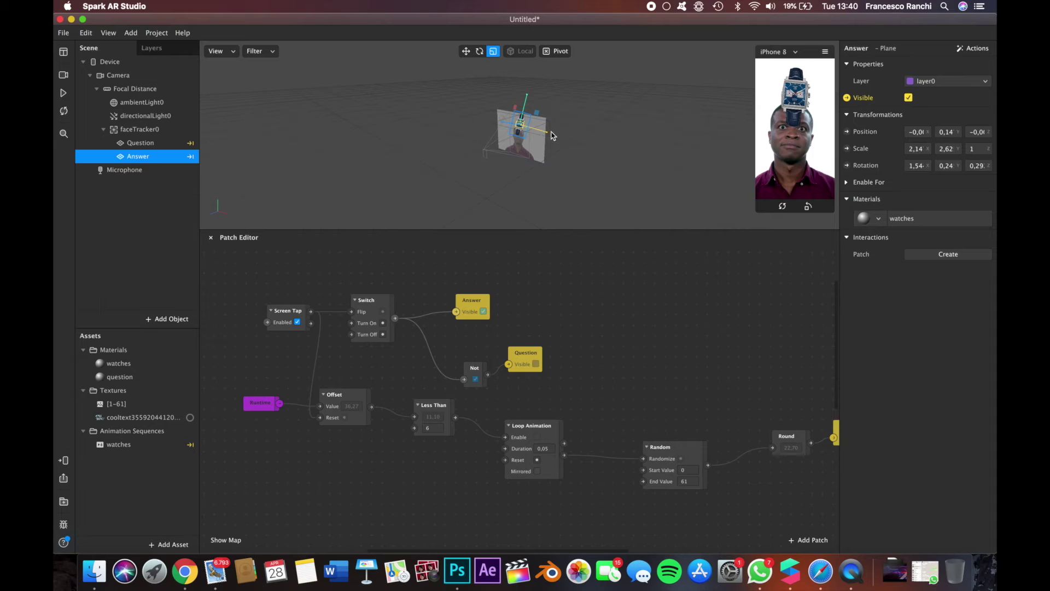
left_click(465, 51)
left_click_drag(526, 97, 527, 98)
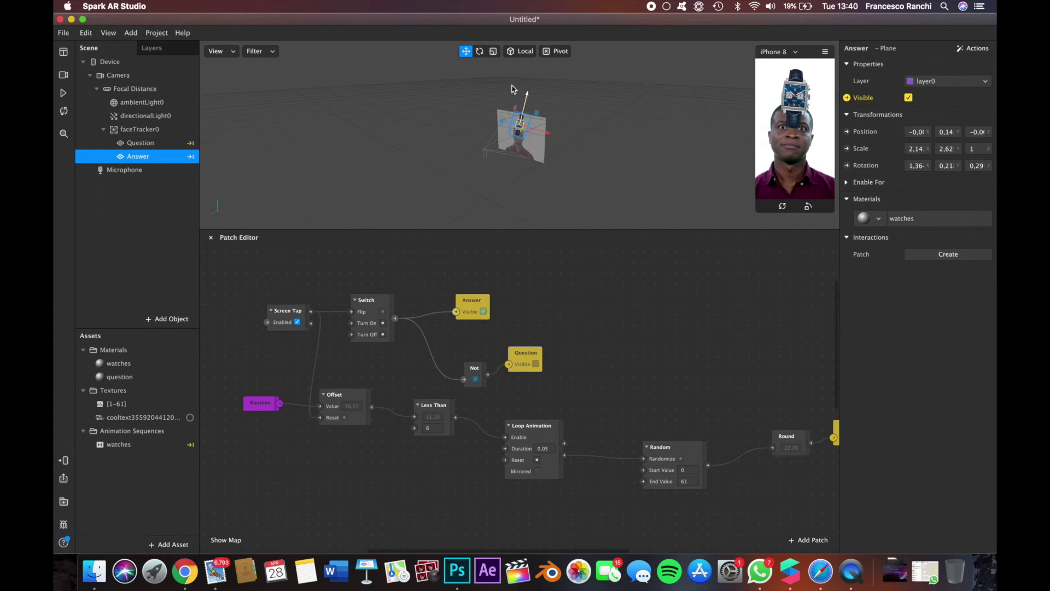
- Shrink the Answer plane to about 1.50 by 1.86, raise it to about 0.18 in Y, and tap the preview screen
left_click(494, 51)
left_click(556, 51)
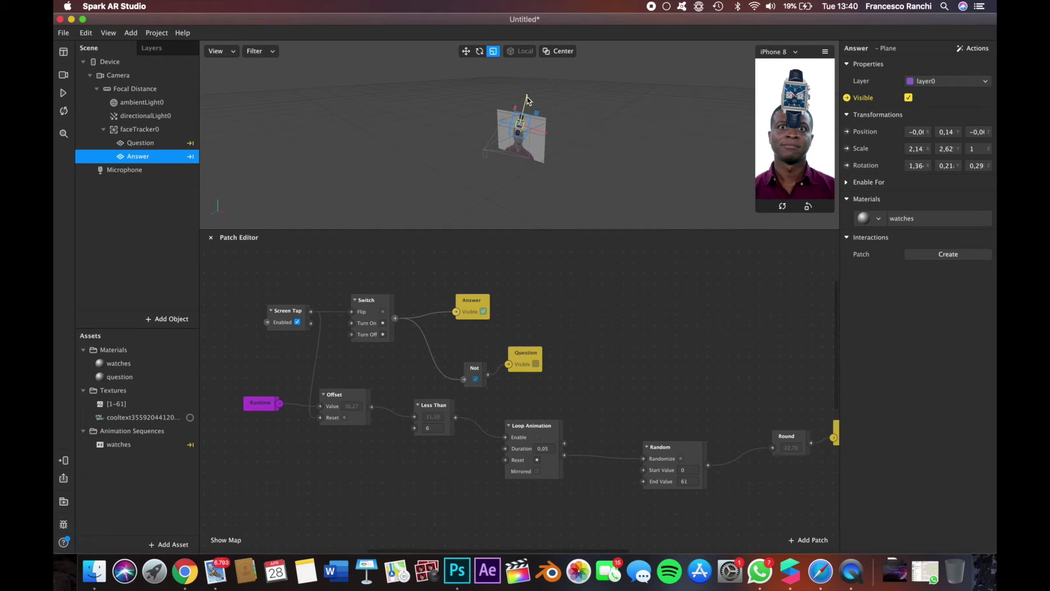
left_click_drag(528, 101, 540, 134)
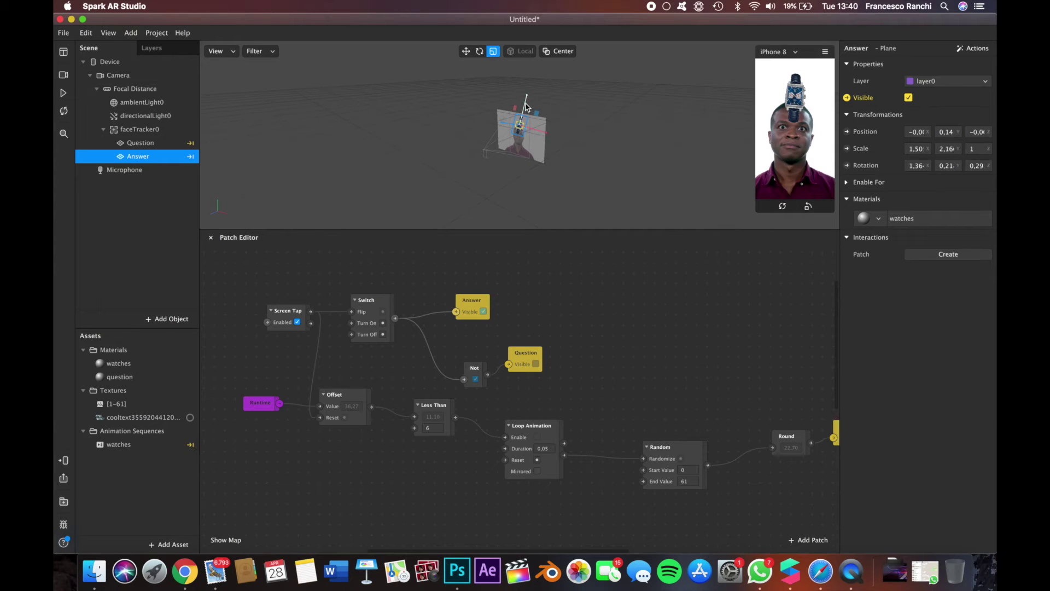
left_click_drag(528, 99, 527, 102)
left_click(465, 51)
left_click_drag(526, 96, 527, 92)
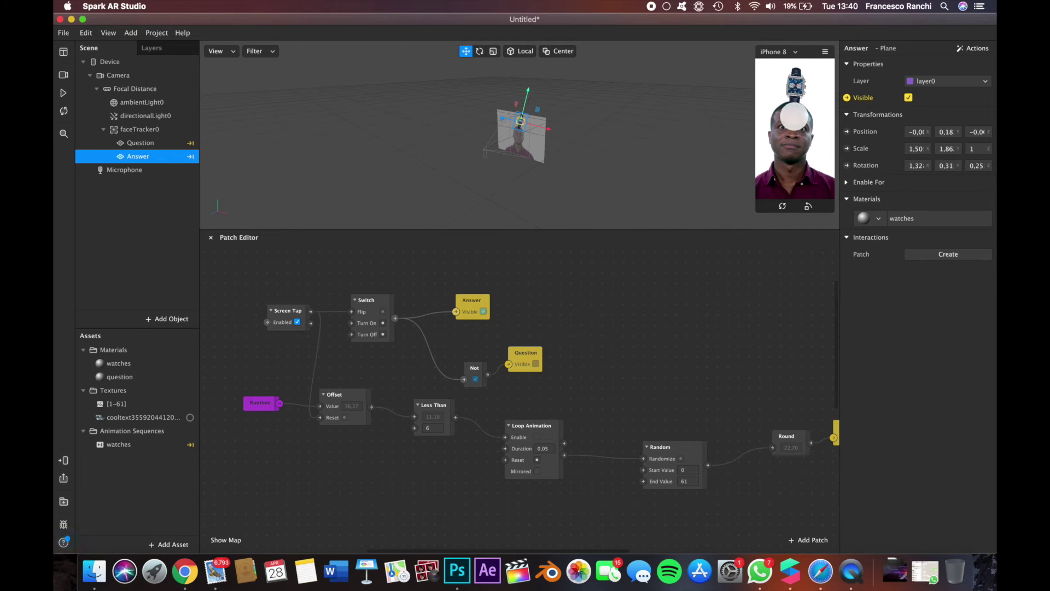
left_click(795, 117)
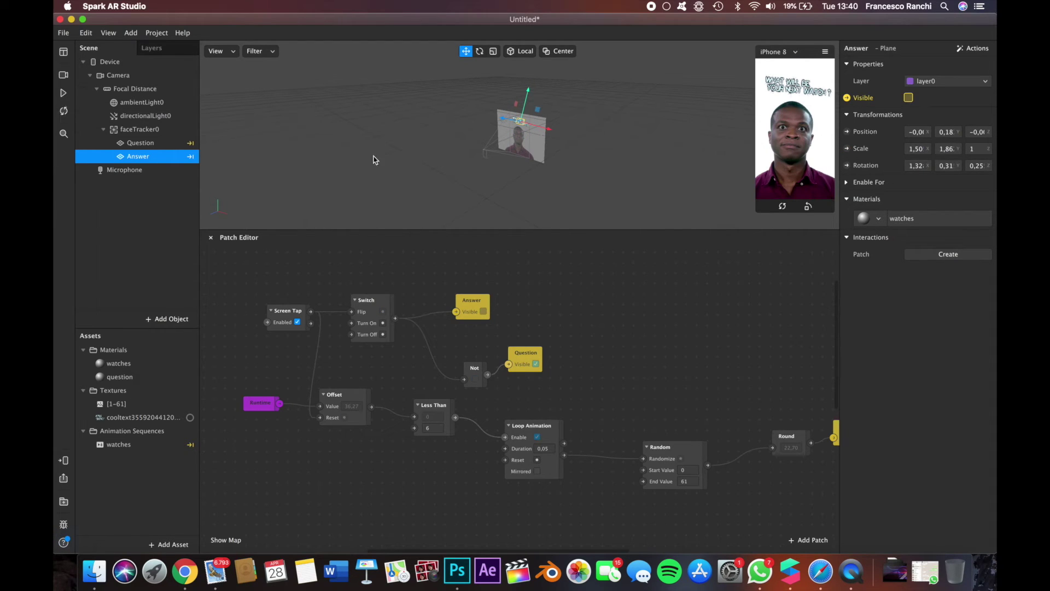
- Enlarge the Answer plane's X and Y scale to about 2.14 by 2.81 and return the transform origin to Pivot
left_click(479, 51)
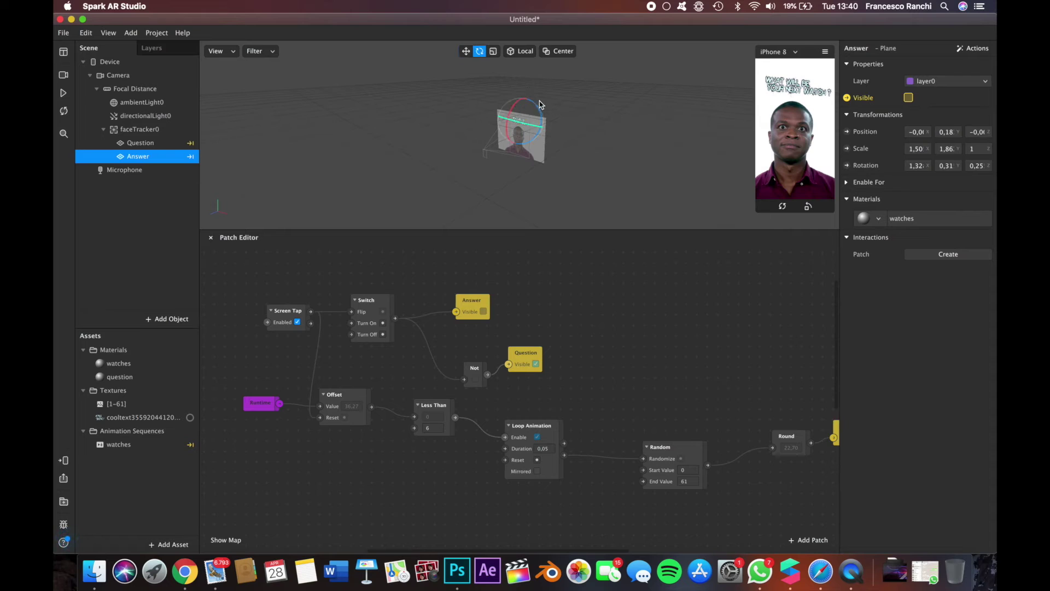
left_click(493, 50)
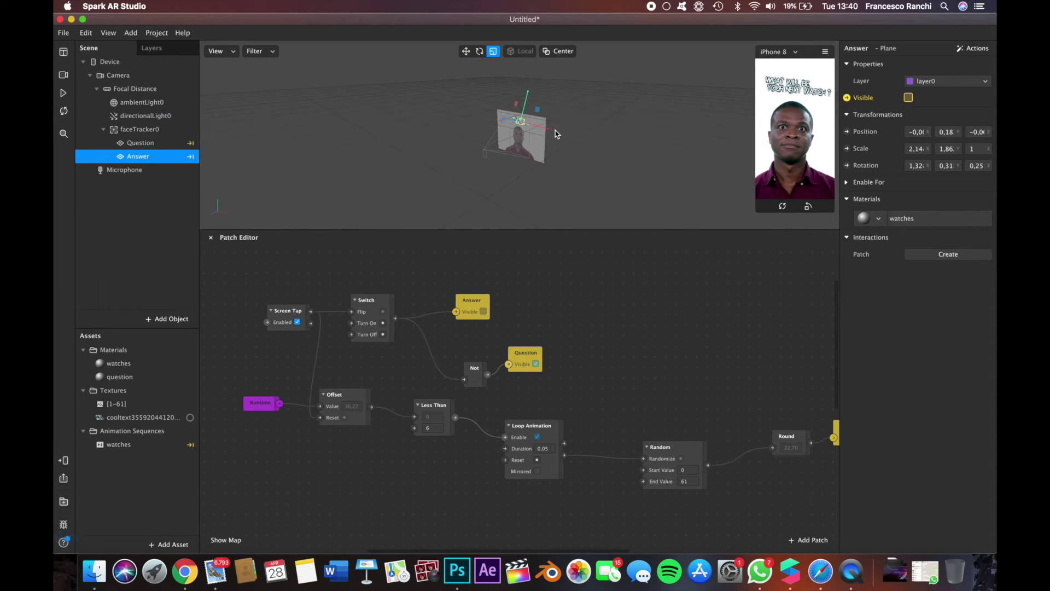
left_click_drag(528, 101, 526, 96)
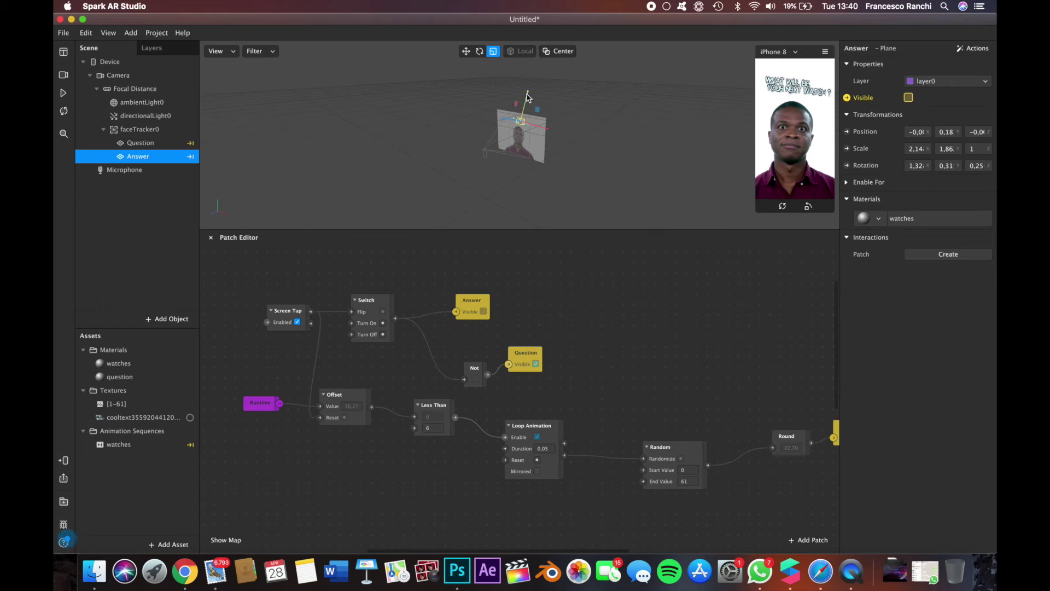
left_click(557, 53)
- Play the preview, tap its screen repeatedly to test the swap between question and watches, and pause it on a watch
left_click(63, 93)
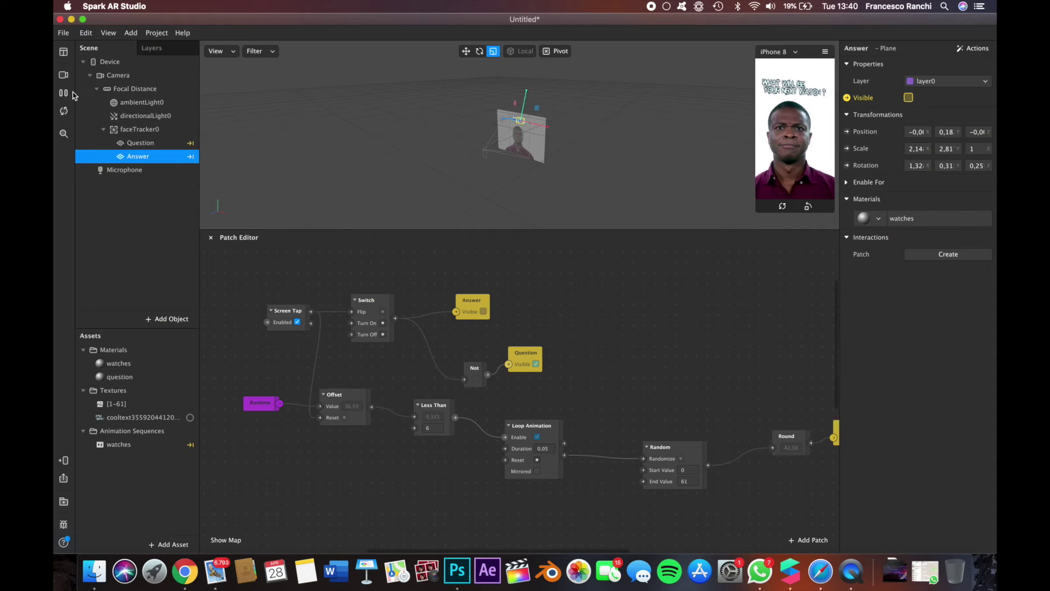
left_click(787, 127)
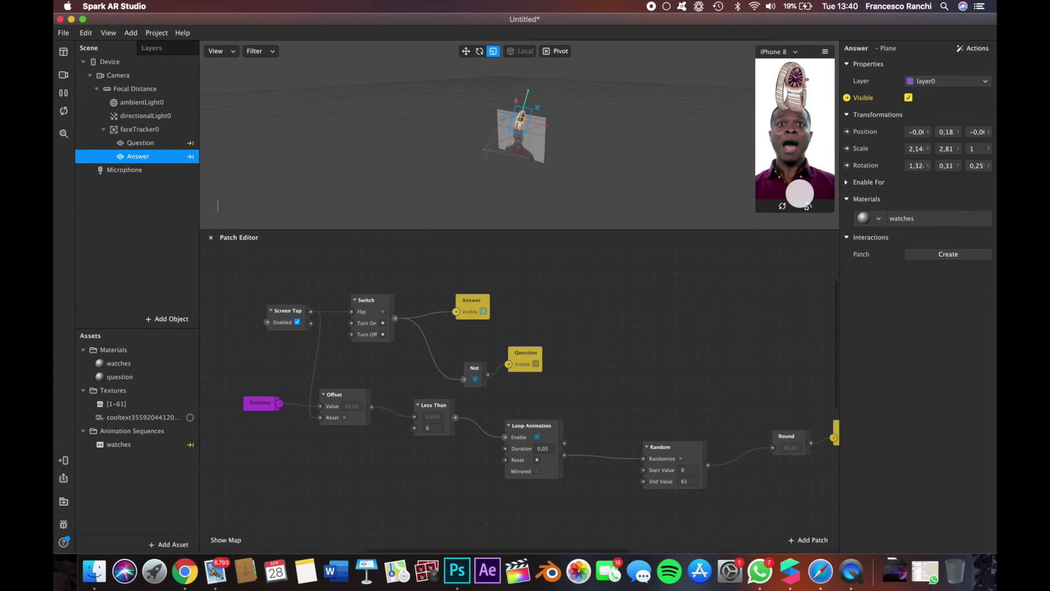
left_click(787, 166)
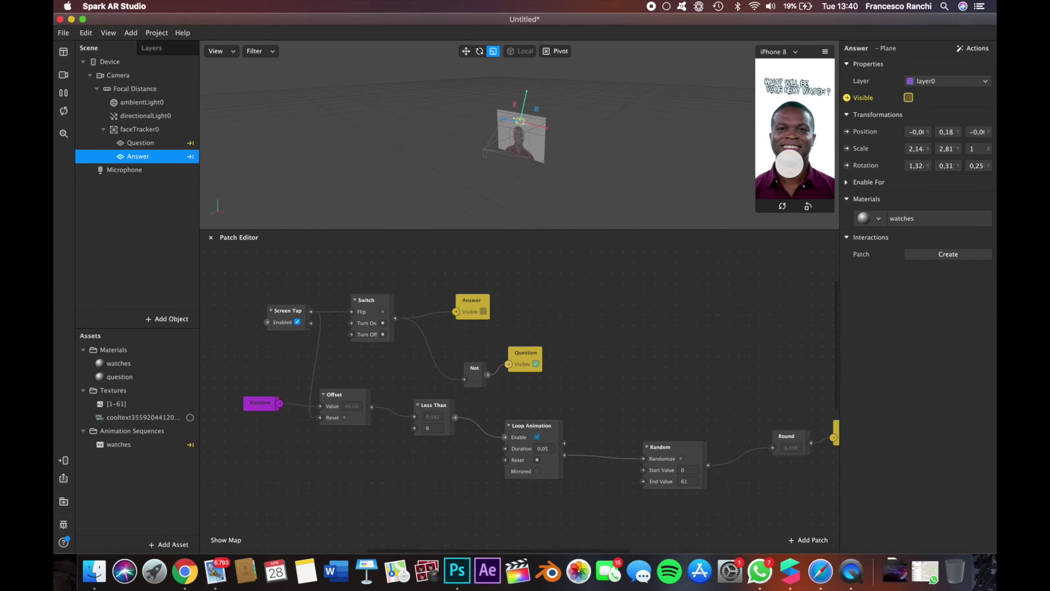
left_click(787, 166)
left_click(63, 93)
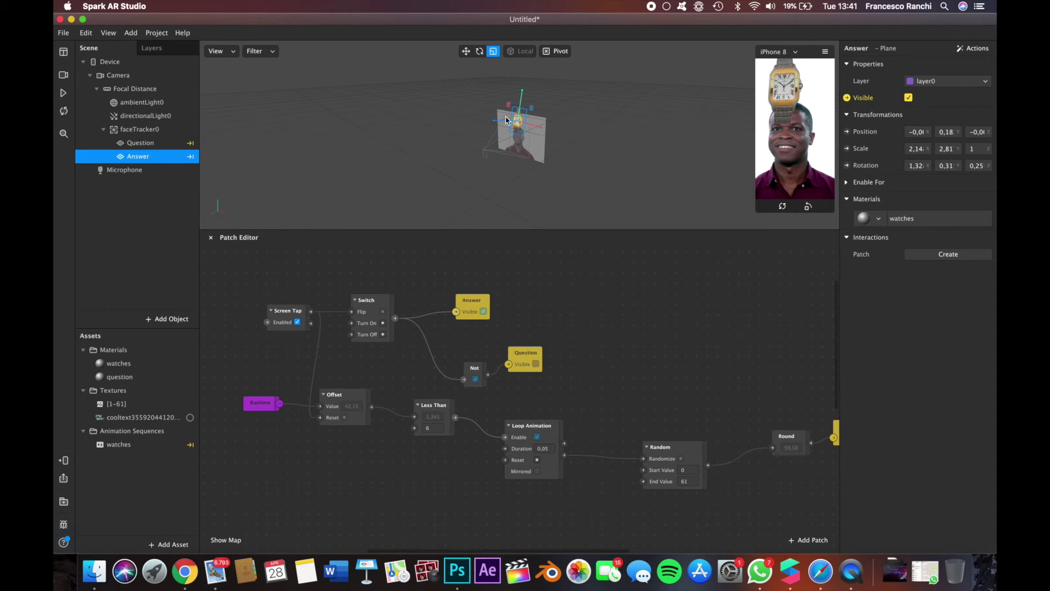
- Examine the scene head-on in orthographic and perspective projection, and restore the Bird's Eye view
left_click(538, 185)
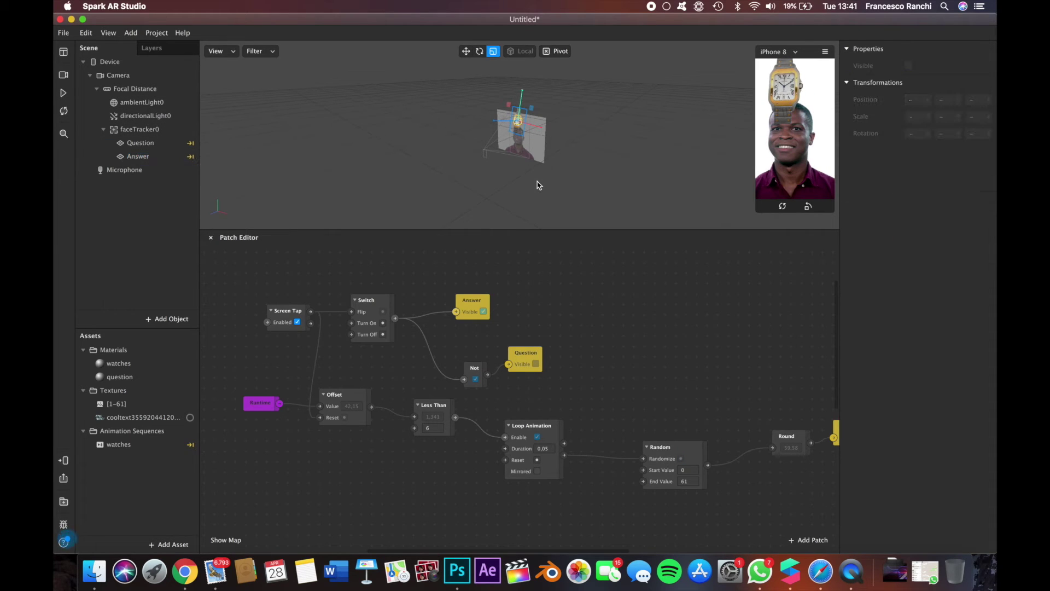
left_click(214, 50)
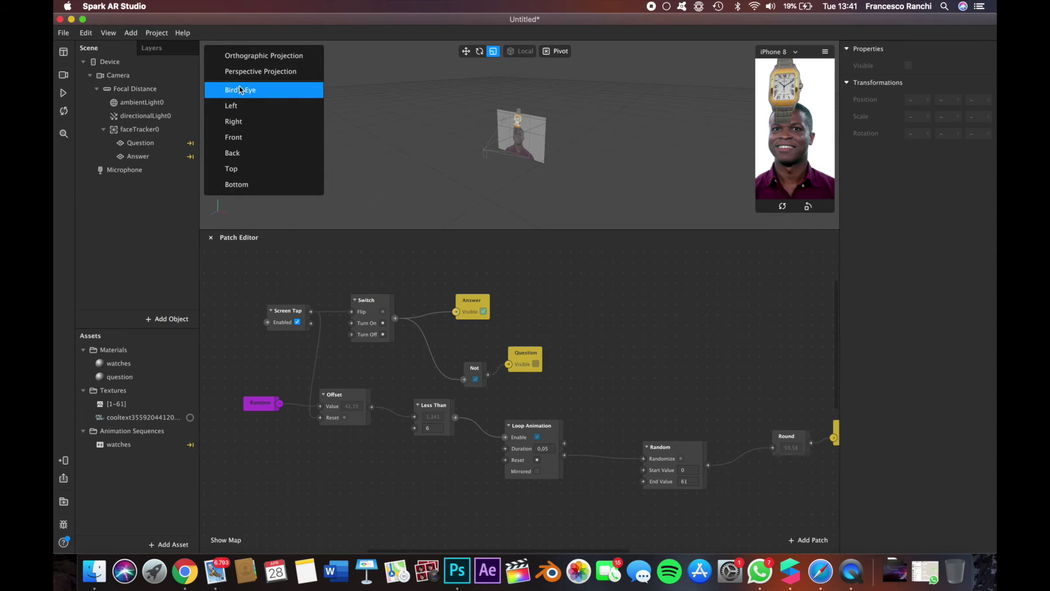
left_click(241, 89)
left_click(216, 50)
left_click(232, 121)
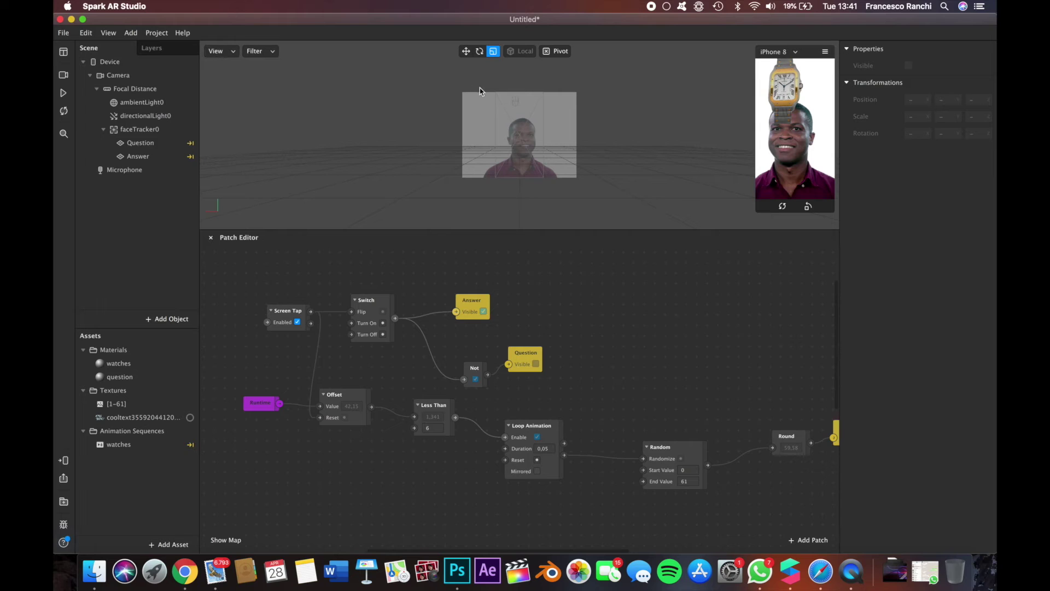
left_click(465, 52)
left_click(216, 50)
left_click(240, 57)
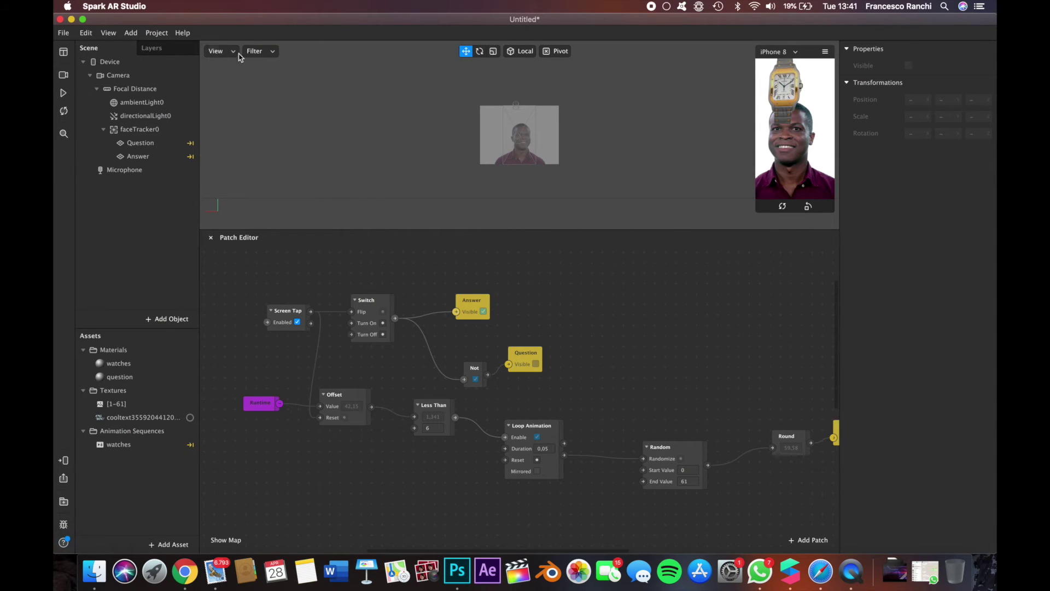
left_click(237, 54)
left_click(223, 74)
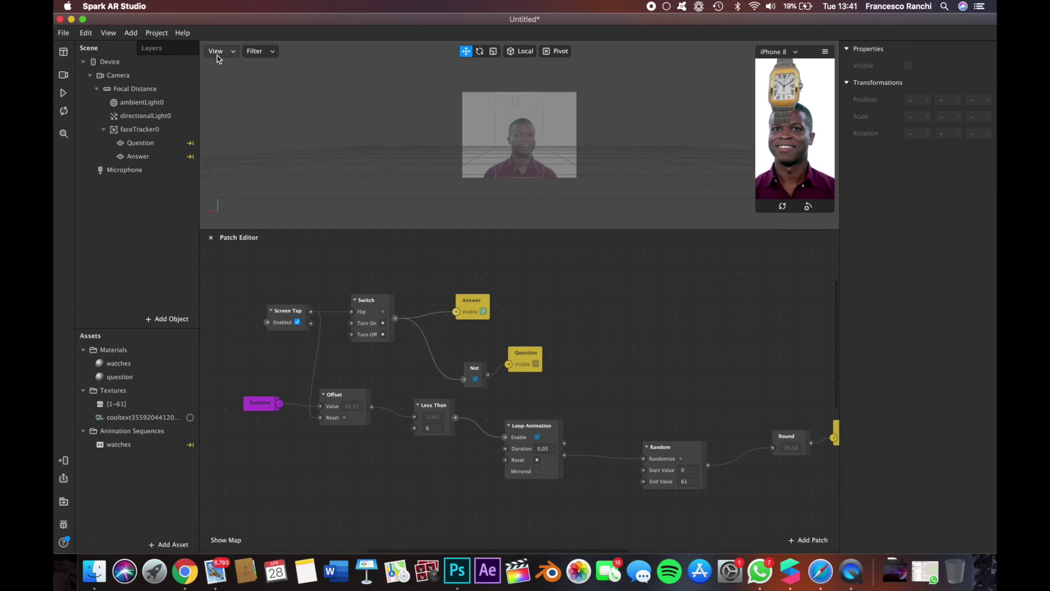
left_click(217, 51)
left_click(228, 86)
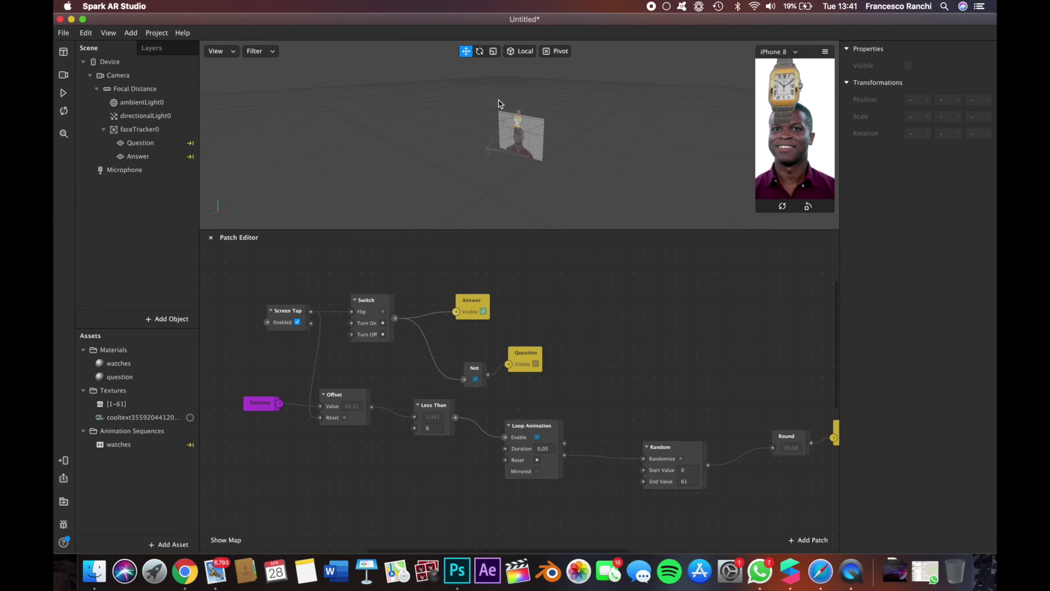
- Shift the Answer plane sideways to an X position of about 0.02 and play the preview to check its alignment
left_click(138, 144)
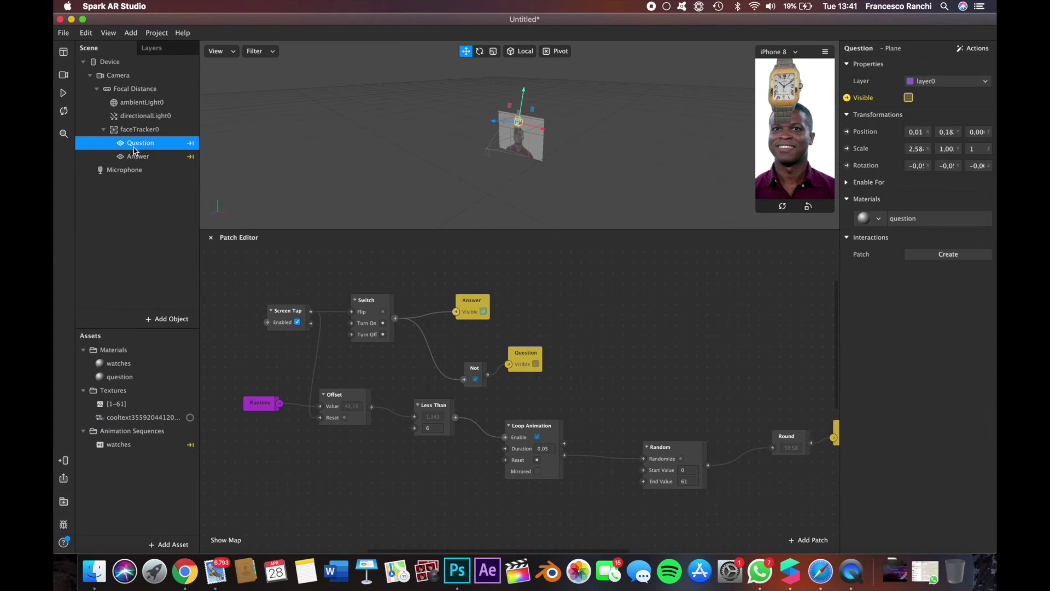
left_click(139, 157)
left_click_drag(542, 129, 543, 130)
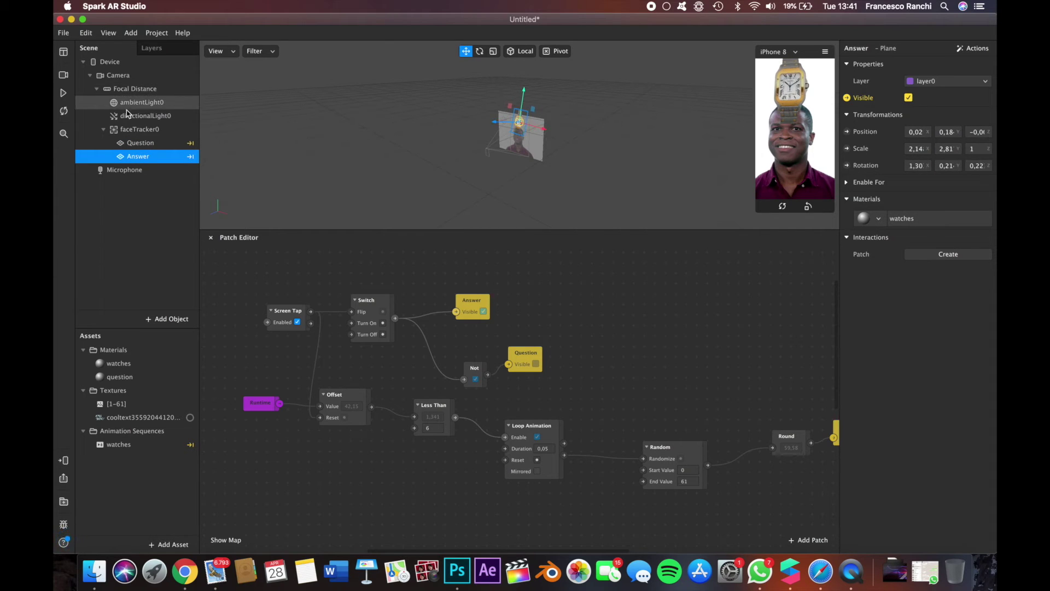
left_click(64, 95)
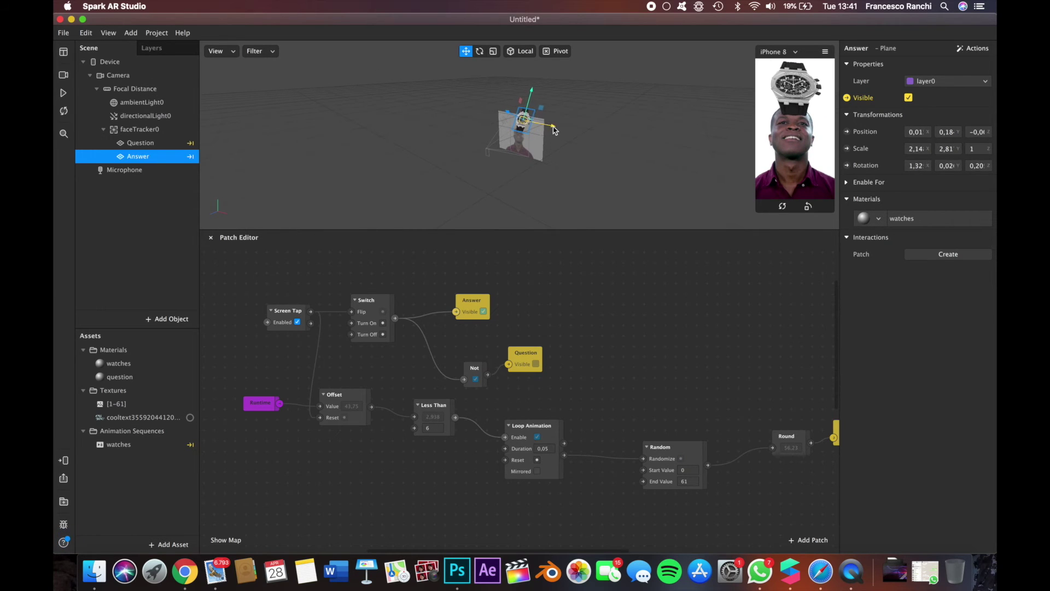
- Shrink the Answer plane to about 1.67 by 2.56, nudge its X position to about 0.01, and resume the preview
left_click(480, 51)
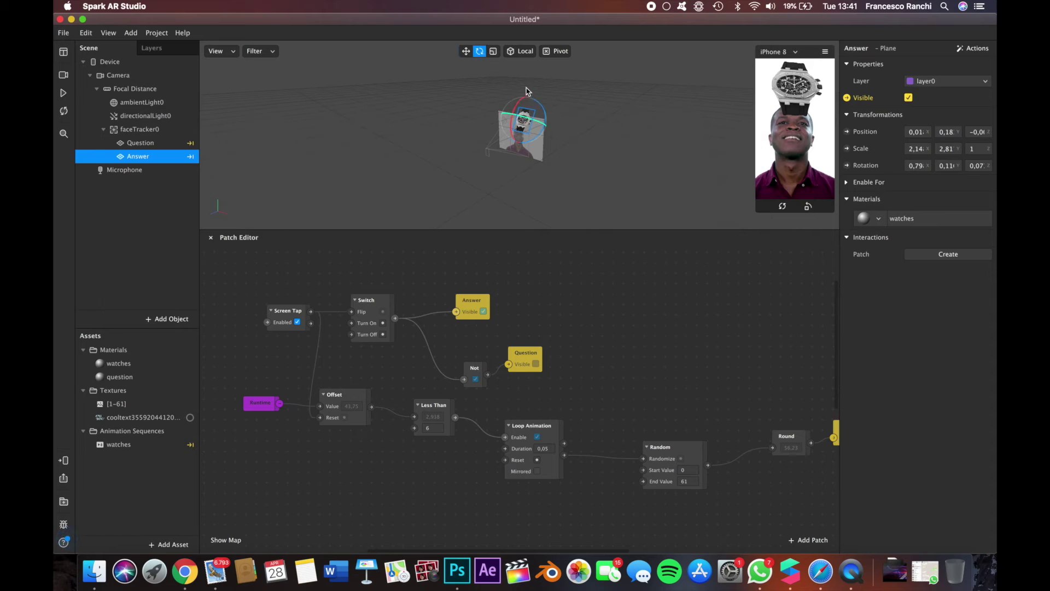
left_click(494, 51)
left_click_drag(554, 129, 545, 130)
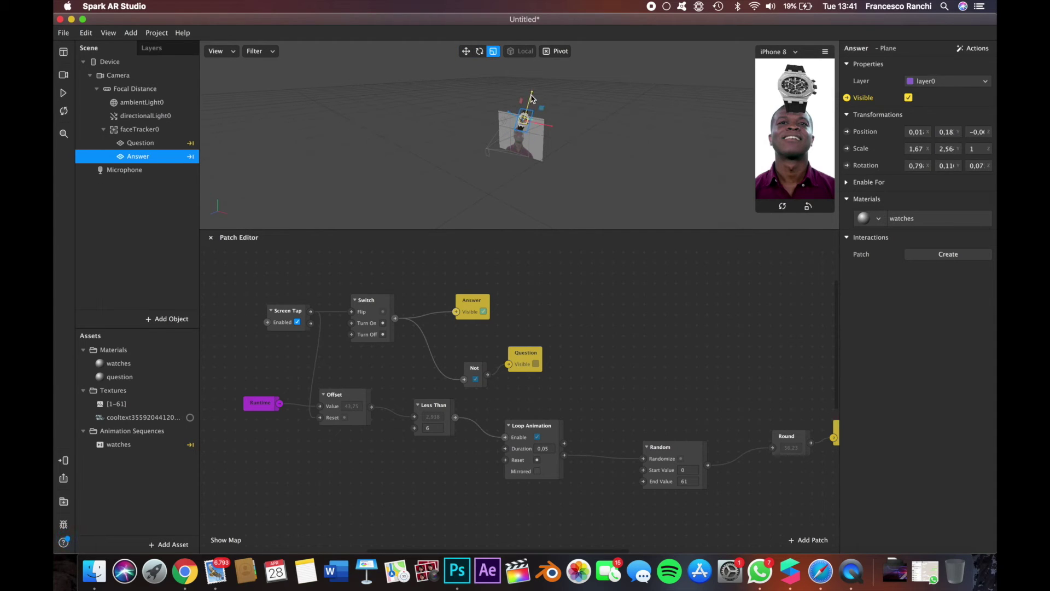
key("w")
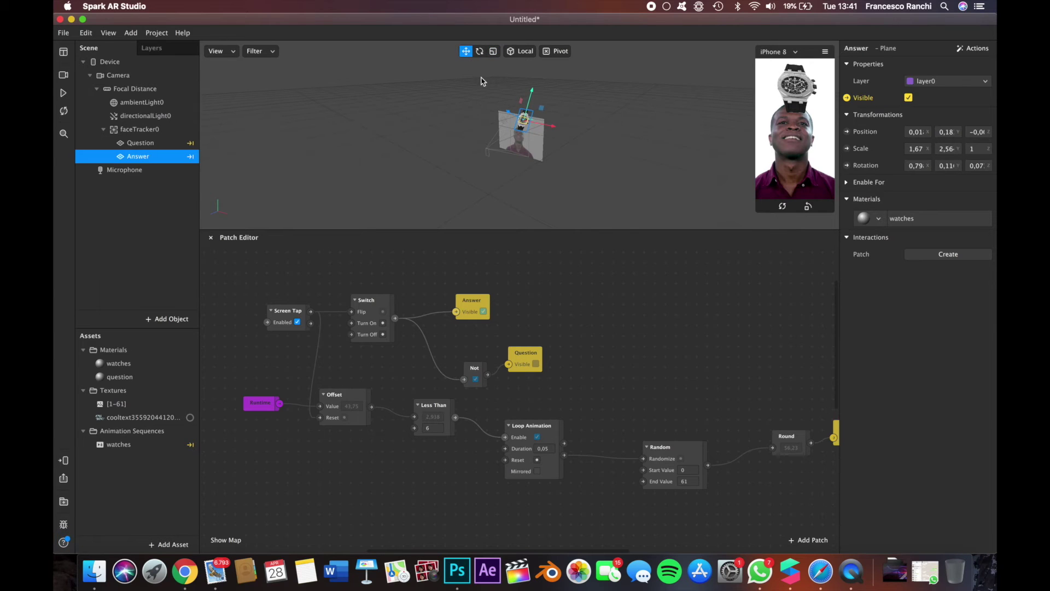
left_click_drag(552, 128, 553, 127)
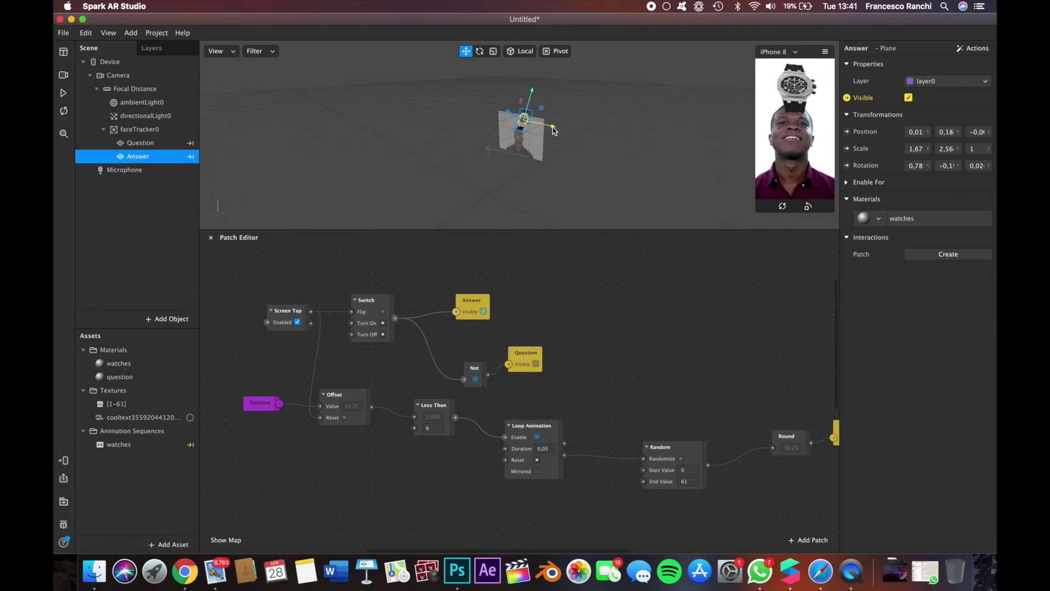
left_click(64, 94)
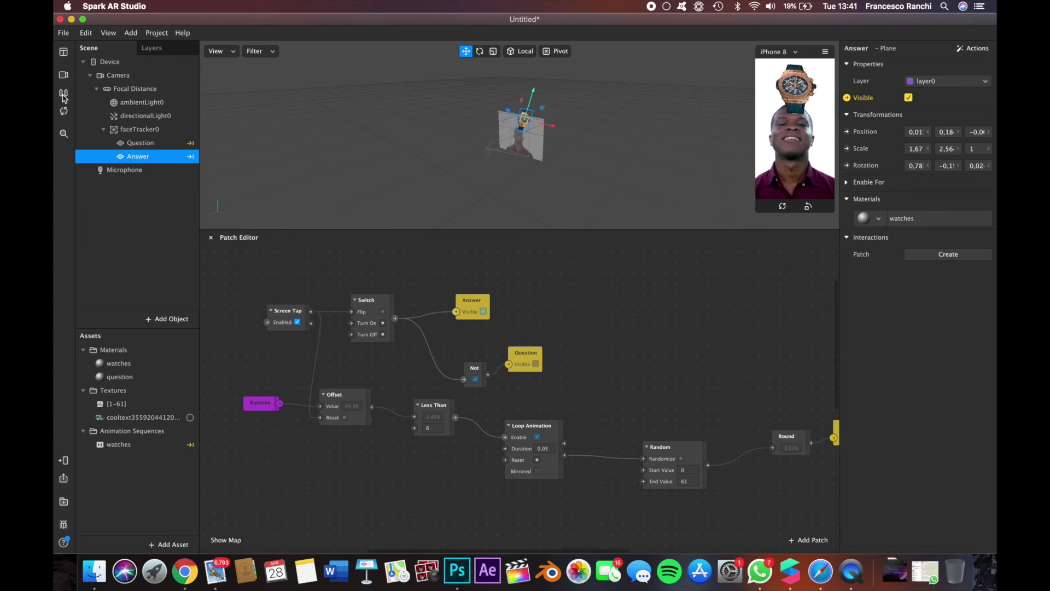
- Pause the preview on a watch and reposition the Answer plane to about 0.00 in X and 0.20 in Y
left_click(64, 94)
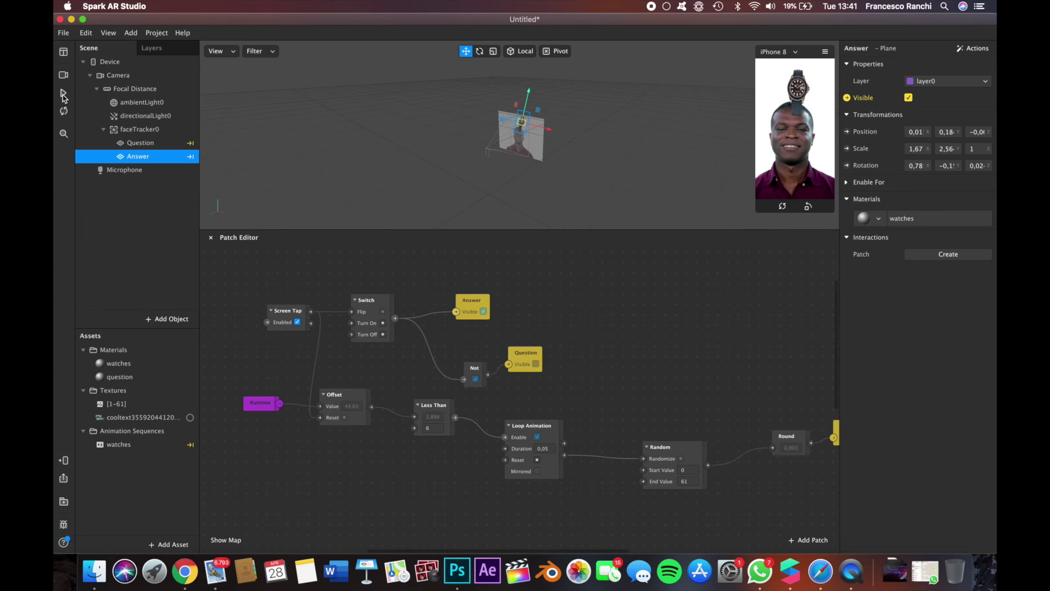
left_click(551, 135)
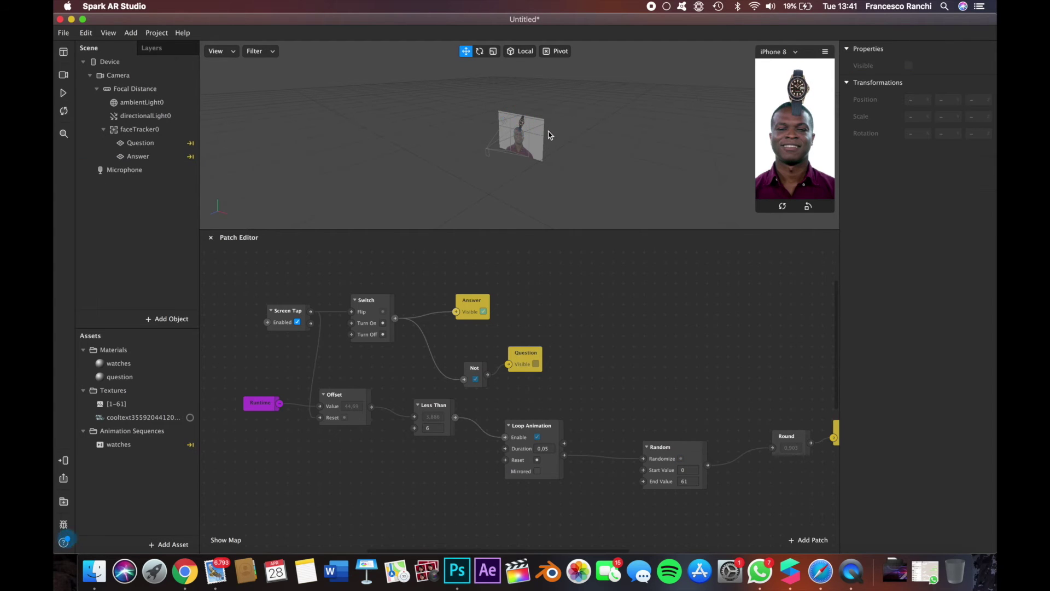
left_click(121, 159)
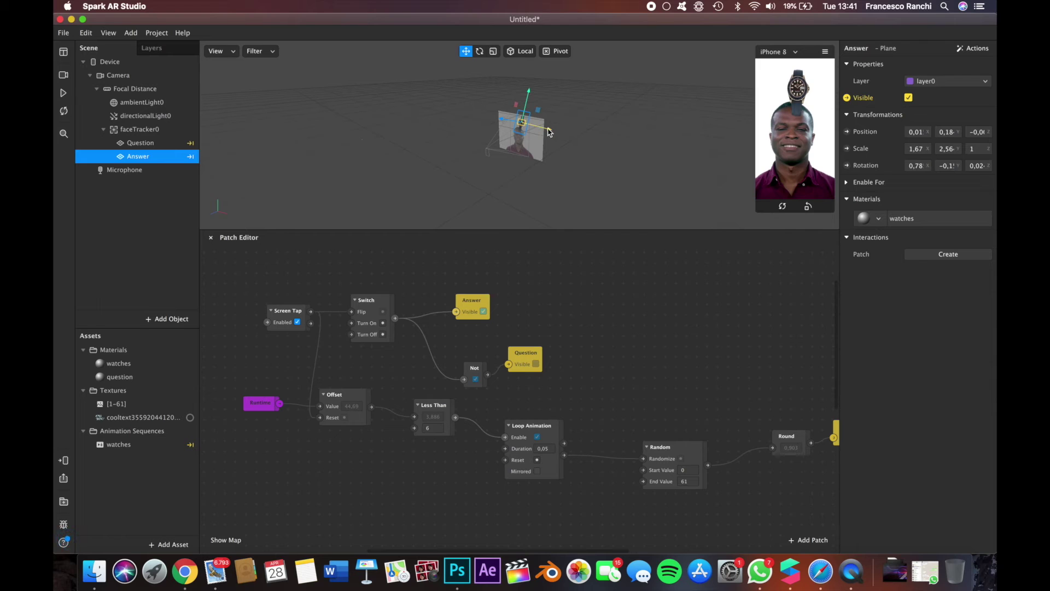
left_click_drag(548, 129, 547, 129)
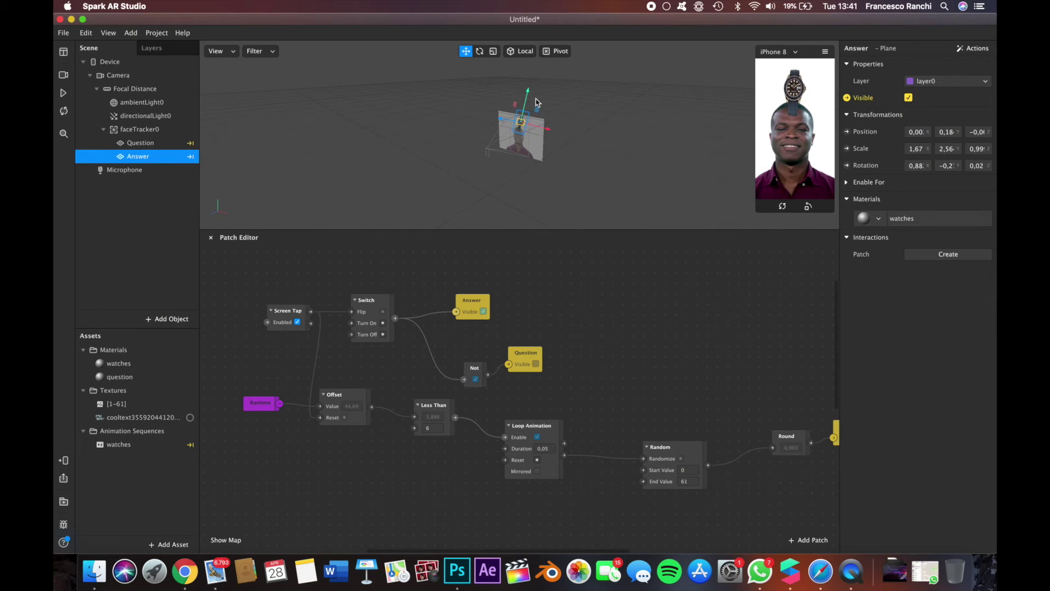
left_click_drag(528, 93, 529, 87)
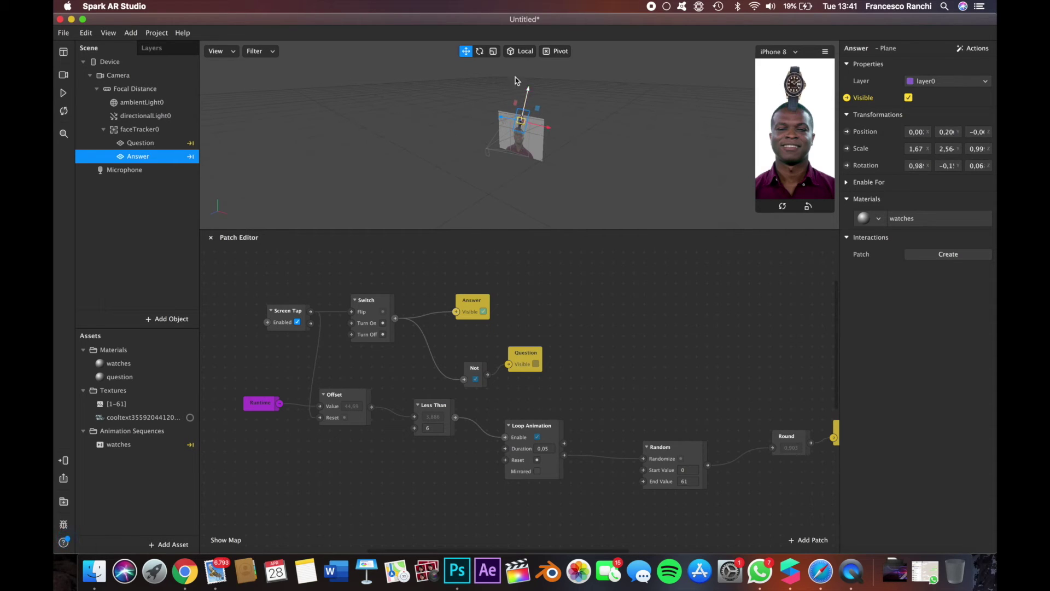
- Widen the Answer plane to an X scale of about 1.95 and resume the preview
left_click(480, 52)
left_click(494, 51)
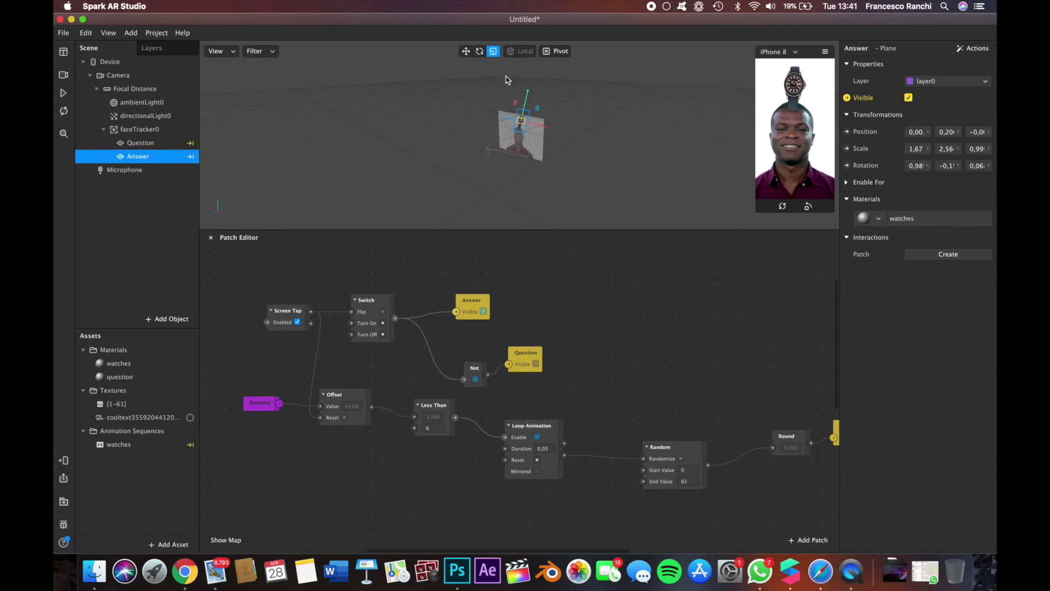
left_click_drag(547, 130, 554, 131)
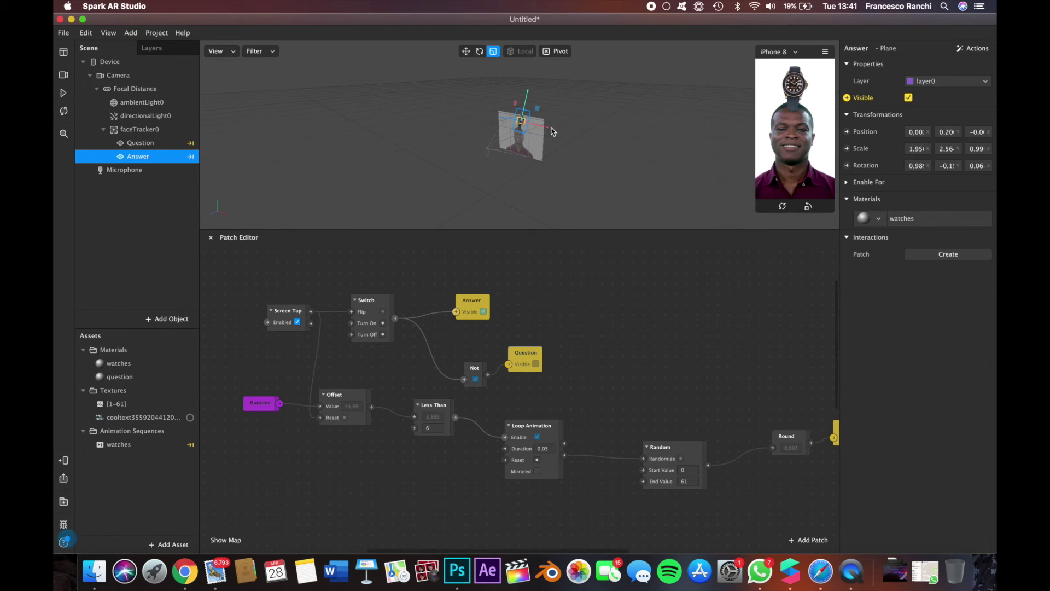
left_click(63, 96)
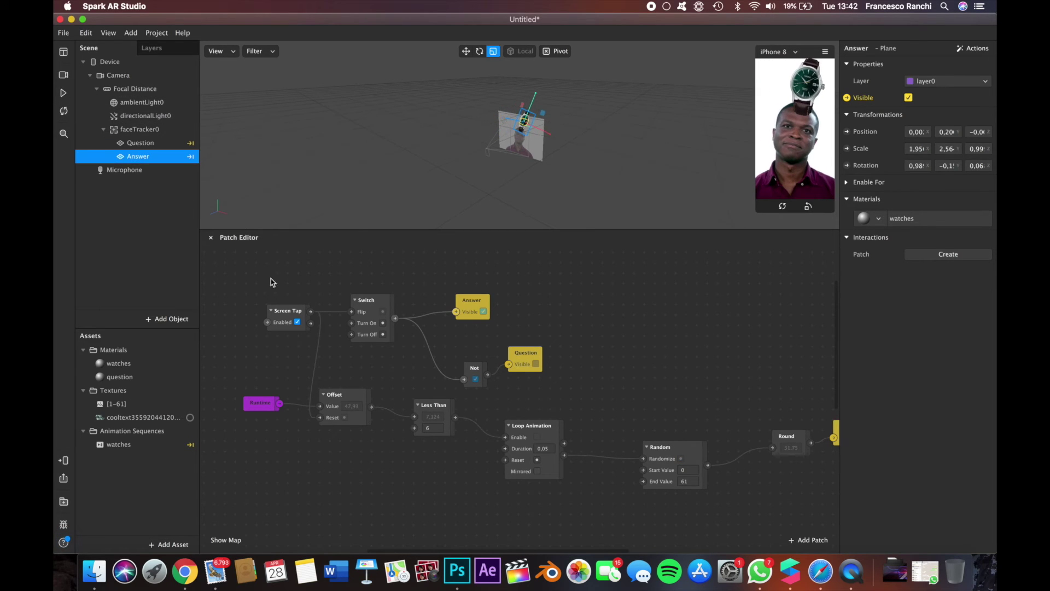
left_click_drag(564, 455, 604, 367)
type("con")
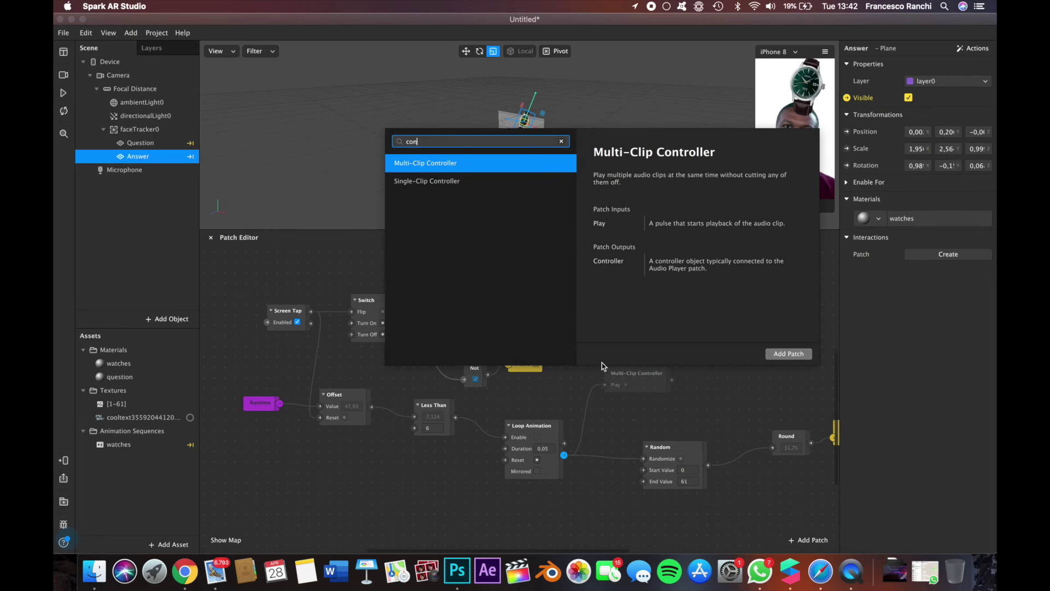
key("BackSpace")
key("BackSpace")
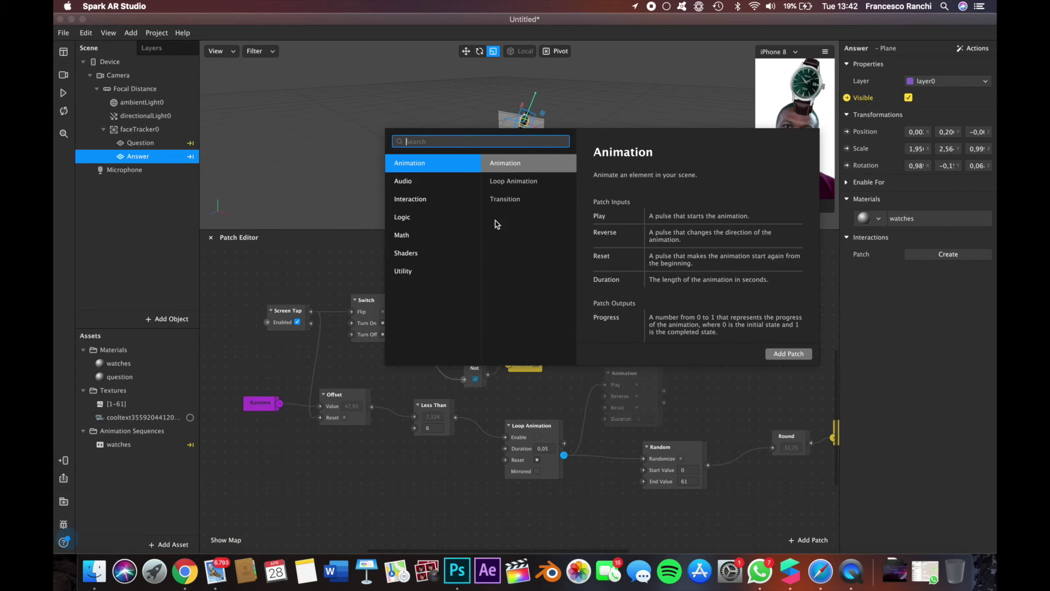
left_click(429, 272)
scroll(497, 250, "down", 2)
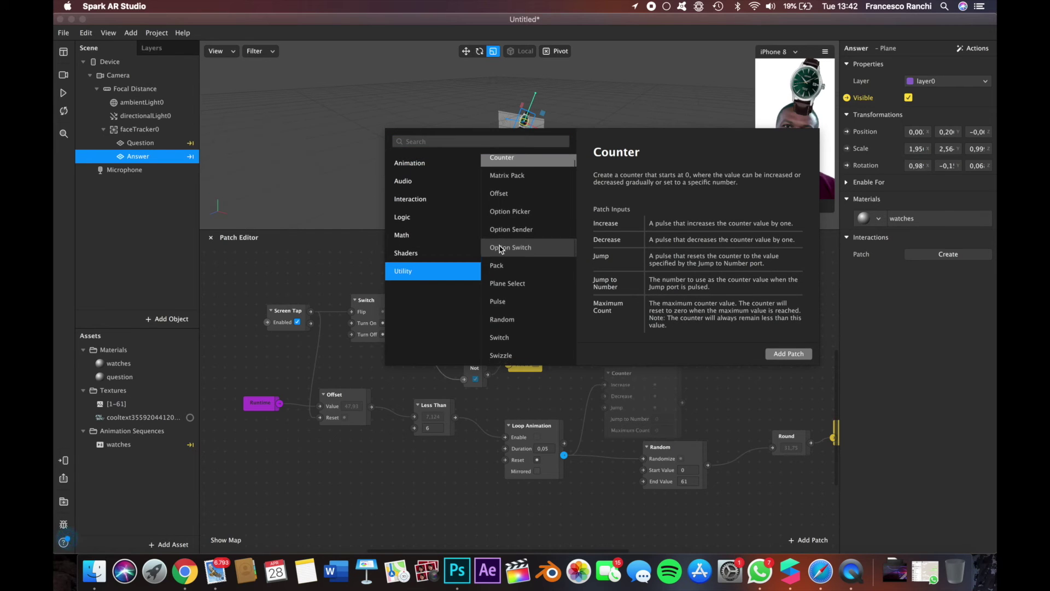
left_click(421, 253)
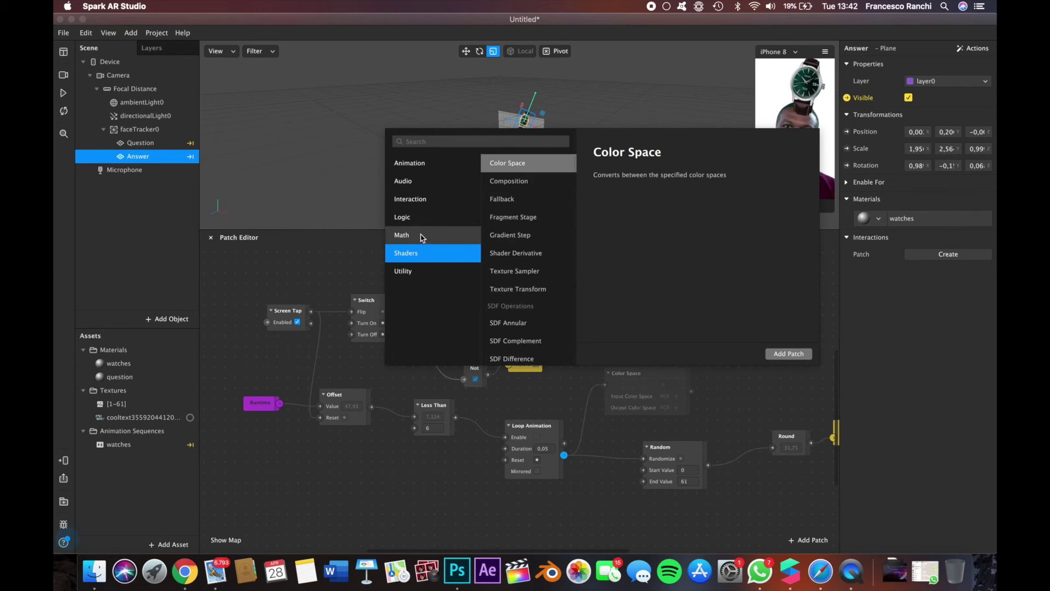
left_click(421, 236)
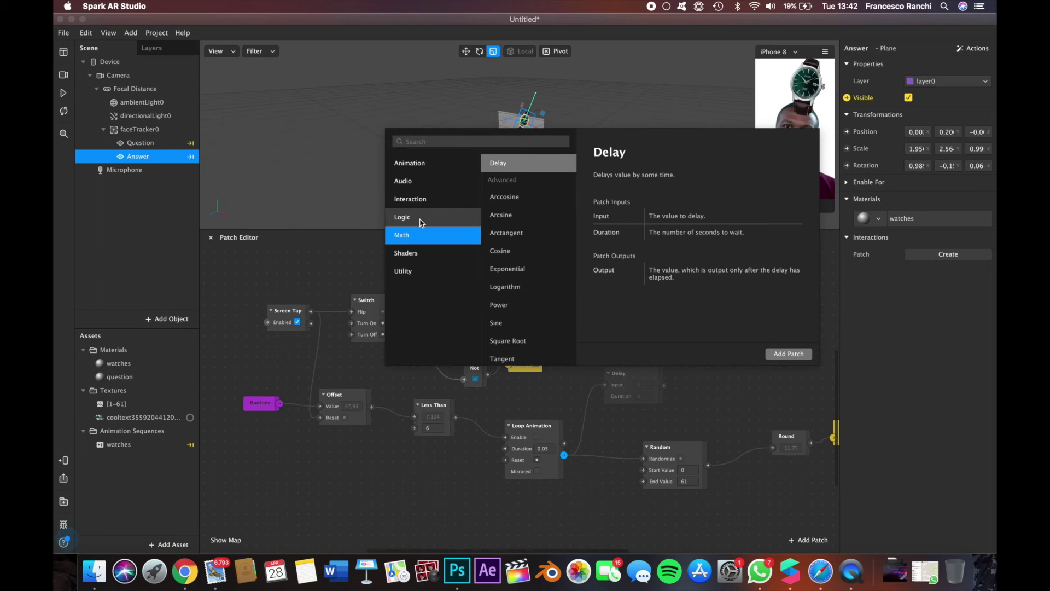
left_click(421, 218)
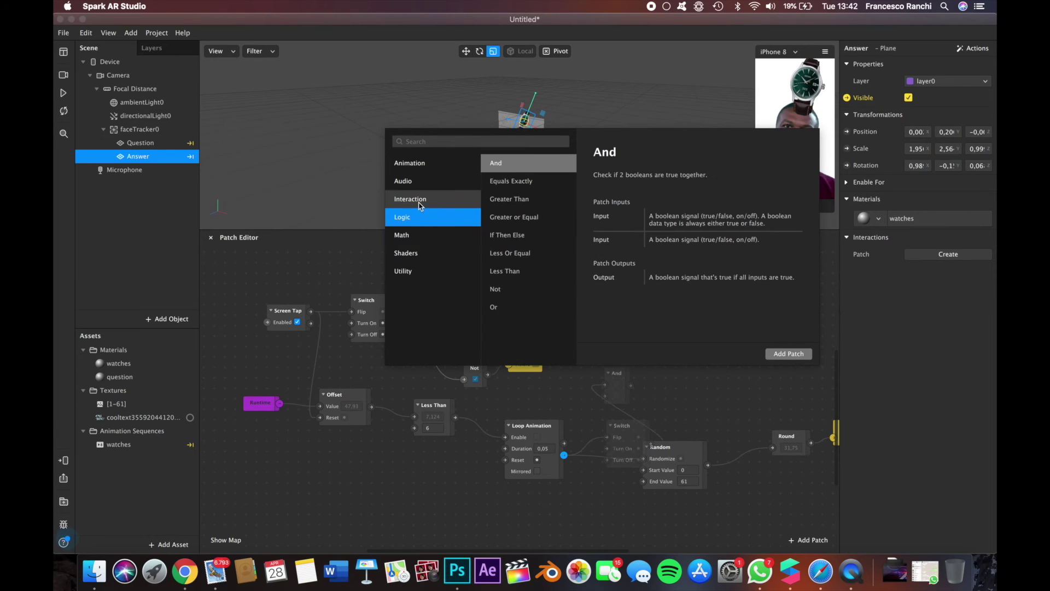
left_click(421, 199)
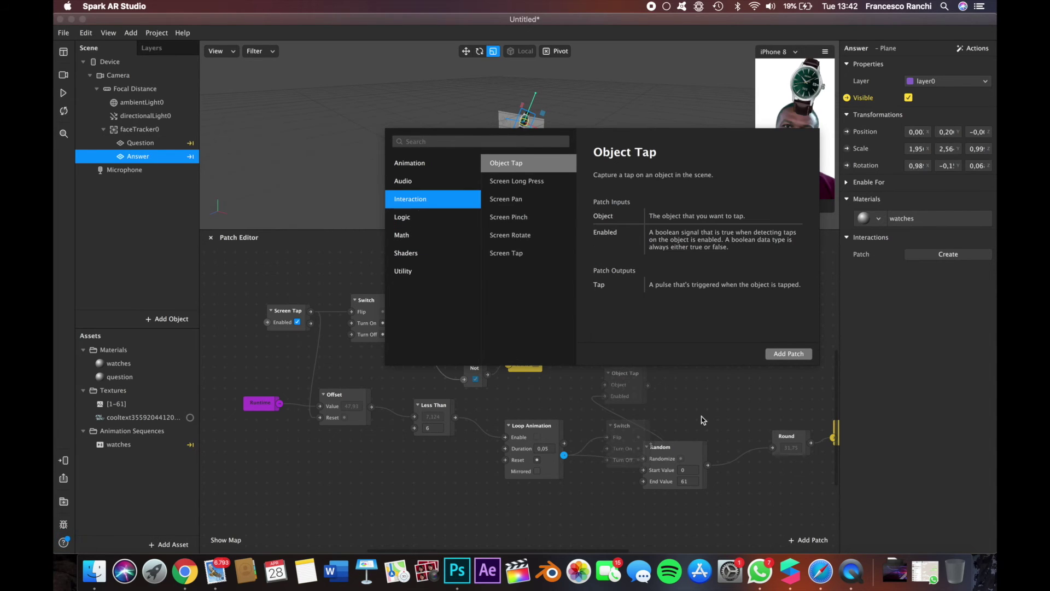
left_click(736, 410)
- Play the preview and tap its screen repeatedly to test the swap between the question and the resized random watches
scroll(715, 338, "right", 5)
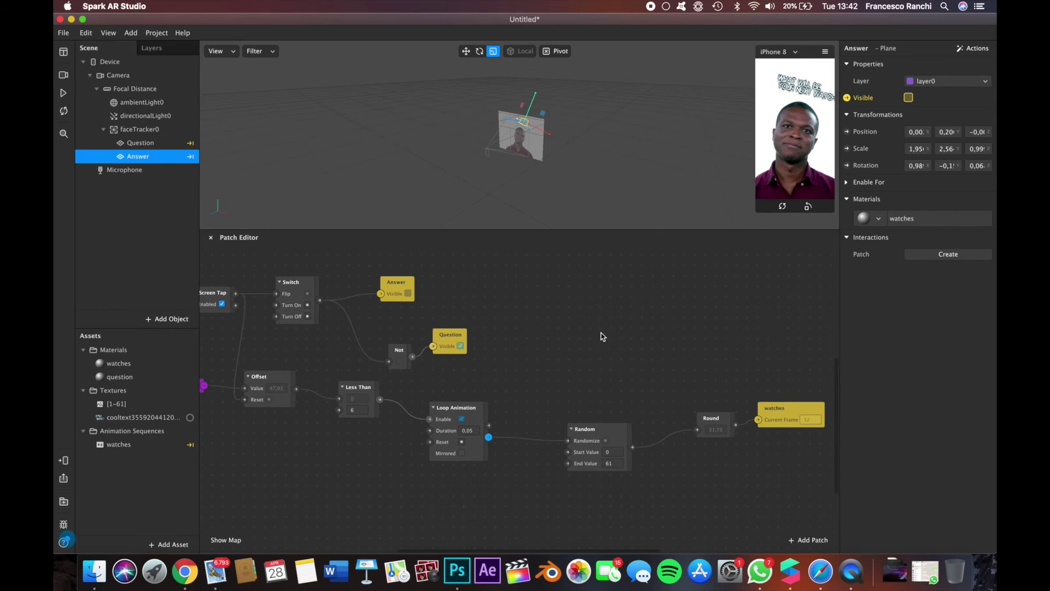
left_click(463, 419)
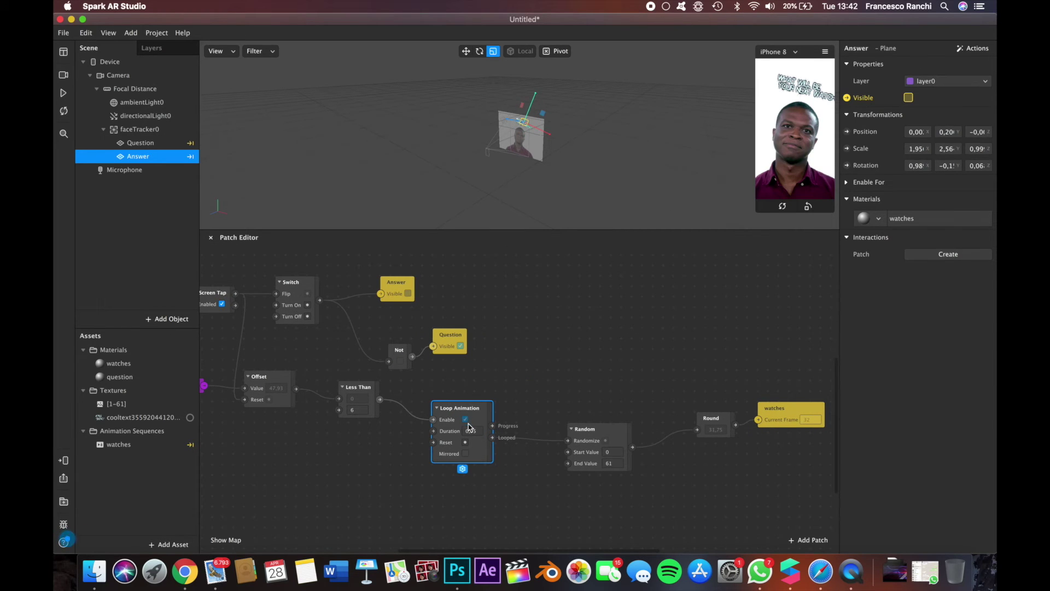
scroll(725, 328, "right", 3)
left_click(802, 160)
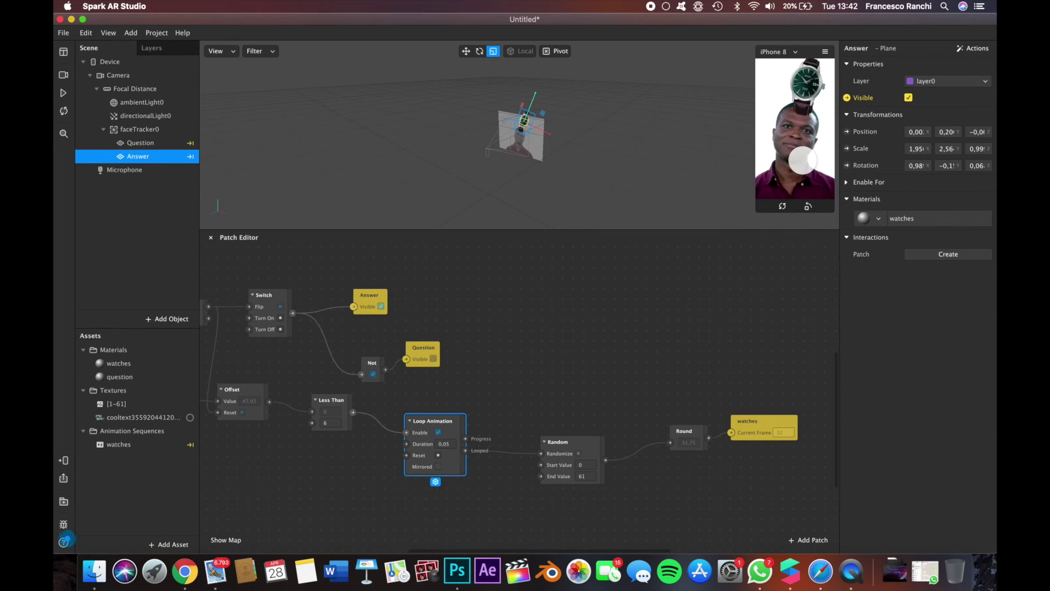
left_click(64, 94)
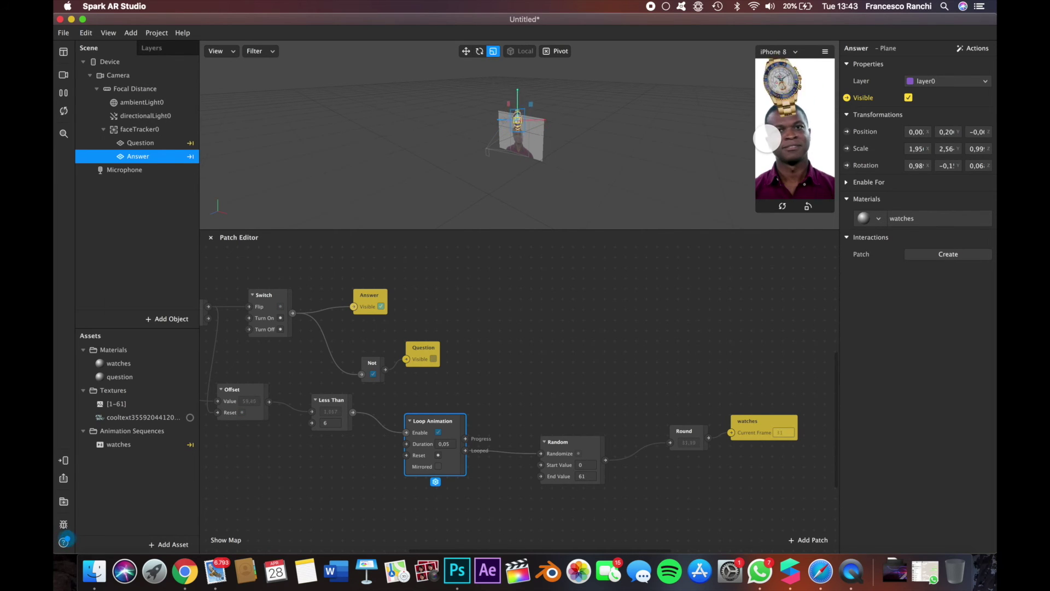
left_click(786, 127)
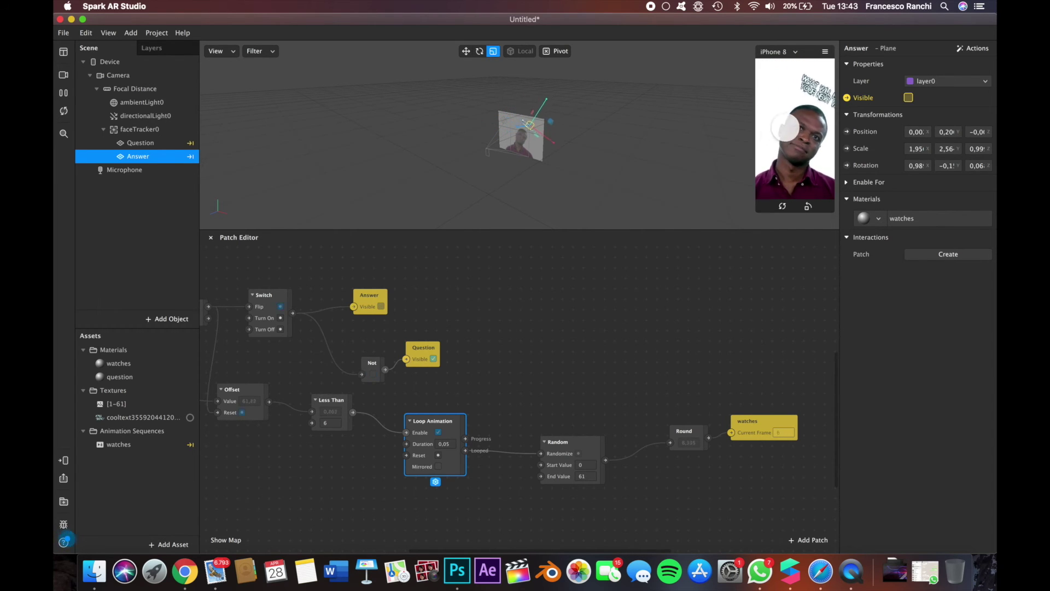
left_click(792, 124)
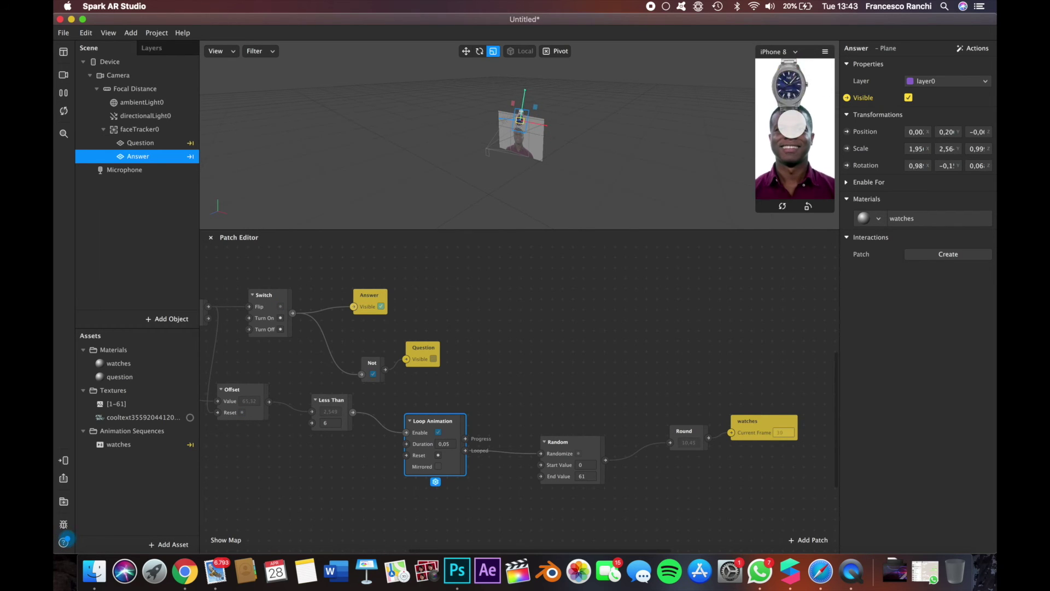
left_click(792, 124)
left_click(792, 124)
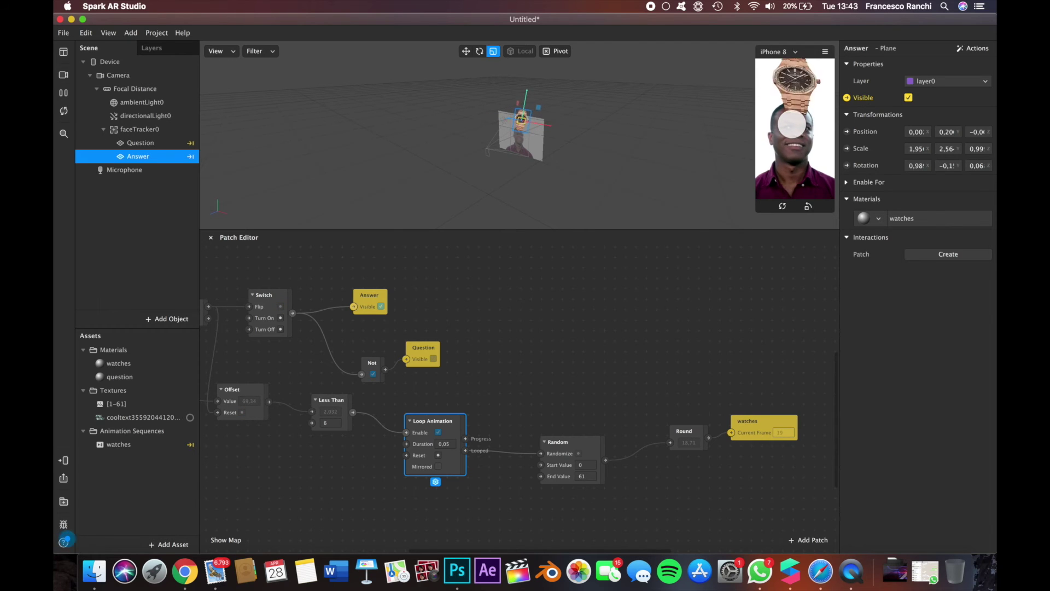
left_click(792, 123)
left_click(792, 124)
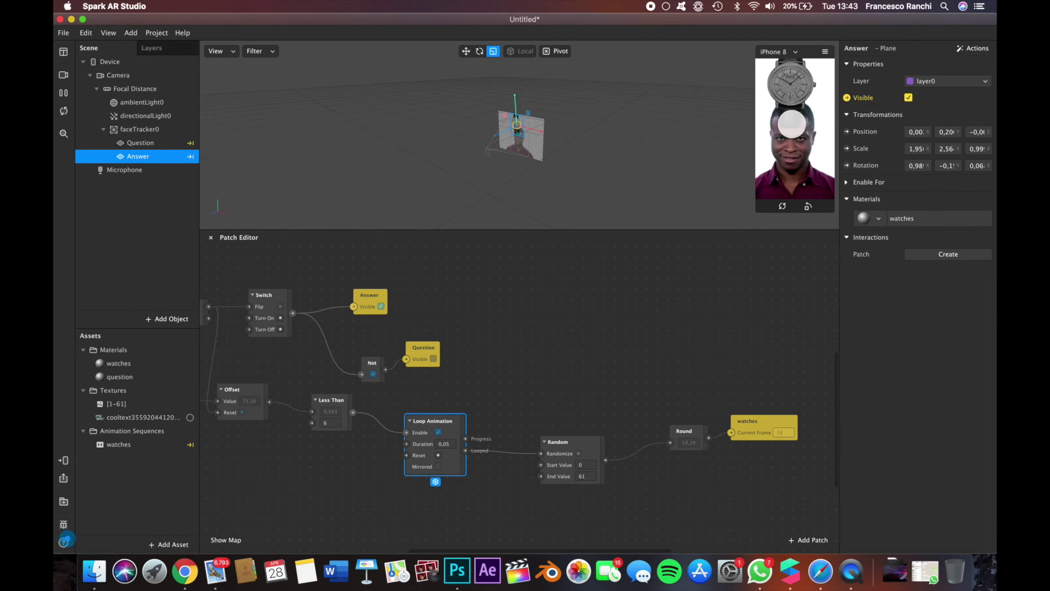
left_click(793, 124)
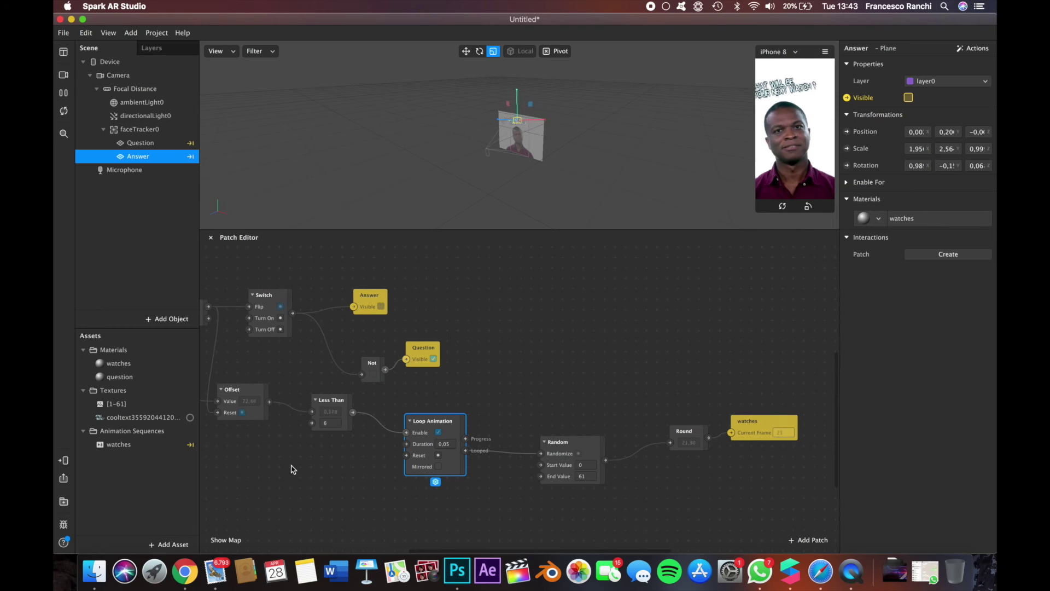
- Review the effect's upload requirements, including file size details, Face Tracking and Touch Gestures capabilities and compression, and close without uploading
left_click(64, 479)
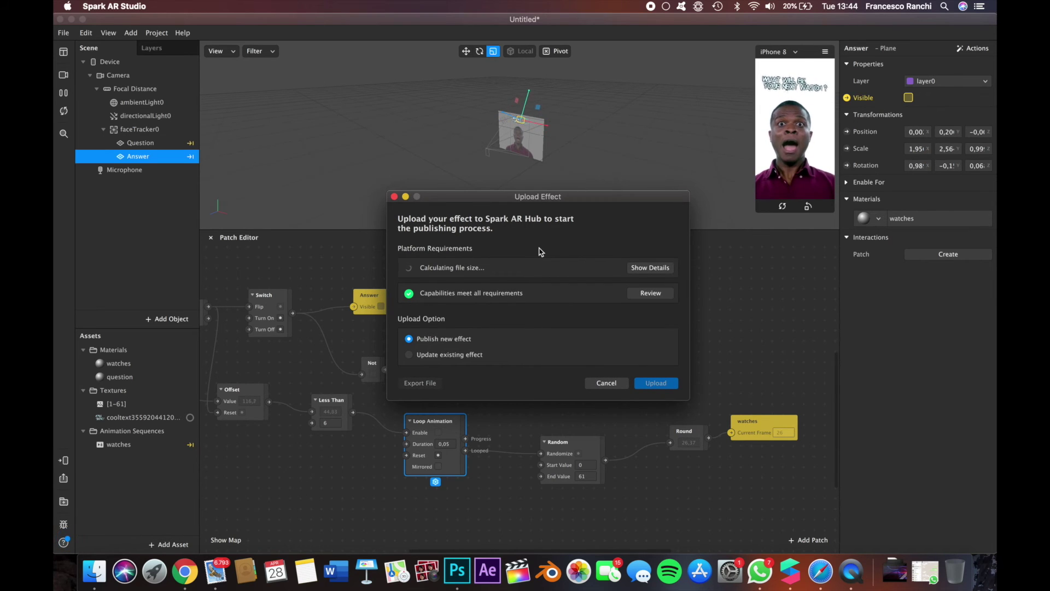
left_click(665, 267)
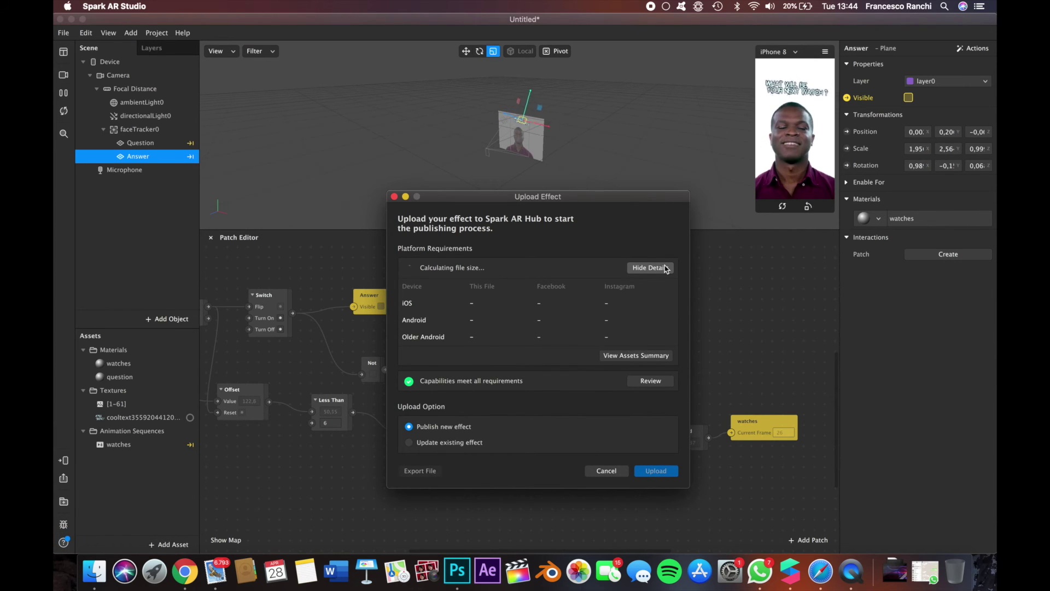
left_click(661, 381)
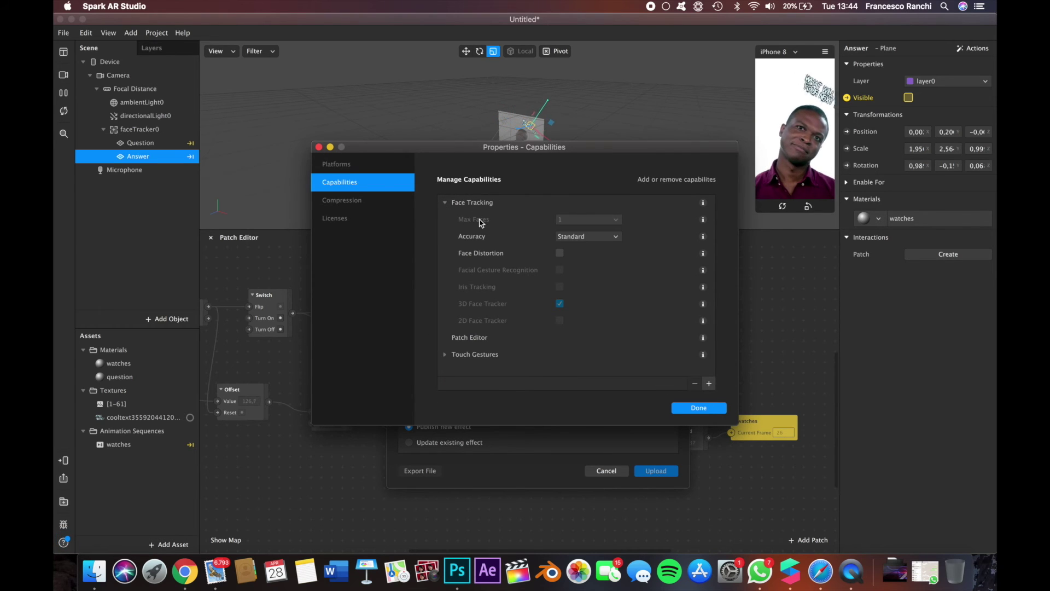
left_click(569, 238)
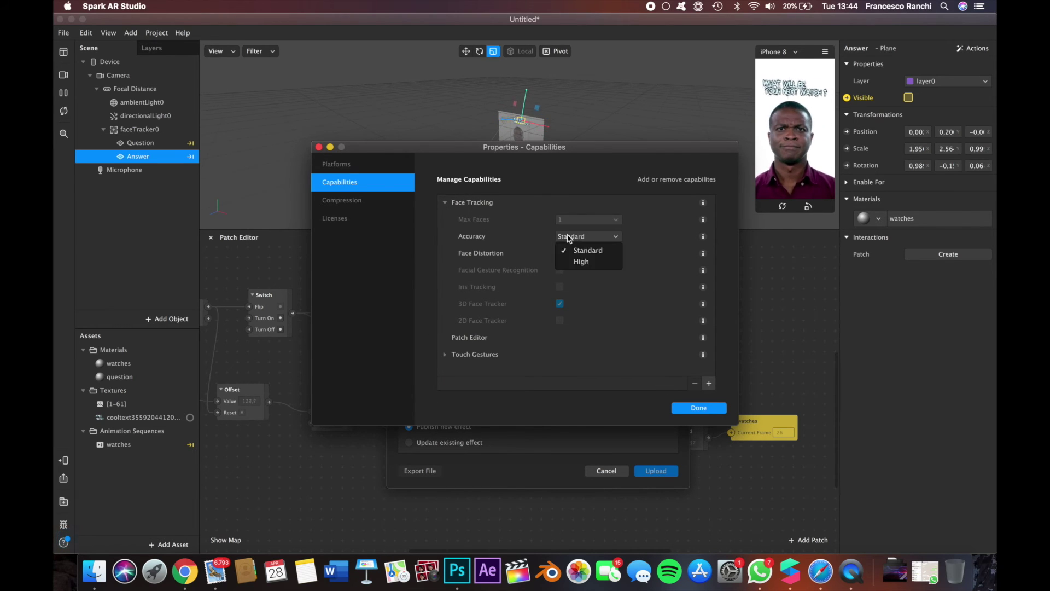
left_click(538, 255)
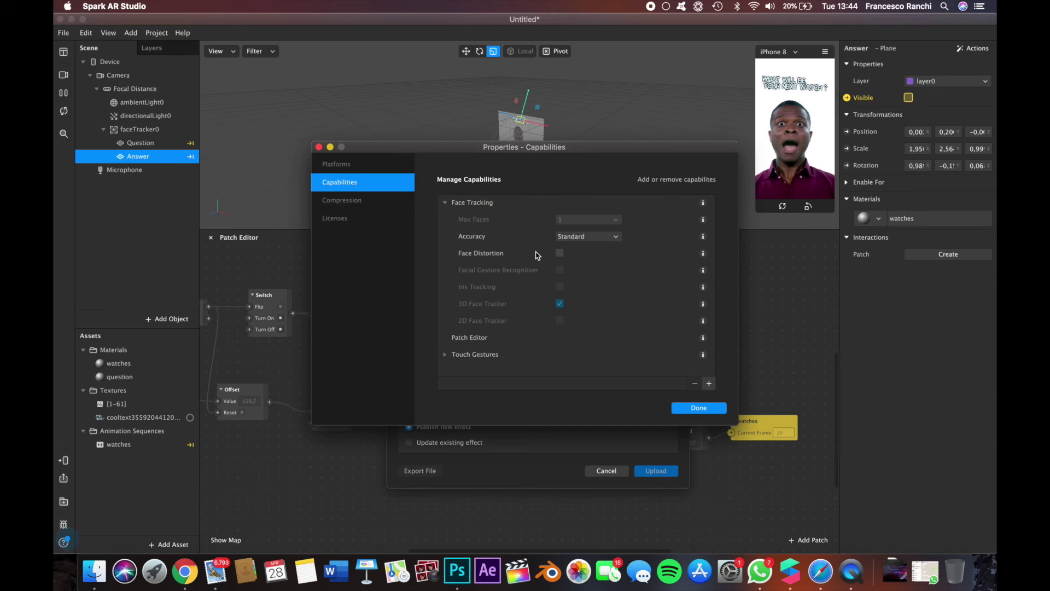
left_click(453, 359)
left_click(446, 354)
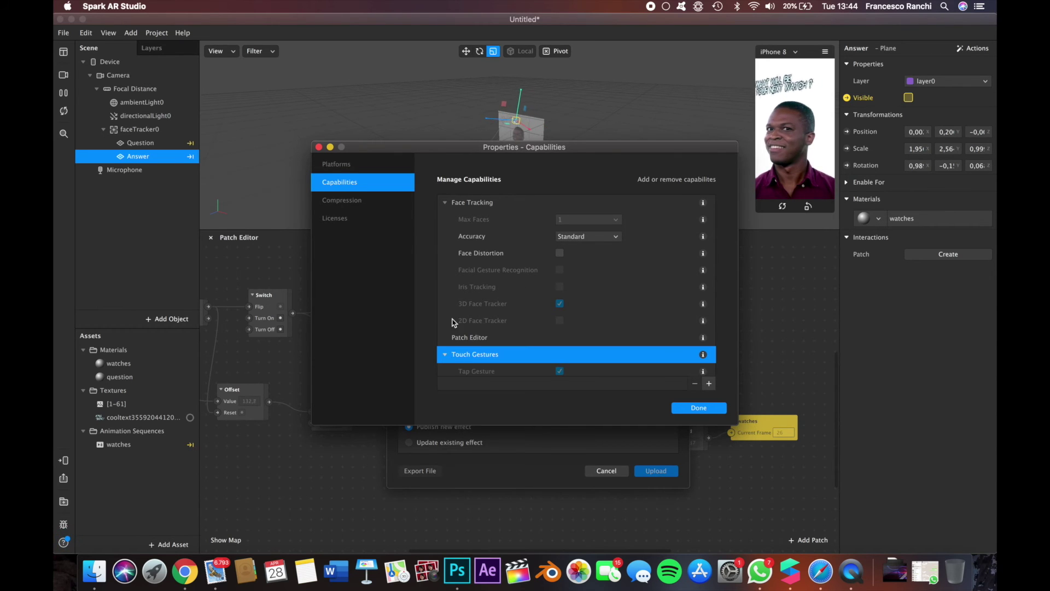
scroll(452, 323, "down", 3)
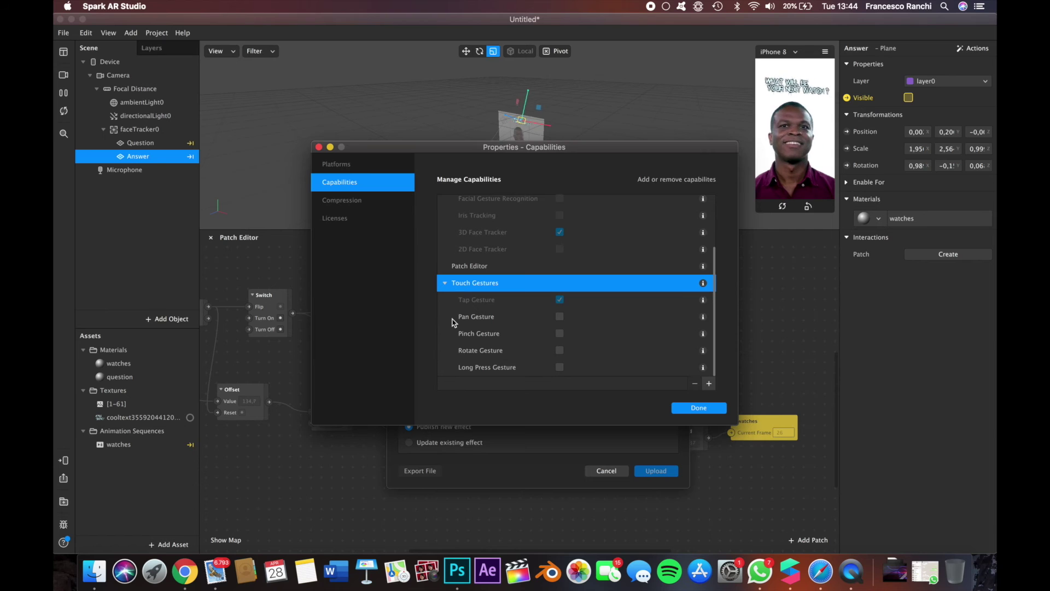
left_click(374, 202)
left_click(629, 407)
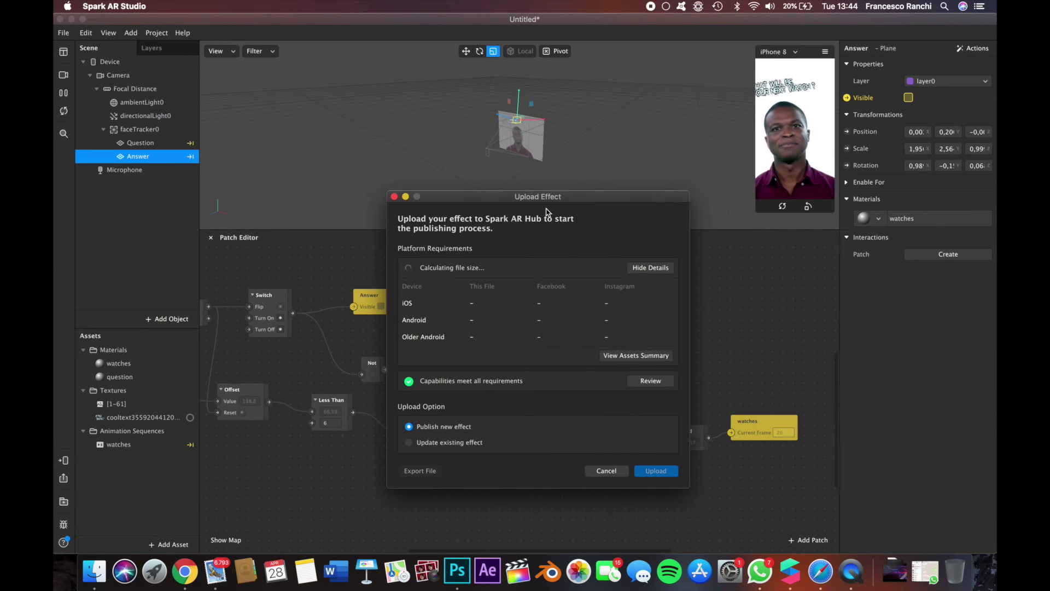
left_click(319, 363)
scroll(370, 362, "left", 4)
scroll(370, 362, "up", 2)
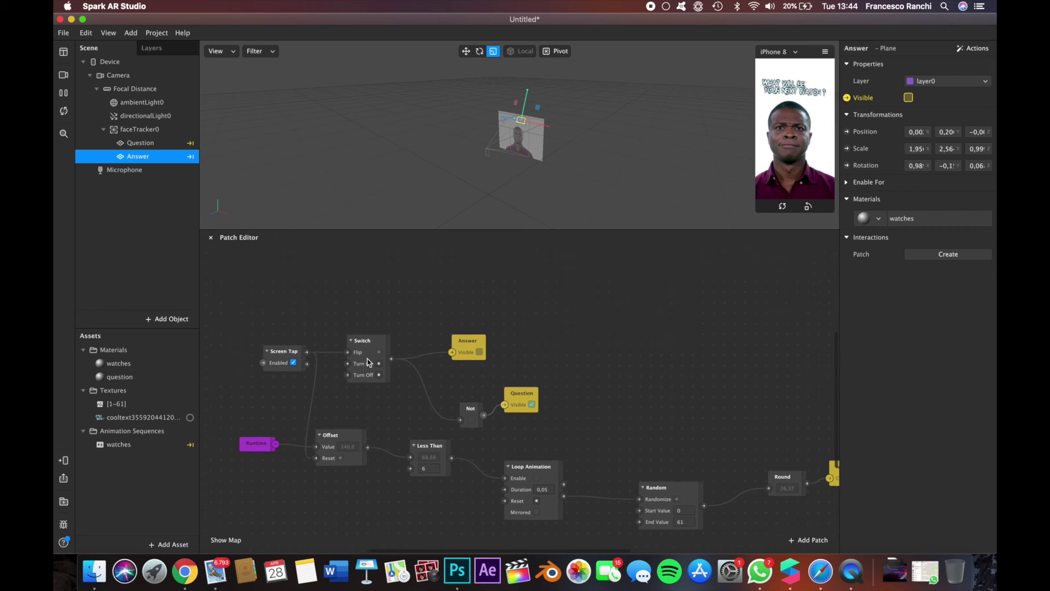
scroll(369, 363, "up", 2)
left_click(284, 377)
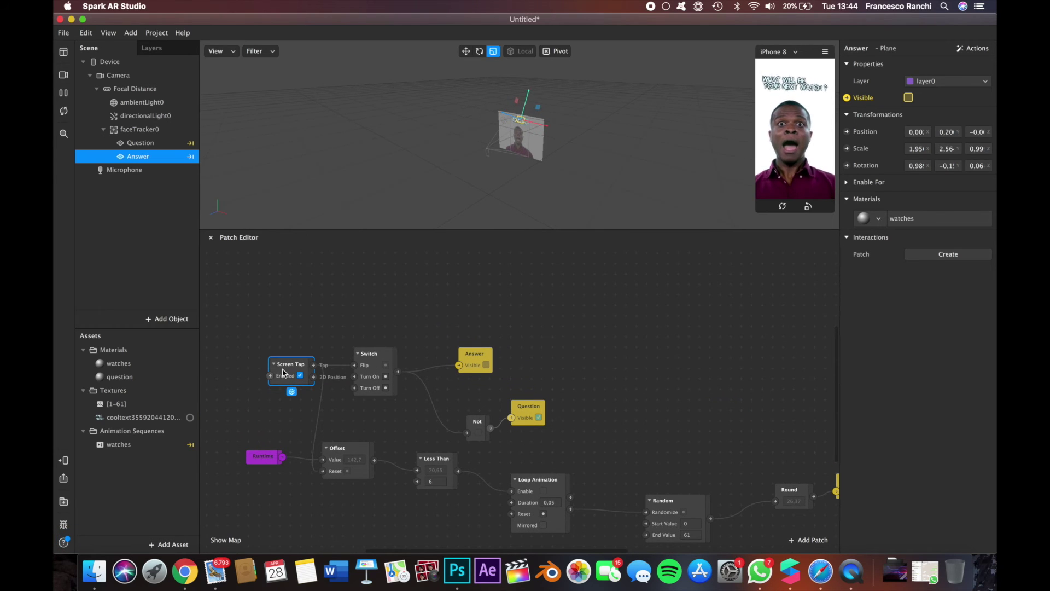
left_click(292, 392)
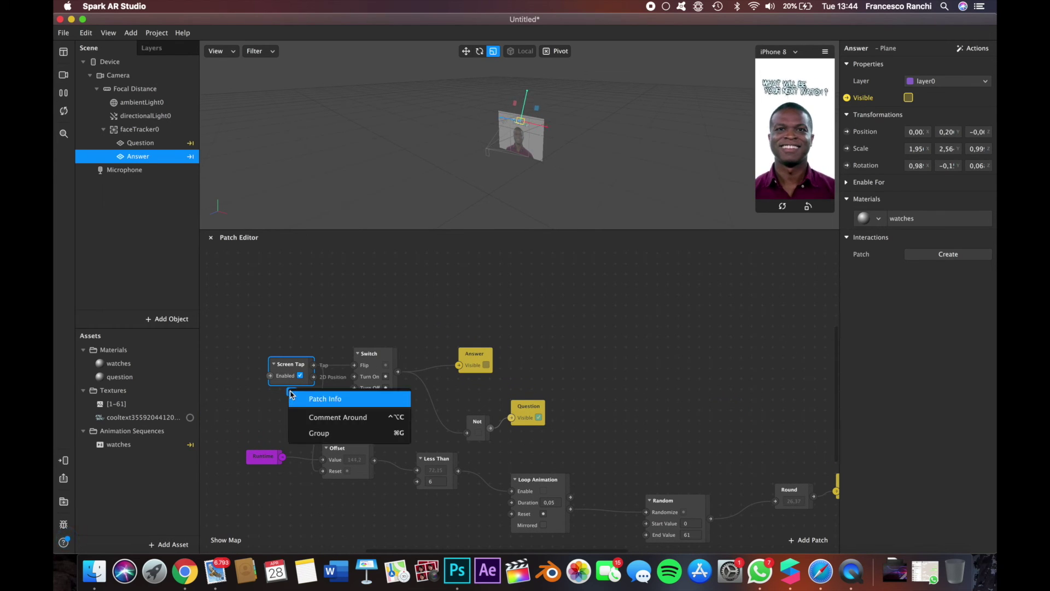
left_click(271, 416)
left_click(285, 374)
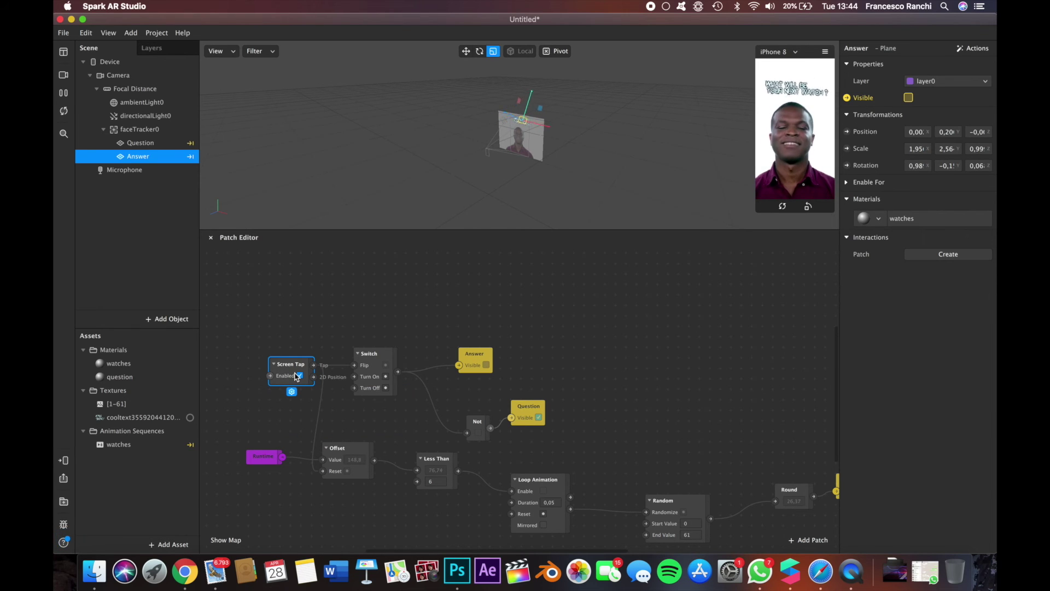
- Search the patch library for "face" and "eye" triggers and add an Eyebrows Raised patch above the Screen Tap patch
right_click(296, 339)
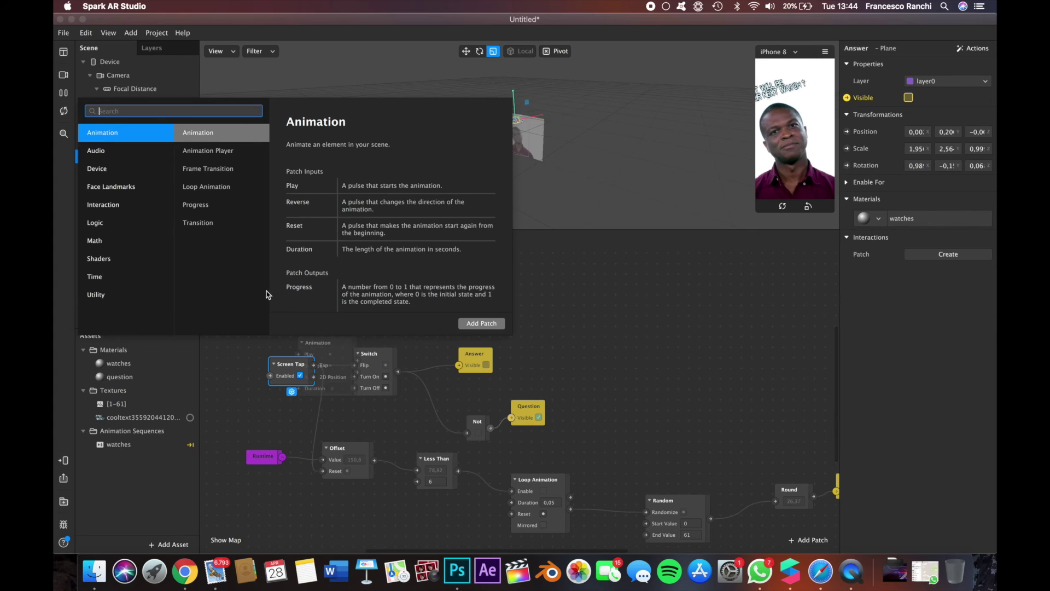
type("face")
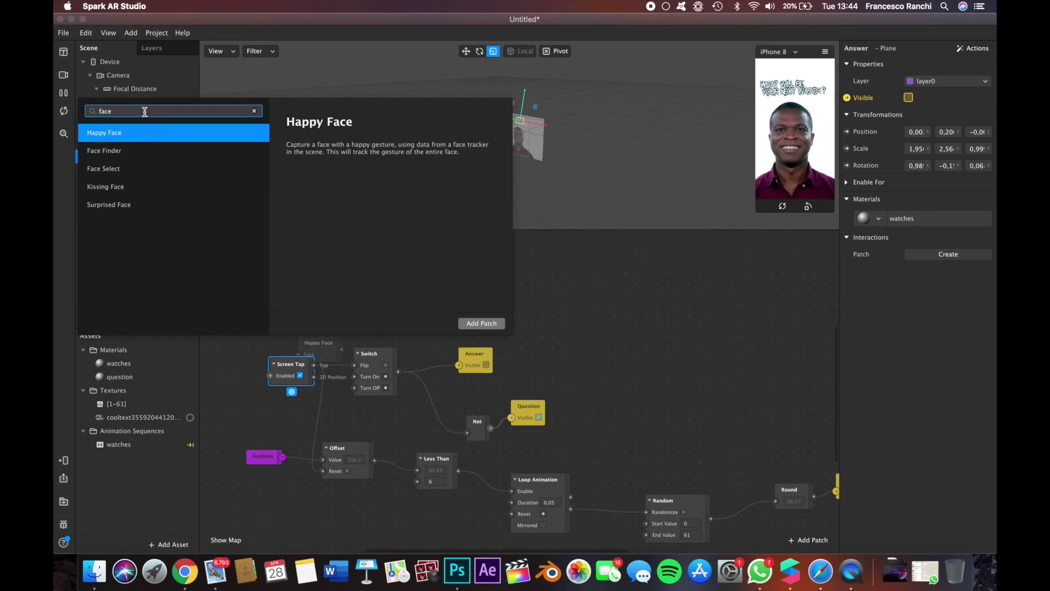
key("BackSpace")
key("BackSpace")
key("BackSpace")
type("eye")
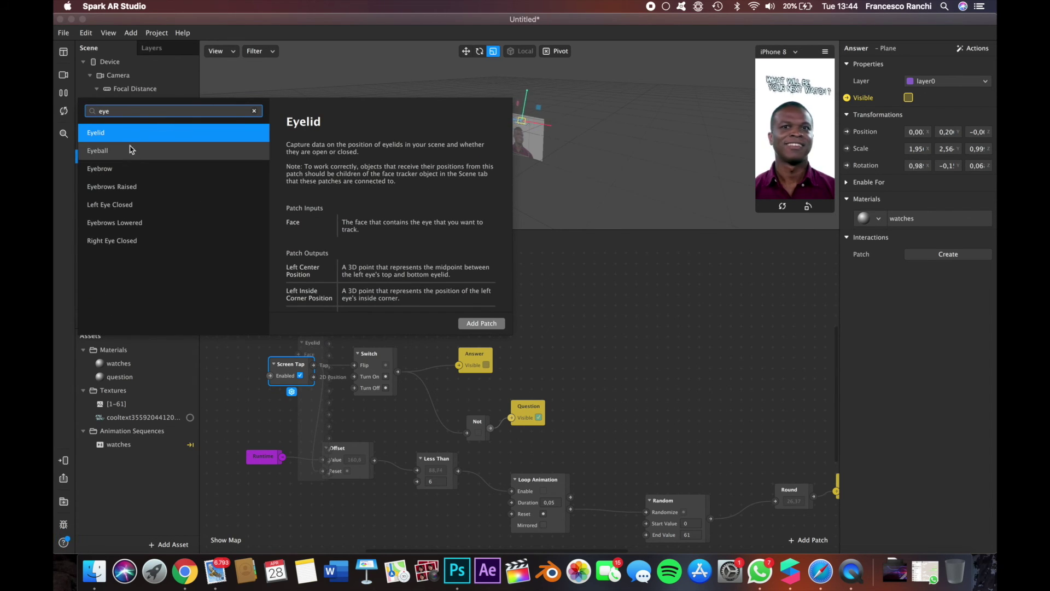
left_click(131, 171)
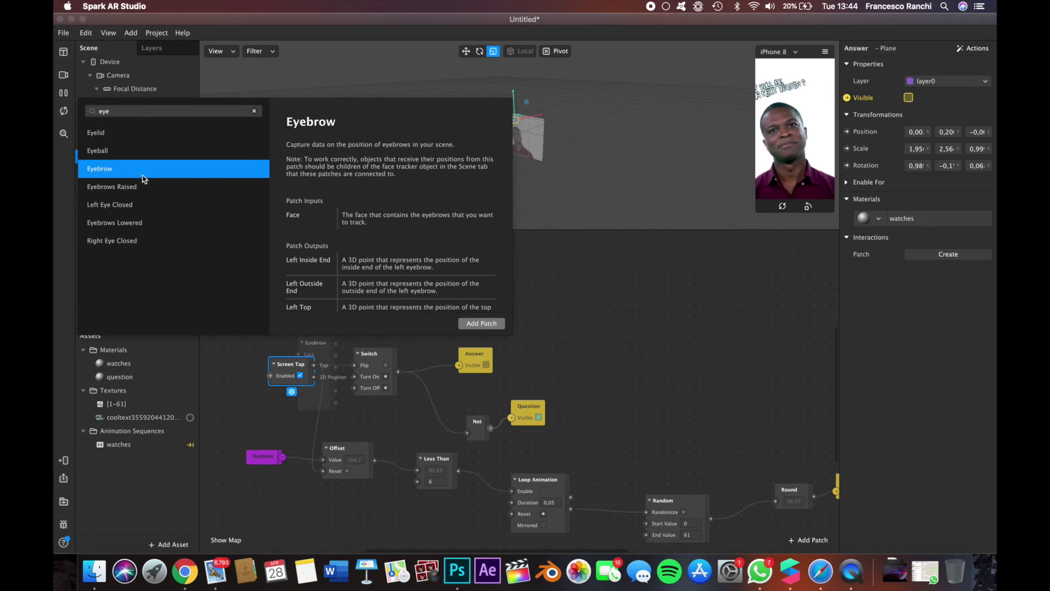
left_click(159, 188)
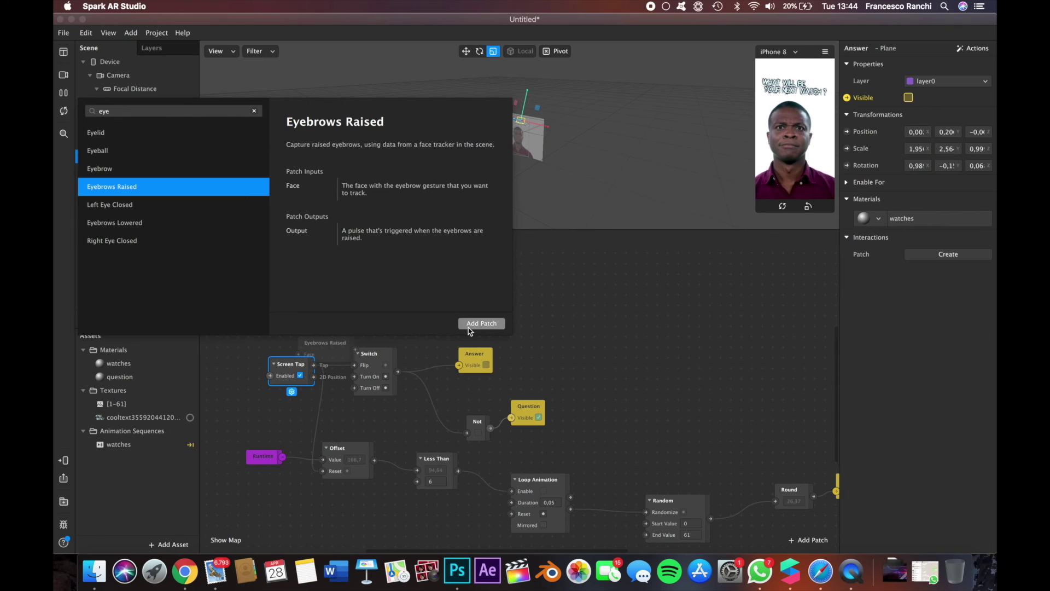
left_click(481, 324)
- Delete the Eyebrows Raised patch from the patch graph
left_click_drag(340, 345, 311, 315)
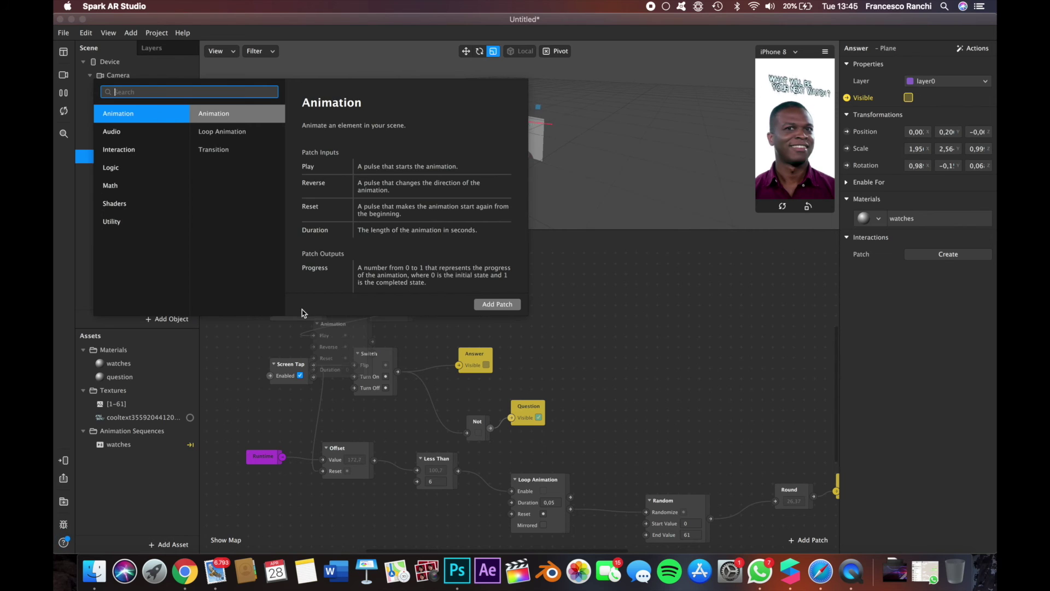
left_click(523, 327)
left_click(302, 311)
key("Delete")
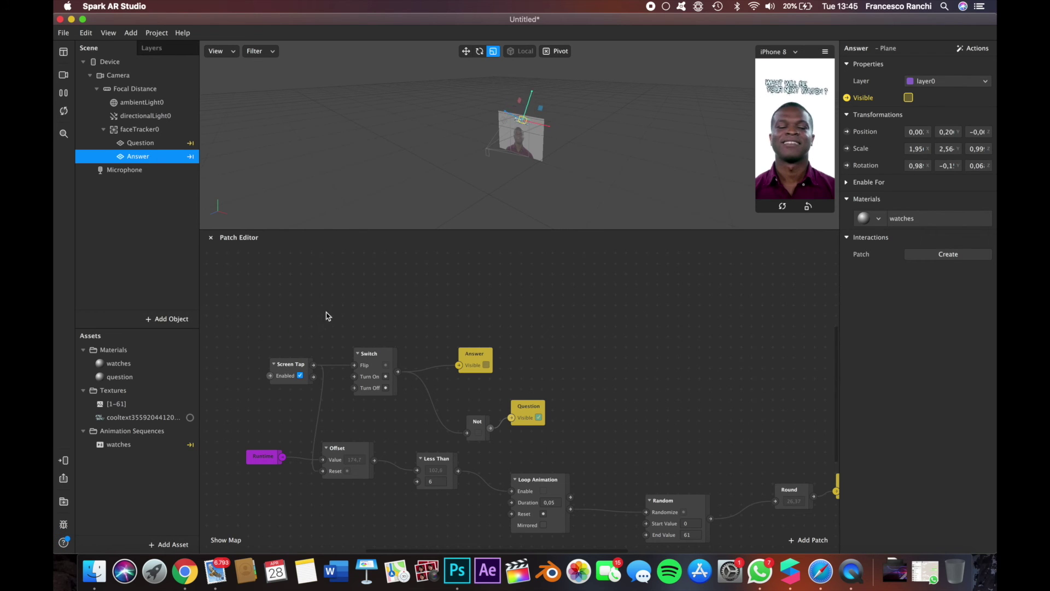
- Bring the Upload Effect window back in front of the project
scroll(405, 319, "up", 1)
key("ctrl+Up")
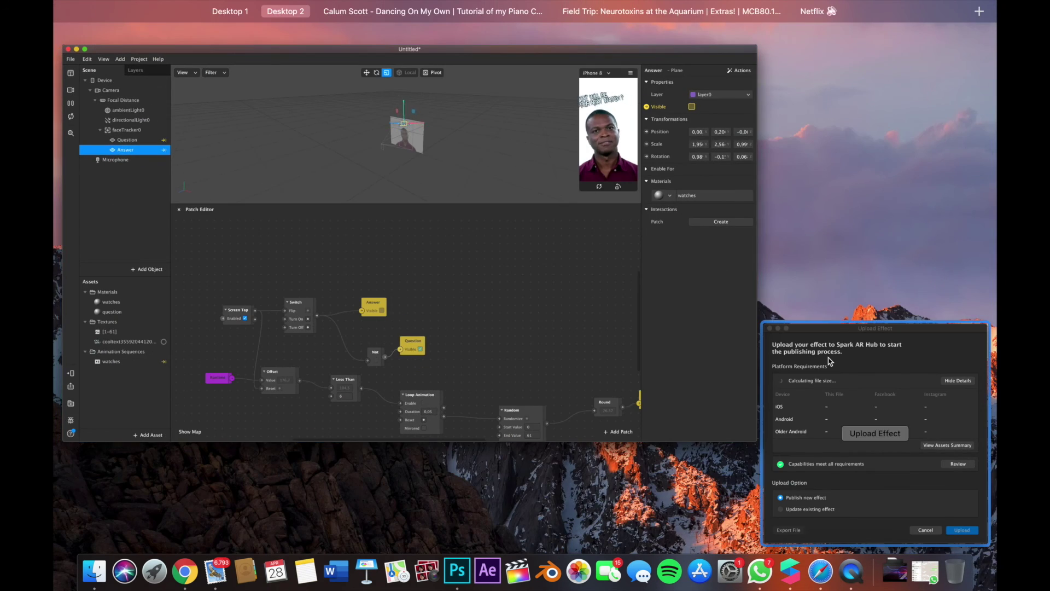
left_click(829, 361)
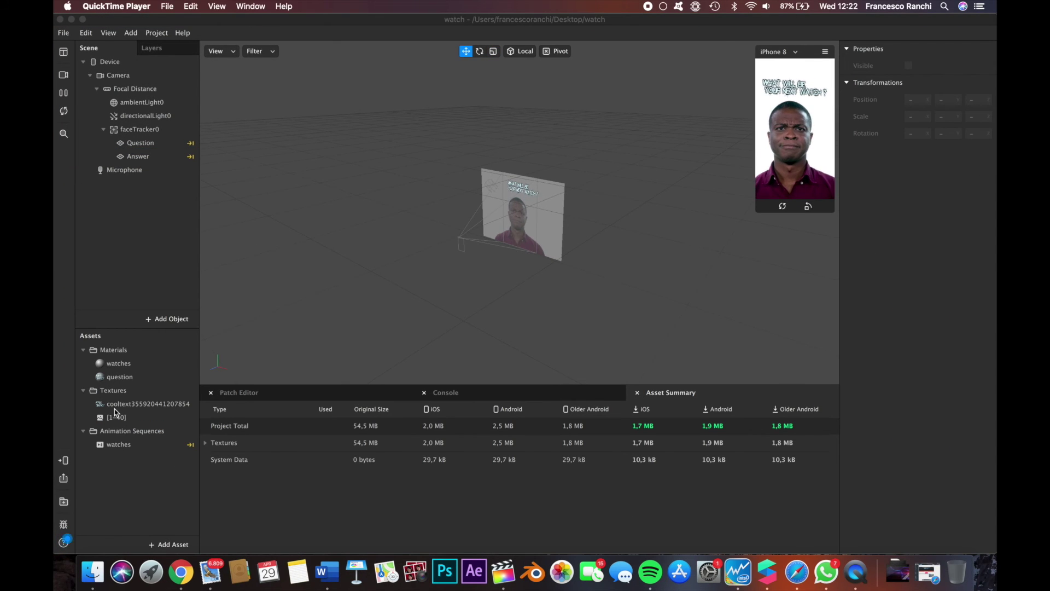
- Examine the [1-40] texture sequence's compression settings and iOS format options, and open the effect's upload file size details
left_click(116, 417)
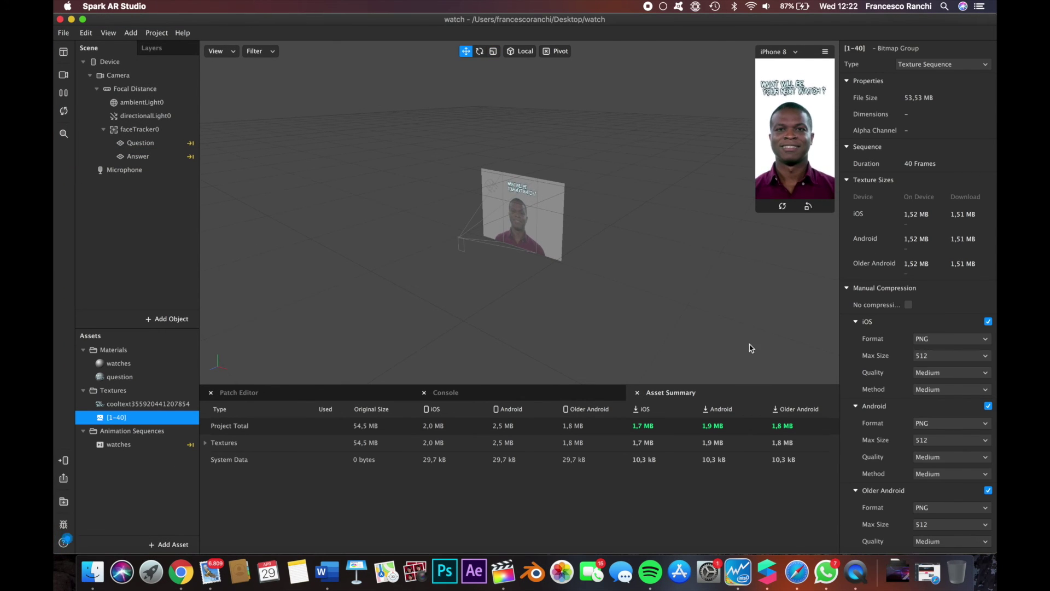
scroll(981, 334, "down", 1)
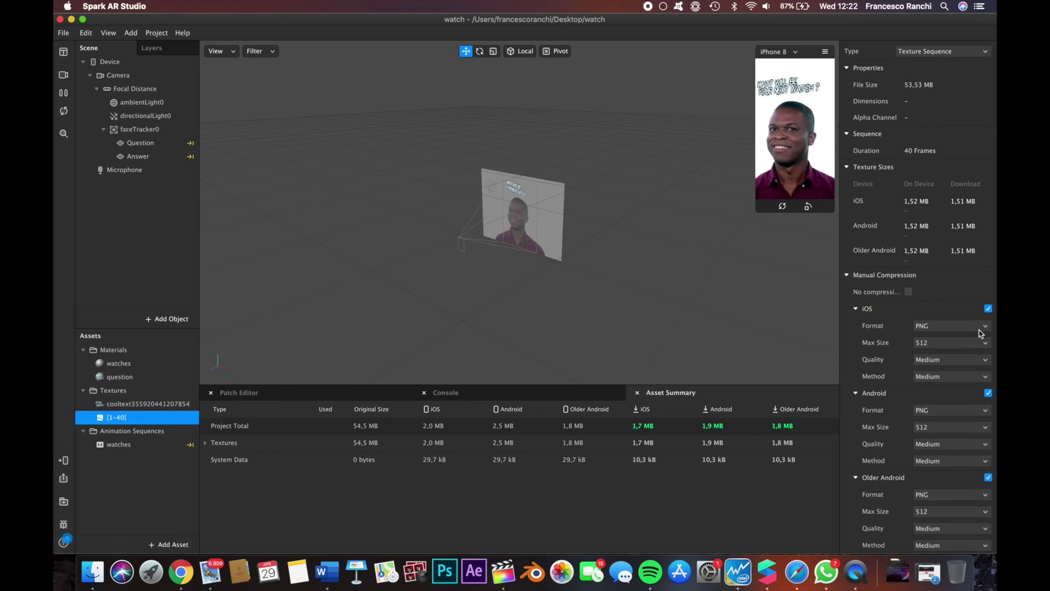
left_click(919, 326)
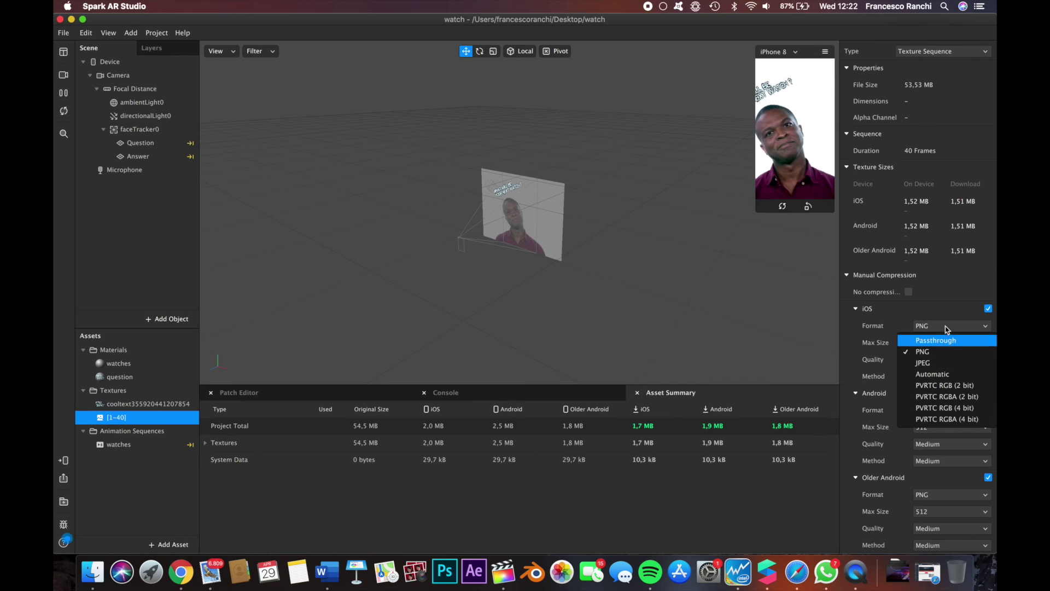
left_click(63, 479)
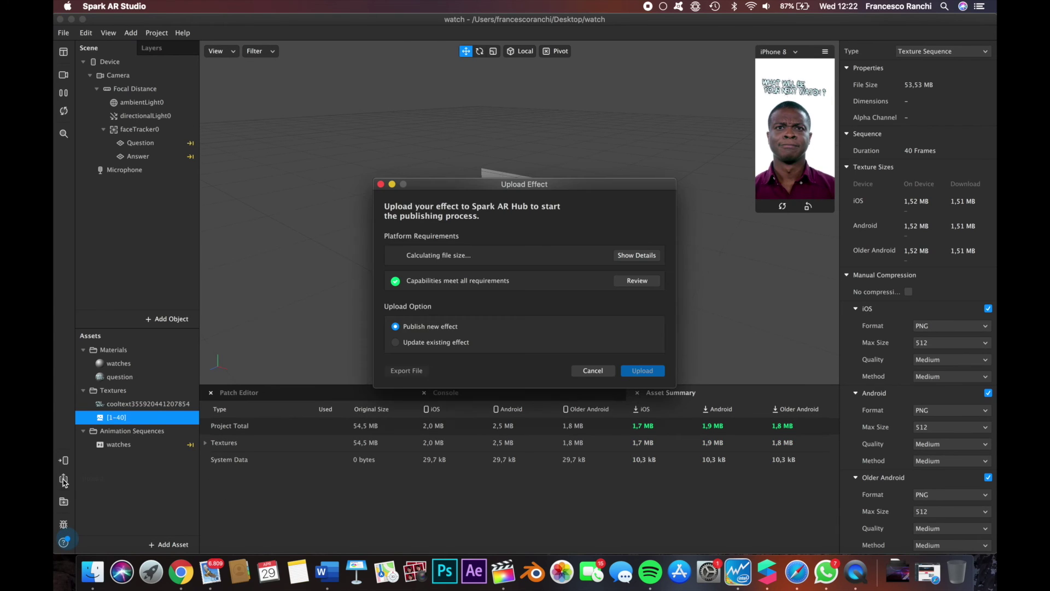
left_click(635, 256)
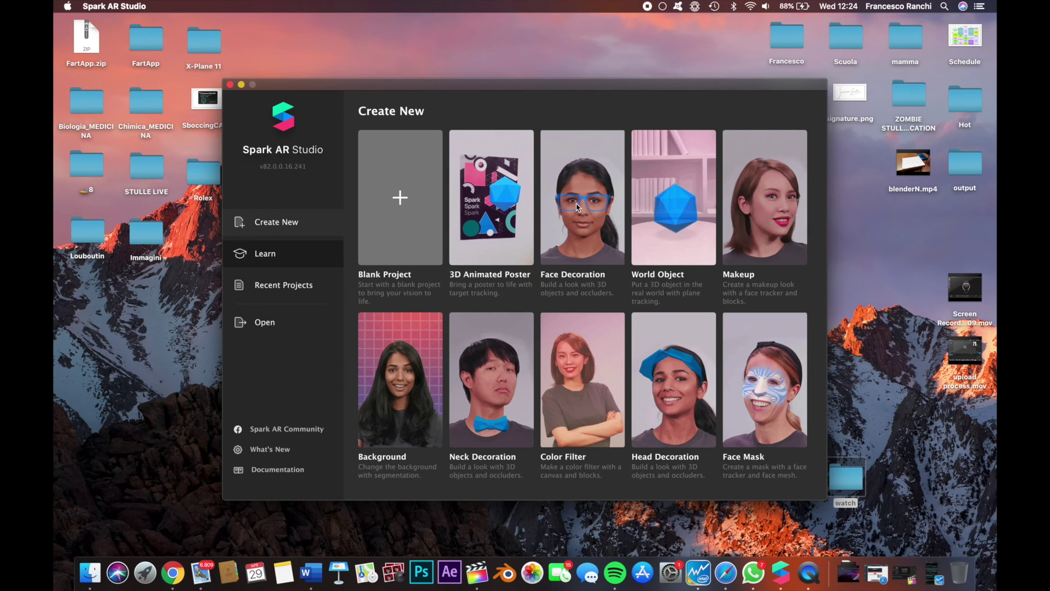
- Create a Face Decoration template project and upload it to Spark AR Hub as a new effect
left_click(577, 207)
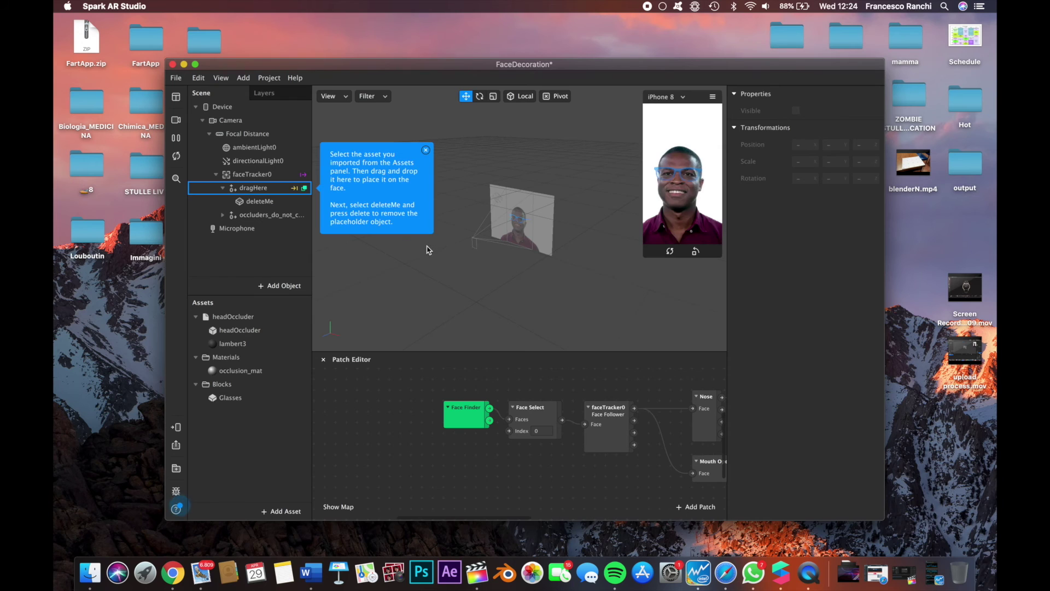
left_click(176, 444)
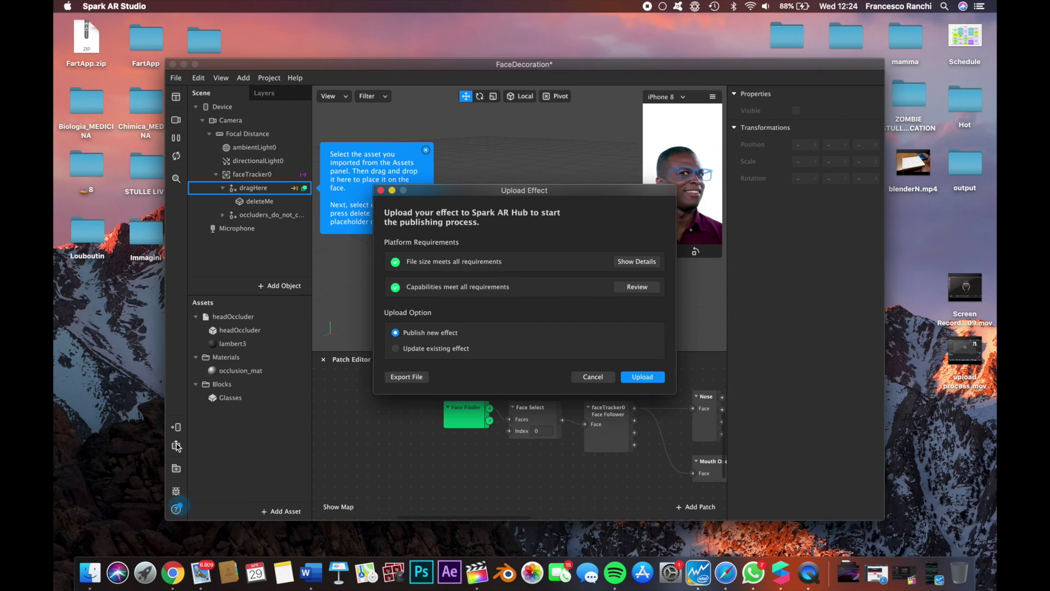
left_click(650, 382)
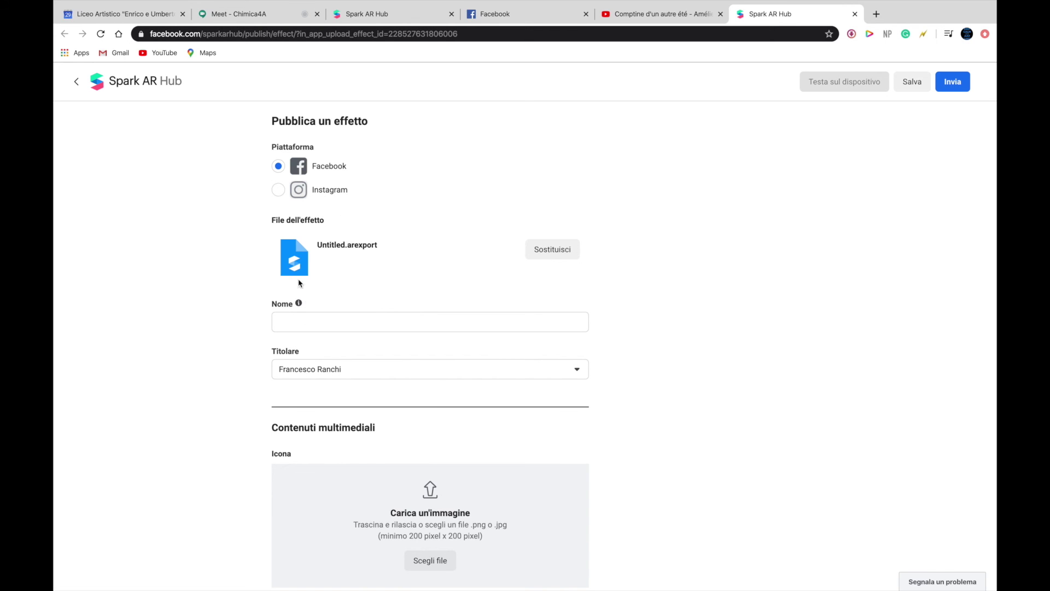
- Choose Instagram as the publishing platform and name the effect "Video 123"
left_click(290, 190)
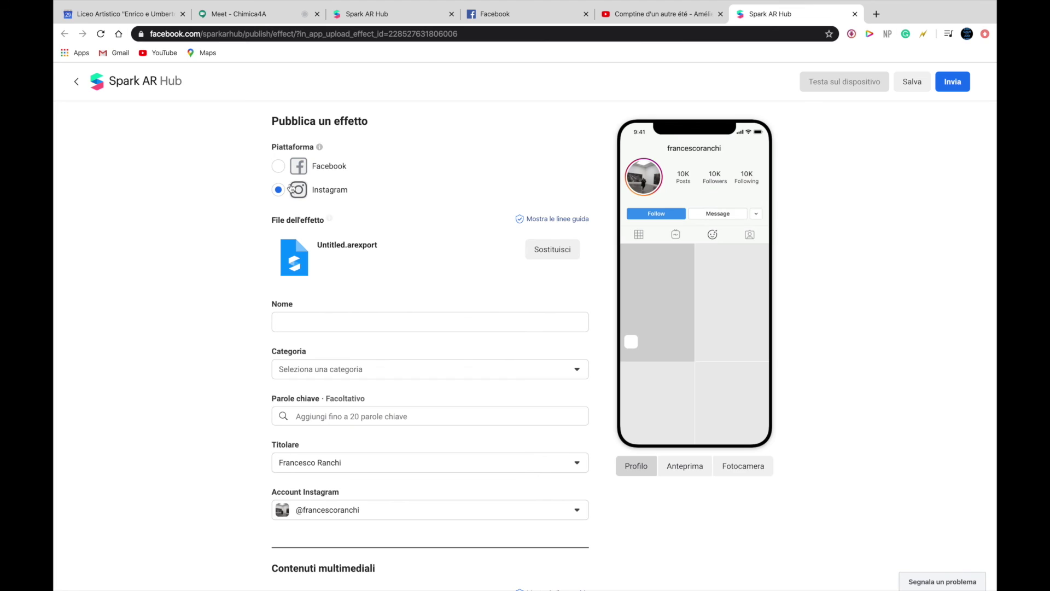
left_click(320, 322)
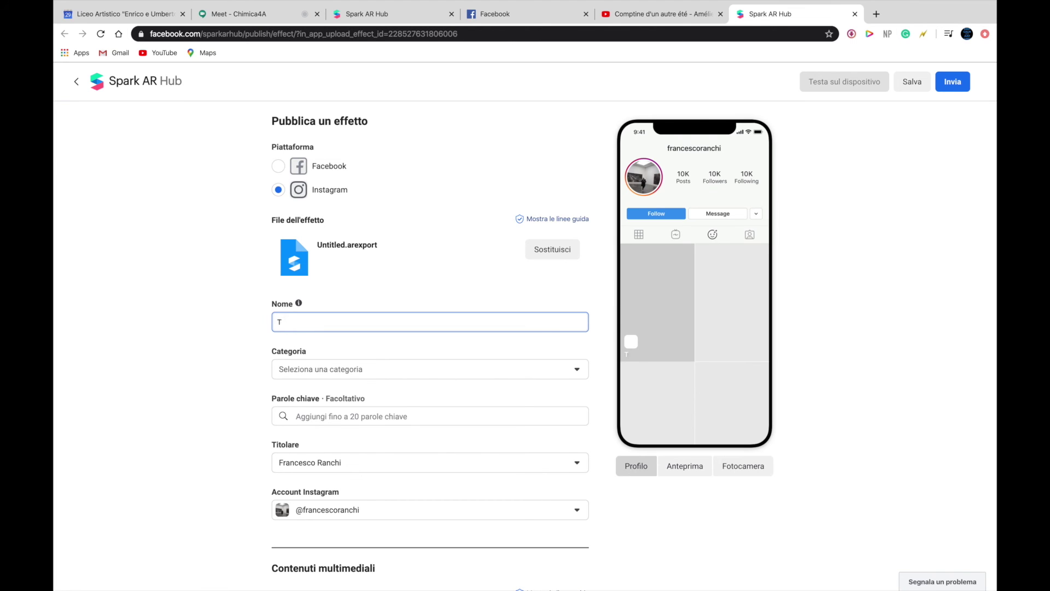
type("Vid")
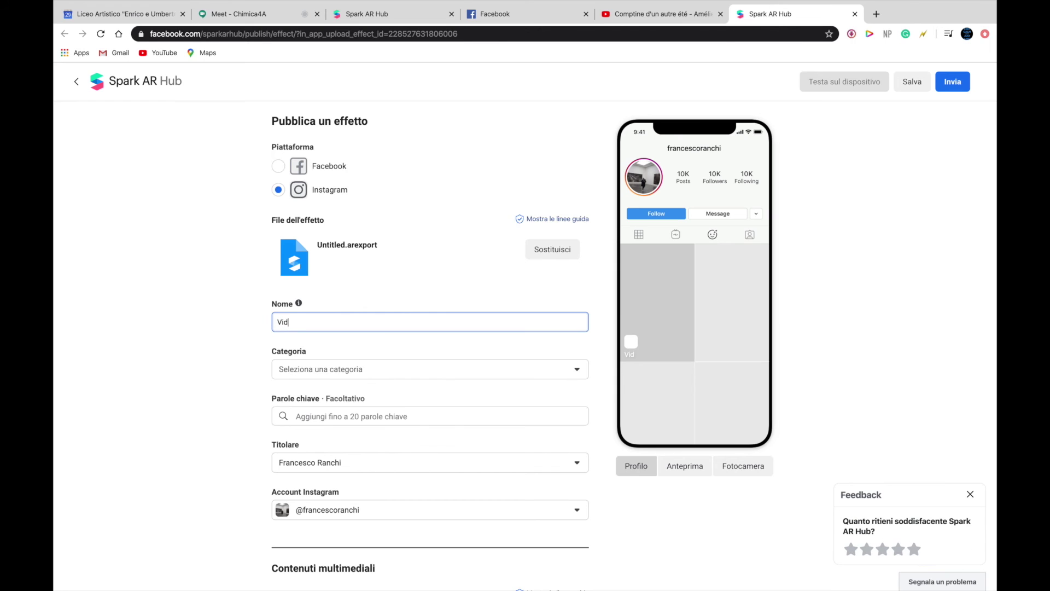
type("eo 123")
- Set the effect's category to Divertente
left_click(324, 370)
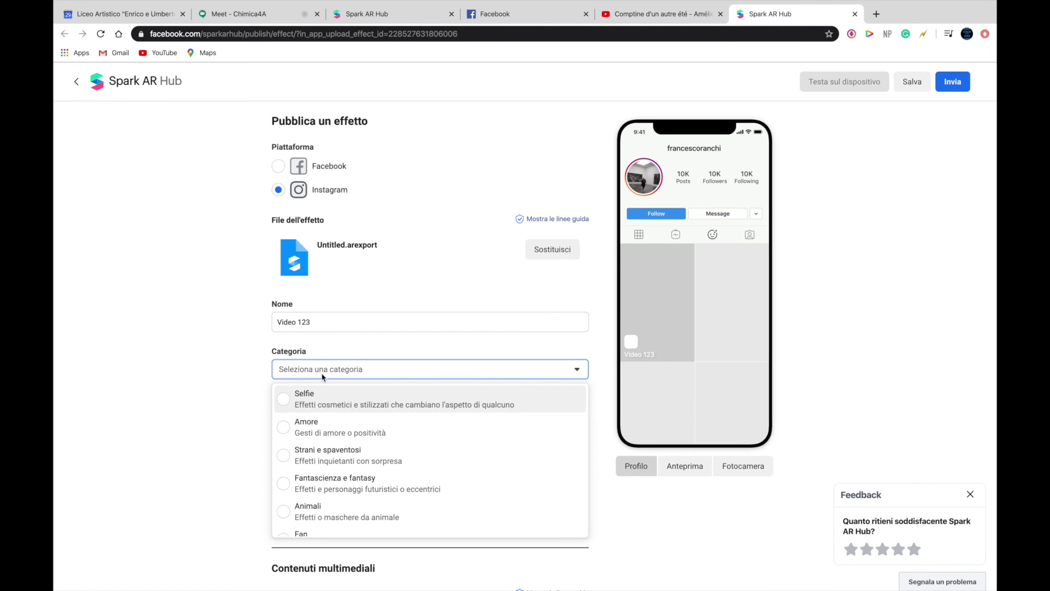
scroll(339, 432, "down", 2)
scroll(336, 447, "down", 4)
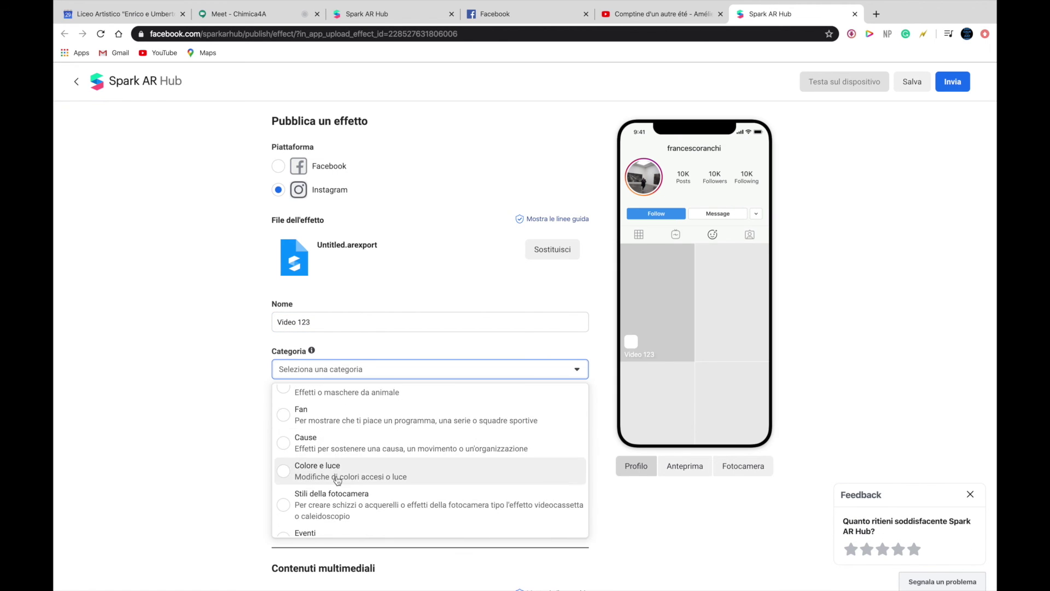
scroll(337, 482, "down", 2)
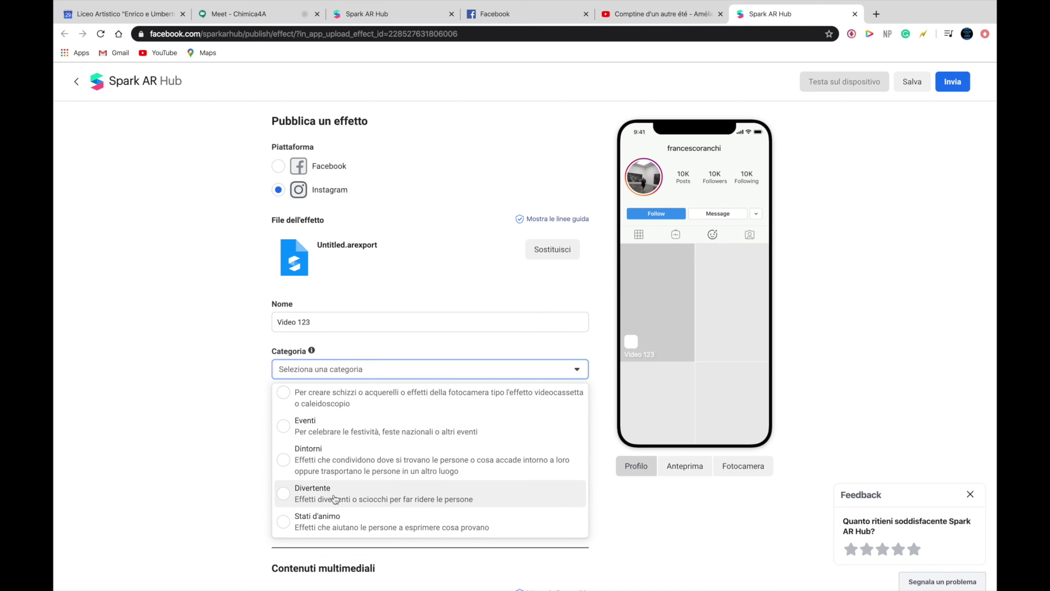
left_click(336, 498)
- Add the keywords youtube, filter and fun to the effect
scroll(338, 498, "down", 1)
left_click(337, 357)
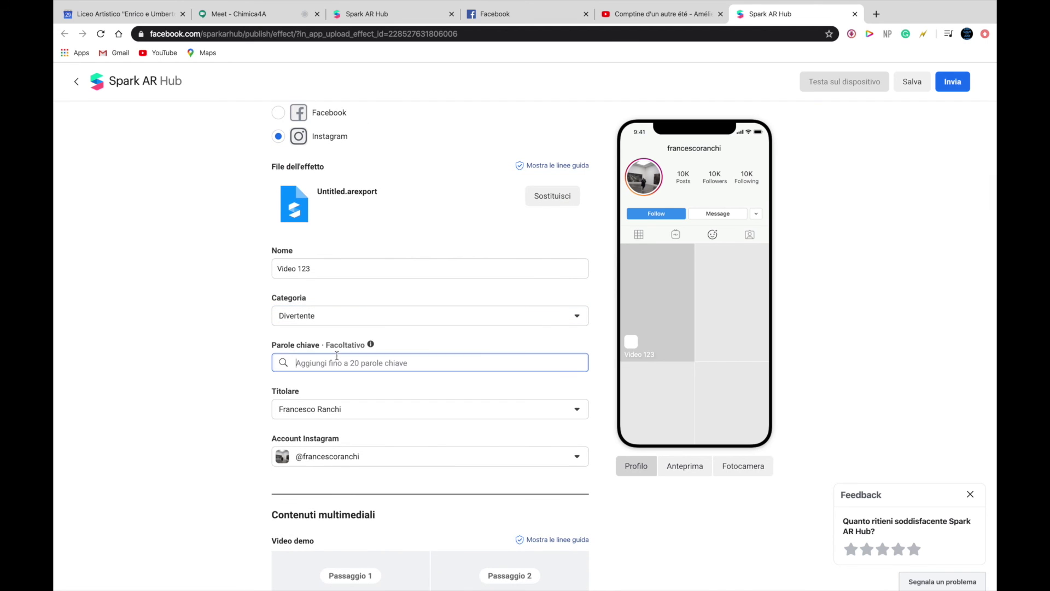
type("youtube")
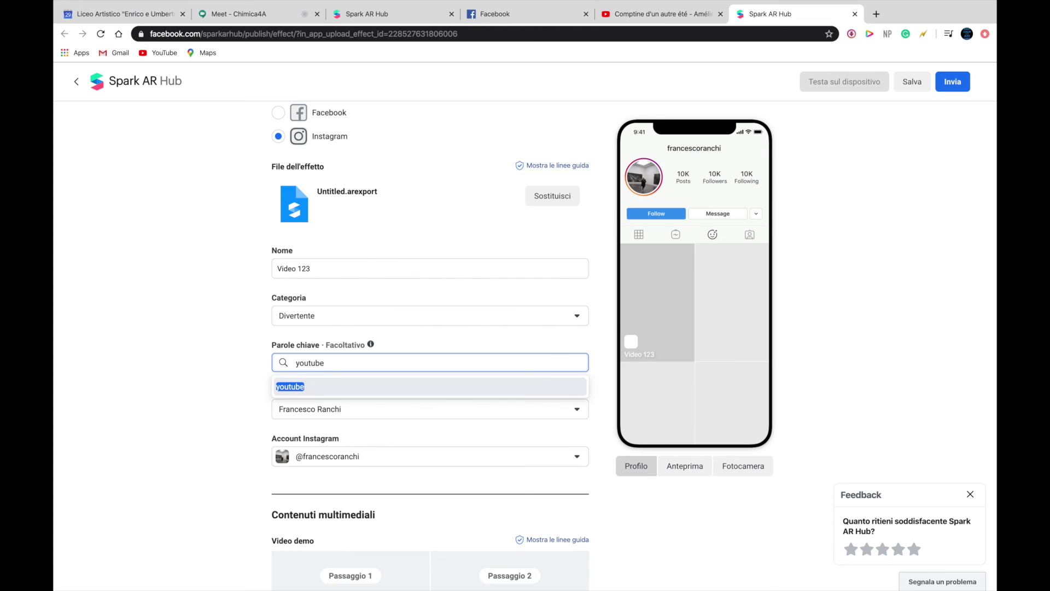
key("Return")
type("filter")
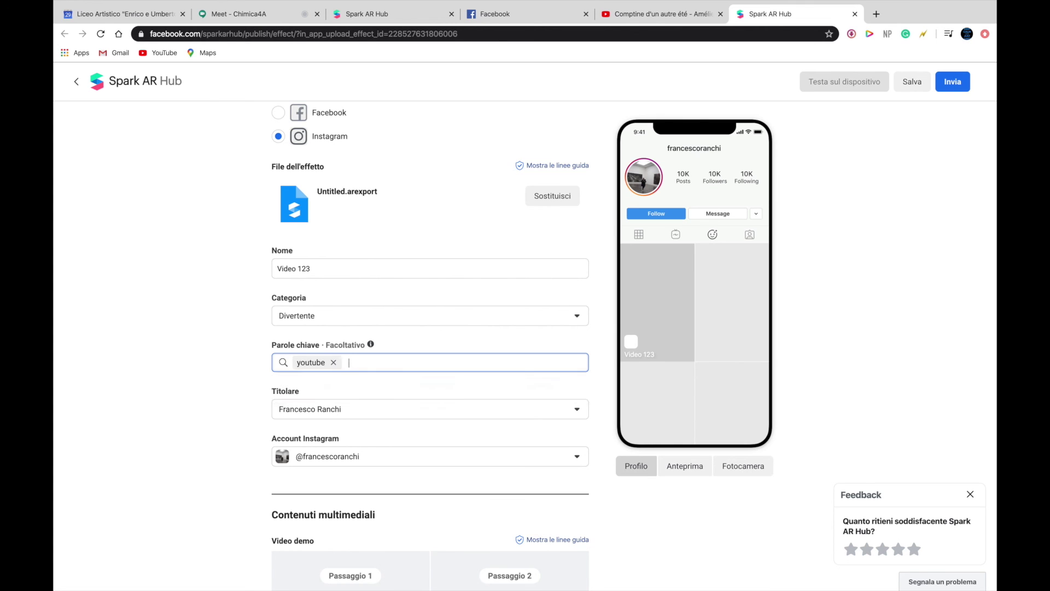
key("Return")
type("fun")
key("Return")
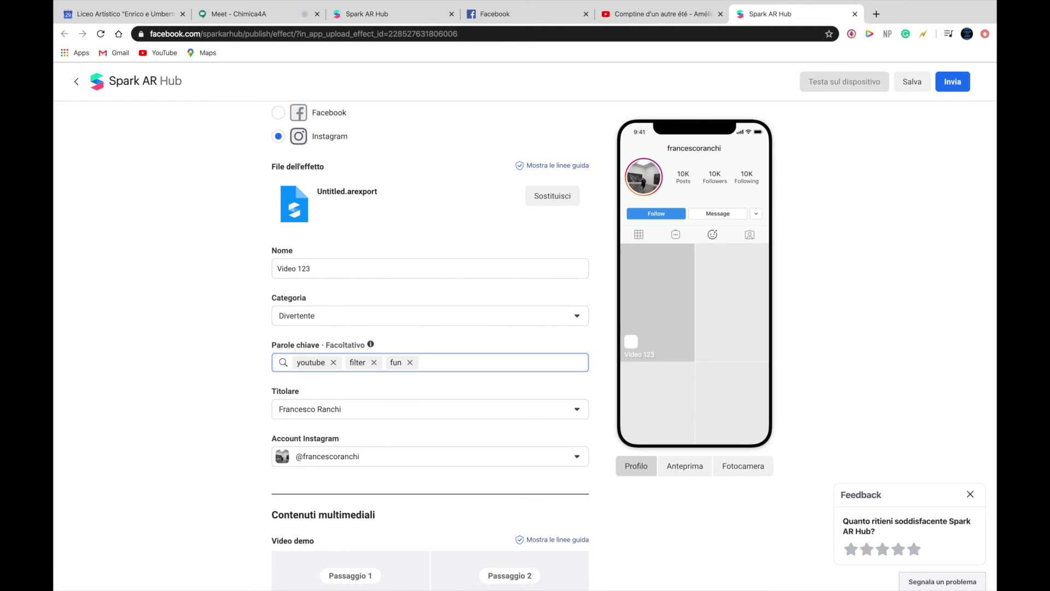
- Add the keywords watches, rolex and patek, and remove the misspelled "roelx" keyword
type("watches")
key("Return")
type("roelx")
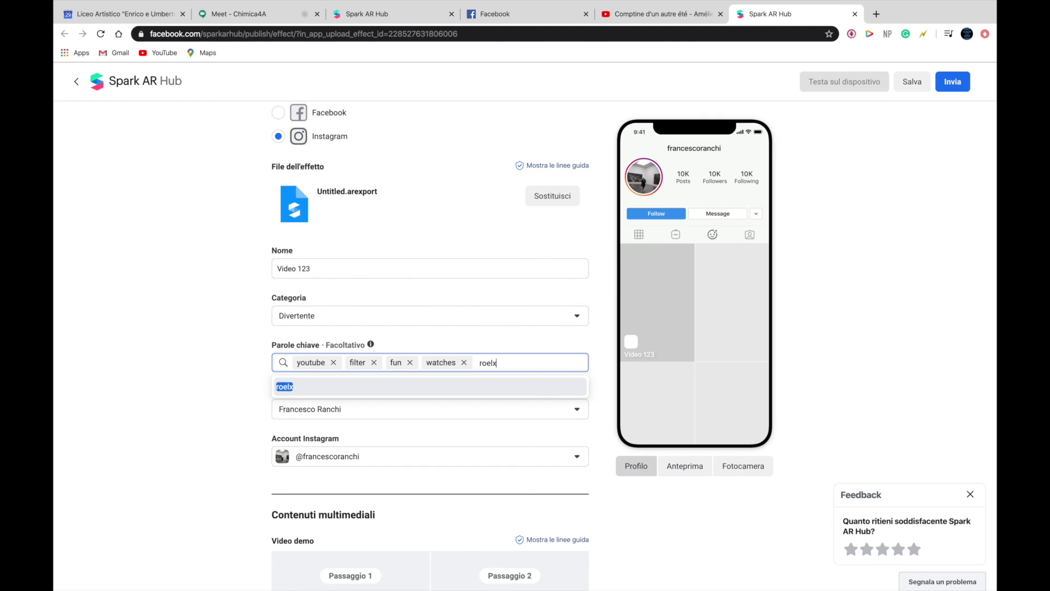
key("Return")
type("rolex")
key("Return")
type("pate")
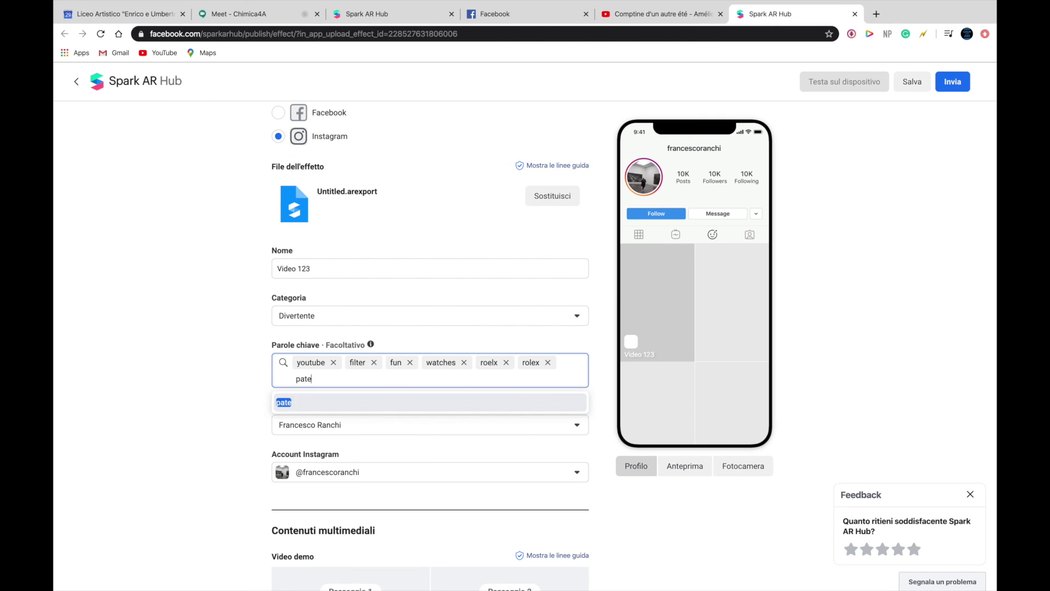
type("k")
key("Return")
left_click(507, 362)
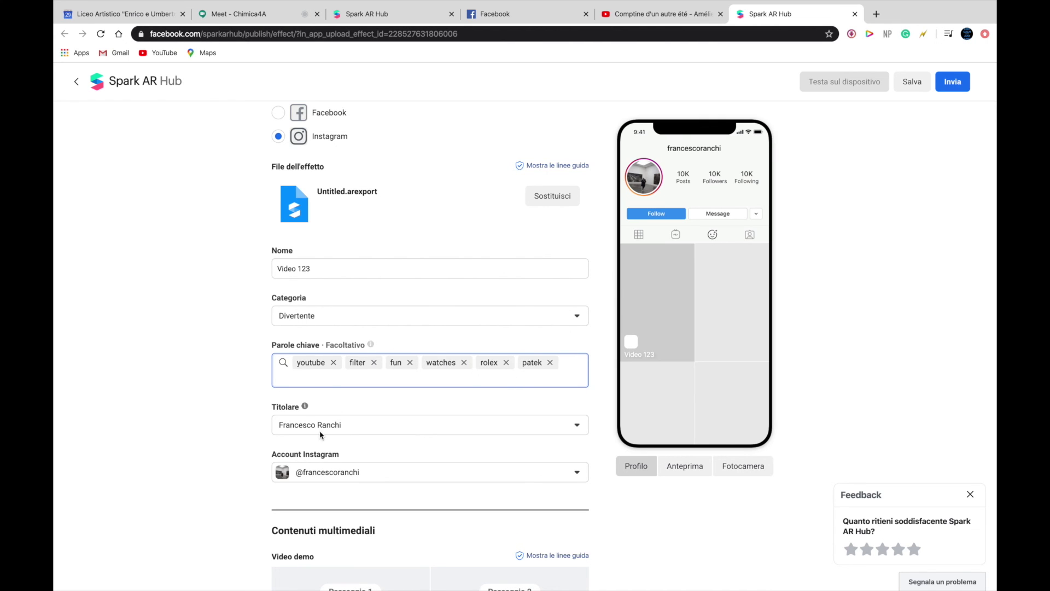
- Enter the reviewer instructions "press the screen to make sure you activate the effect which will tell what your next watch will be!"
scroll(352, 428, "down", 4)
scroll(361, 438, "down", 4)
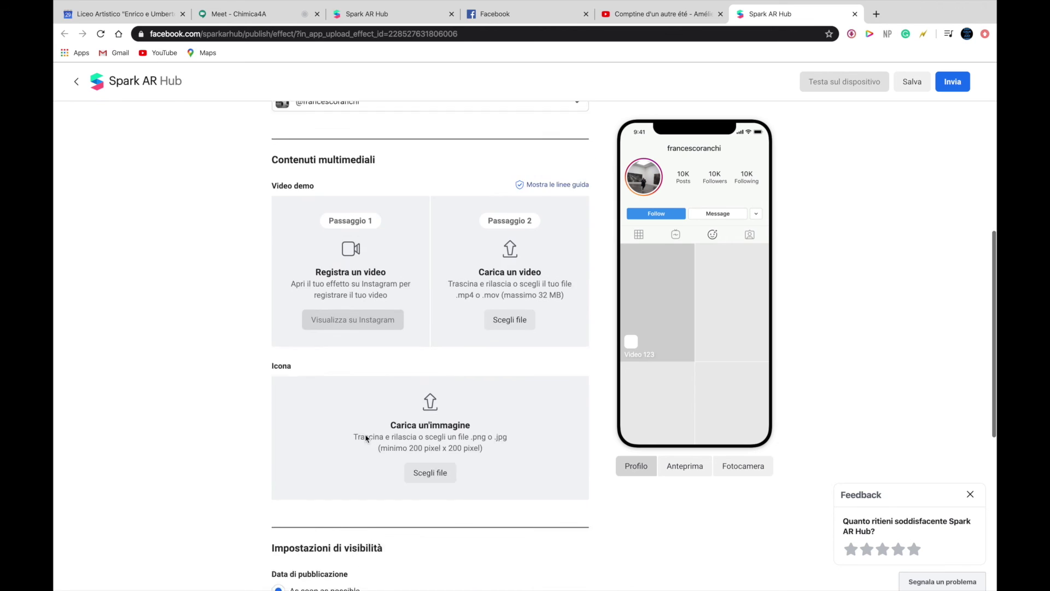
scroll(409, 393, "down", 7)
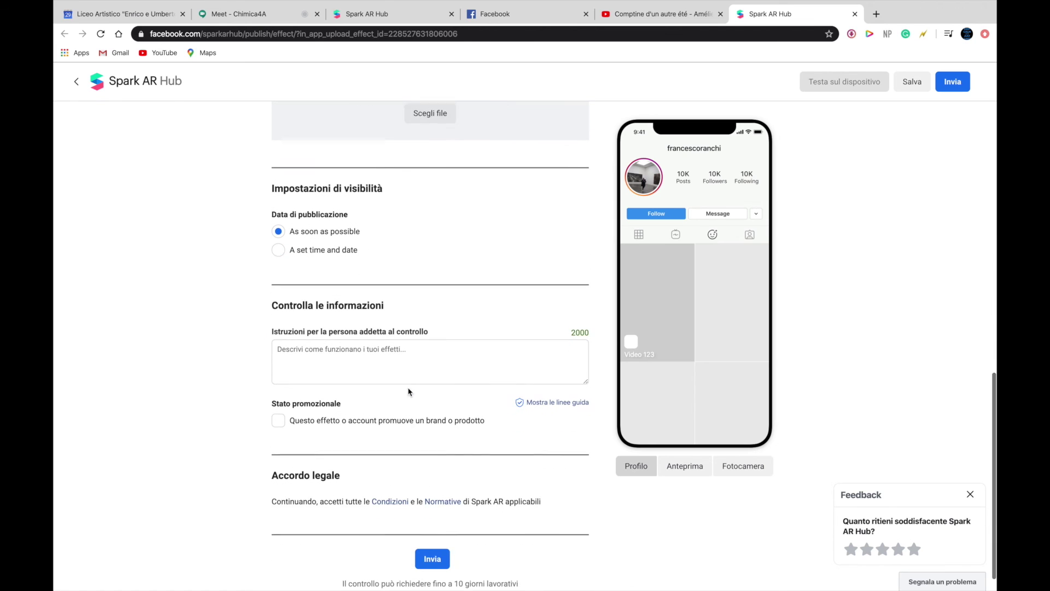
left_click(388, 359)
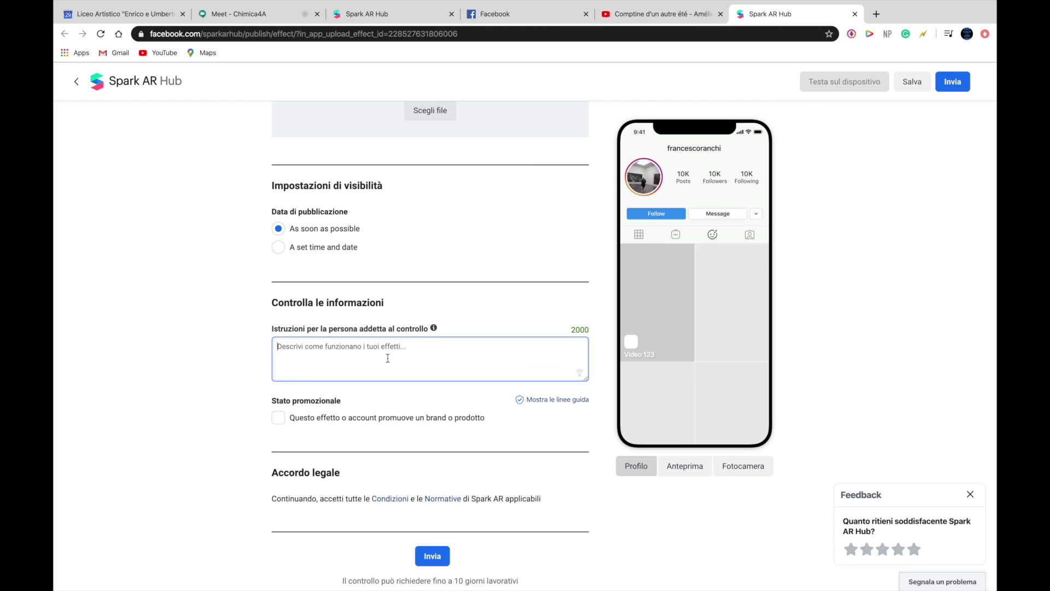
type("press the screen to make sure you activate the effect which will tell what")
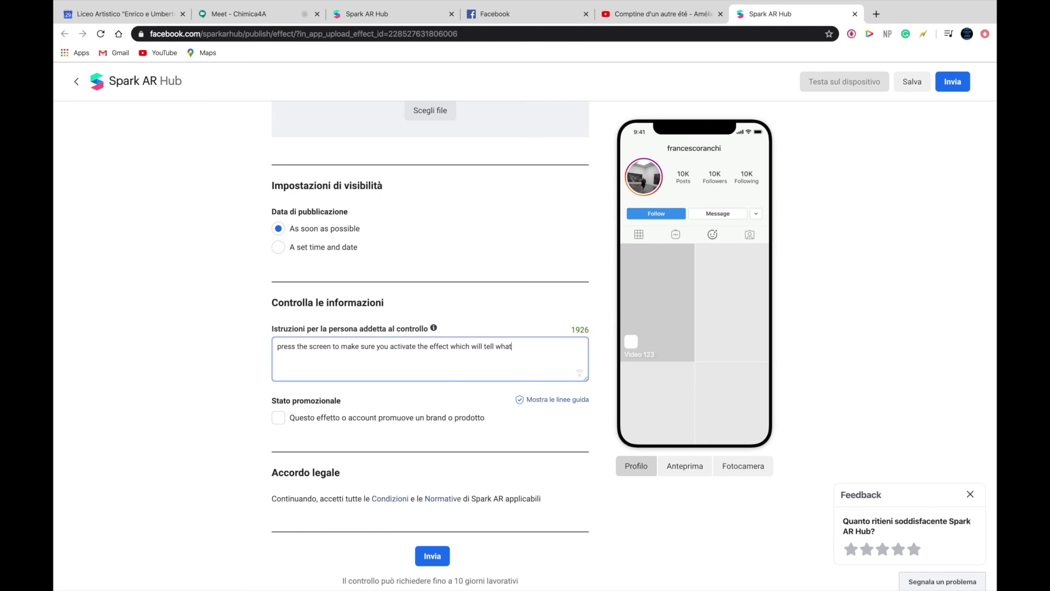
type("next watch will be!")
left_click(432, 563)
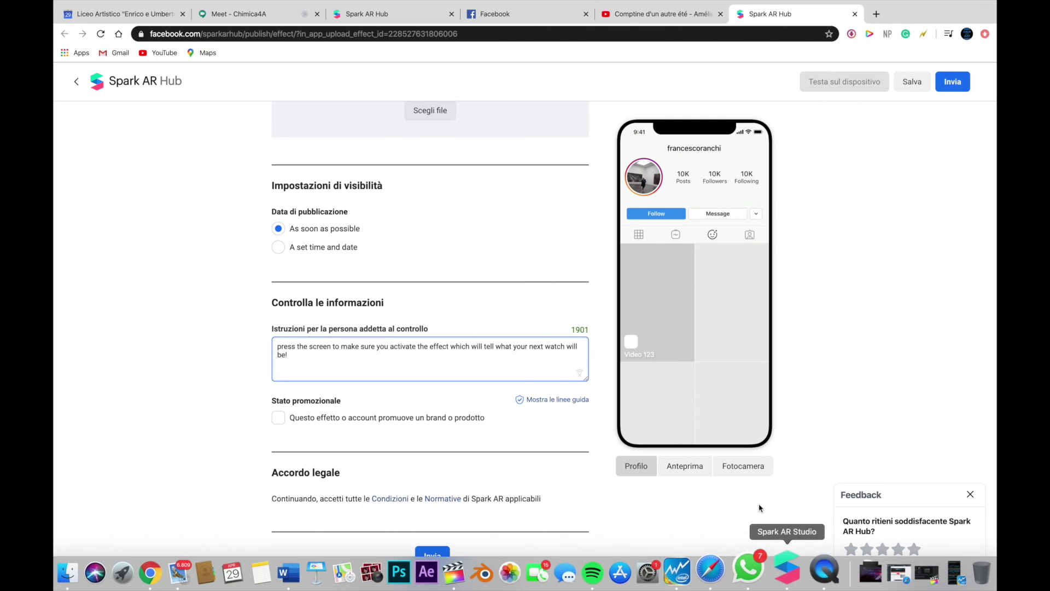